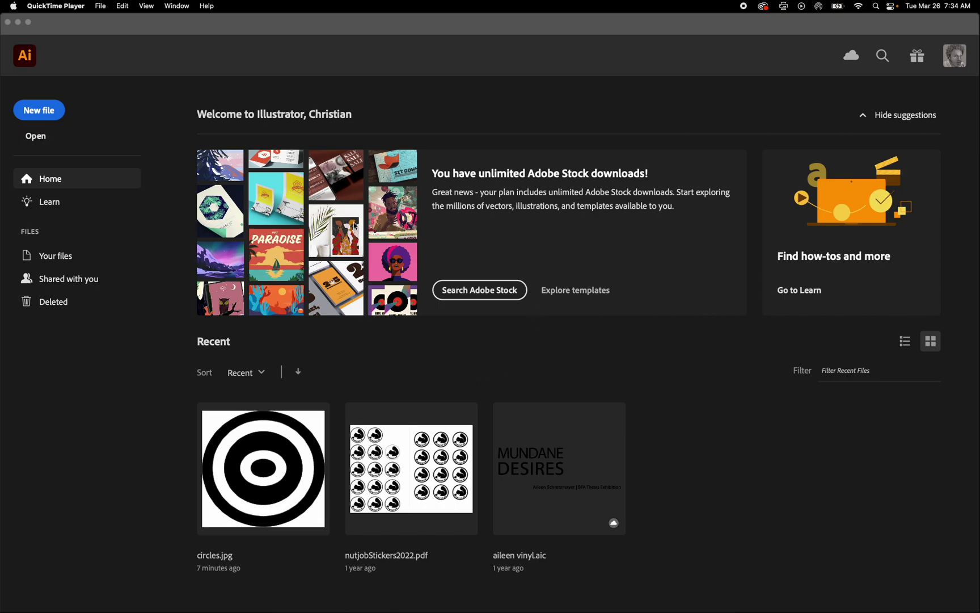
Create a new 8 × 8 in print document in inches and show its rulers.
click(60, 108)
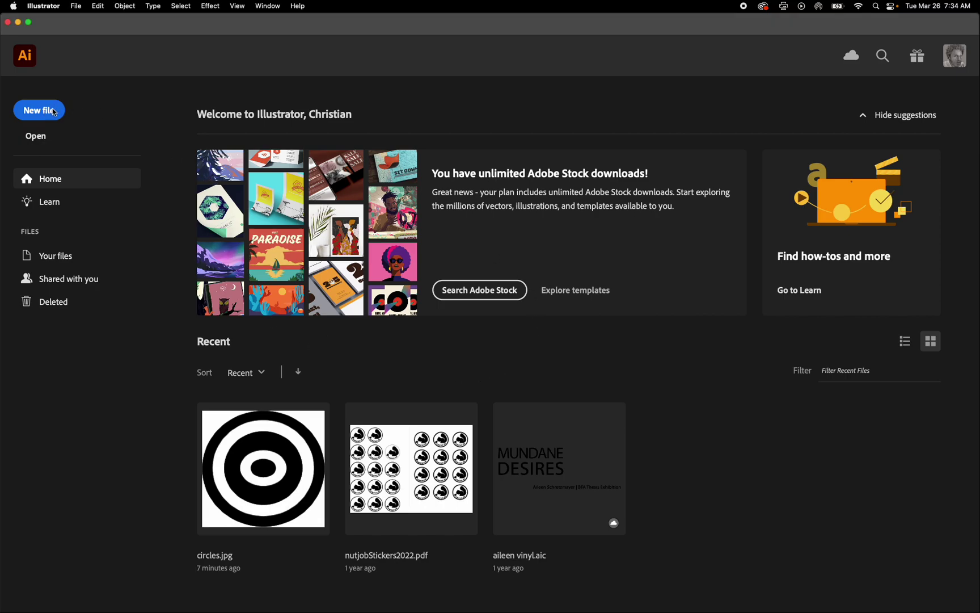
click(60, 107)
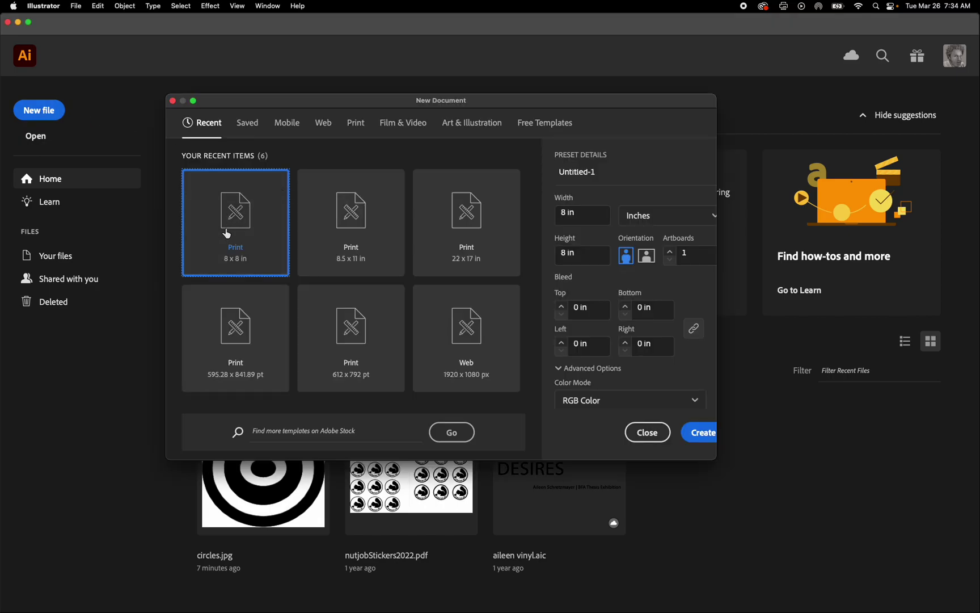
click(644, 217)
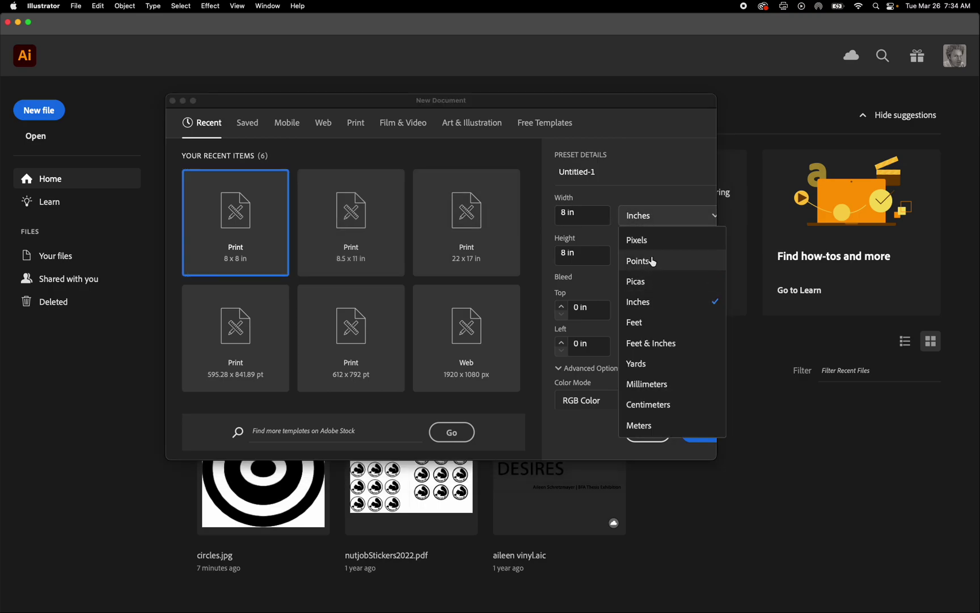
click(652, 297)
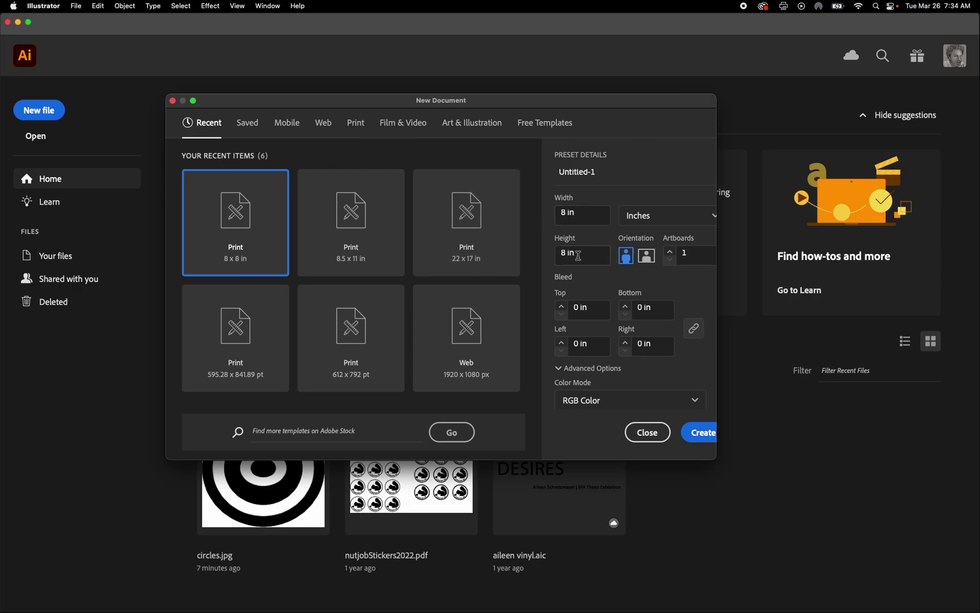
click(697, 432)
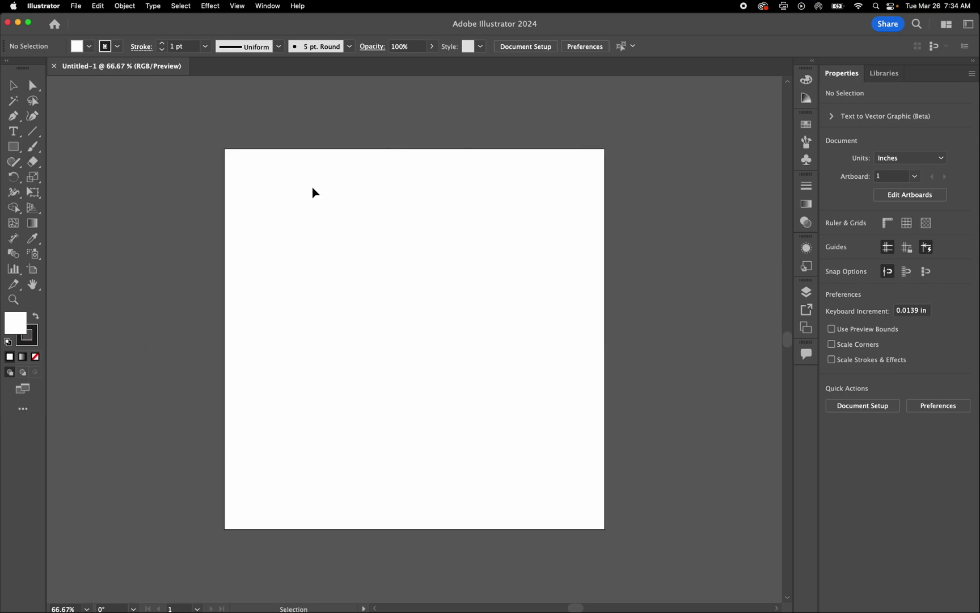
key(super+r)
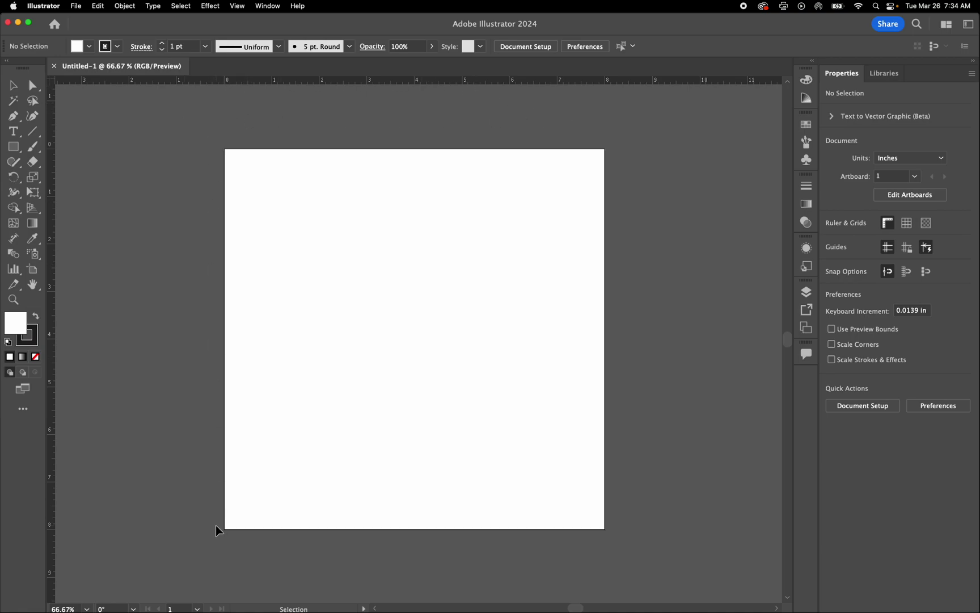
Zoom out and in on the blank artboard and fit it to the window.
key(super+minus)
key(super+minus)
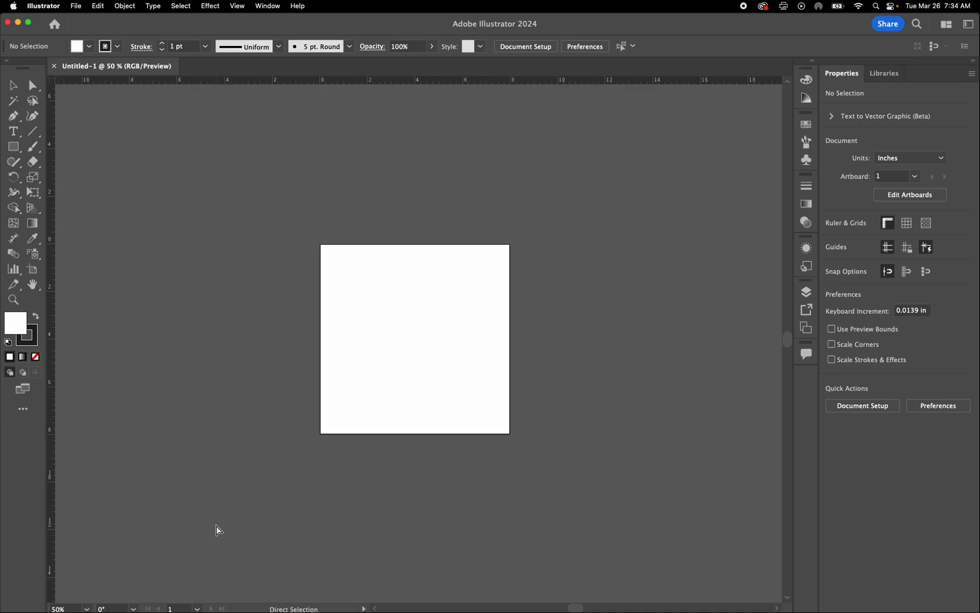
key(super+minus)
key(super+equal)
key(super+equal)
key(super+equal)
key(super+equal)
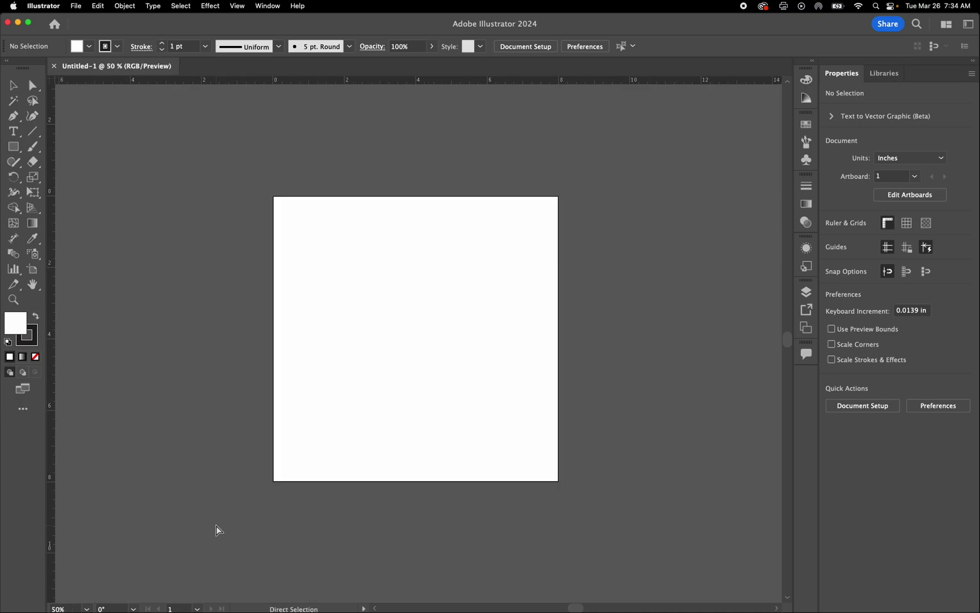
key(super+equal)
key(super+equal)
key(super+equal)
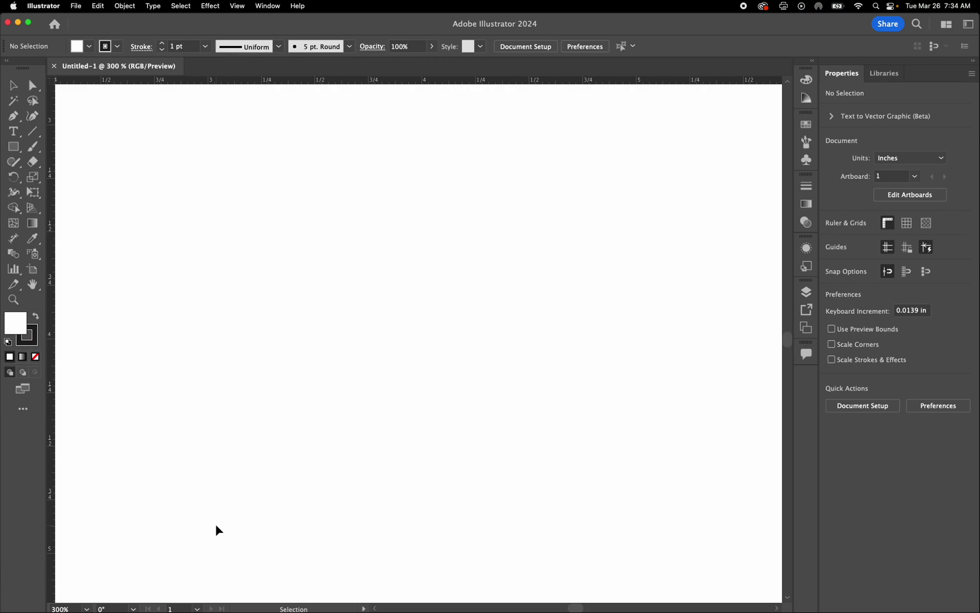
key(super+0)
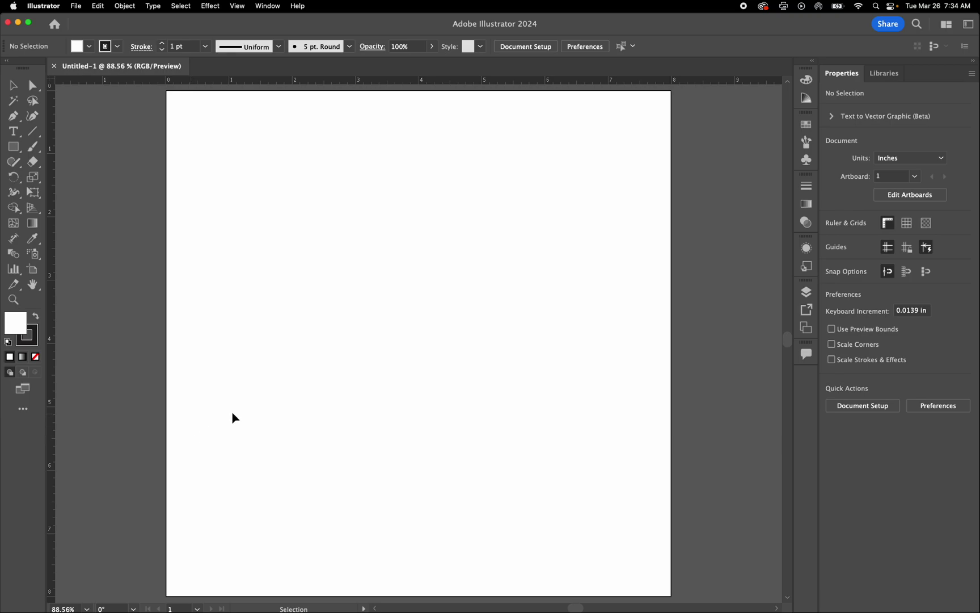
Pan the artboard with the Hand tool and zoom out to 66.67%.
key(h)
scroll(357, 340, right, 2)
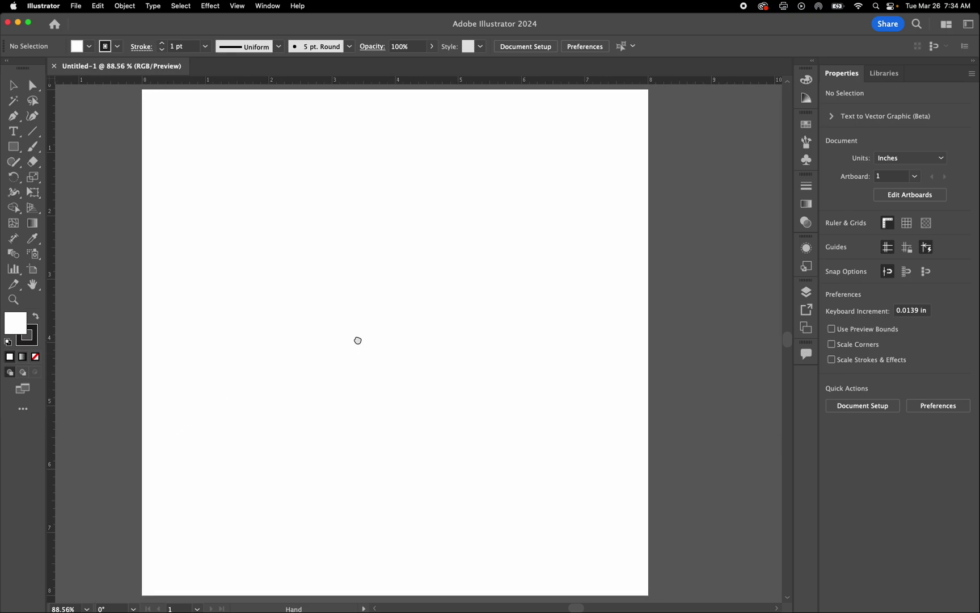
drag(358, 340, 411, 343)
key(v)
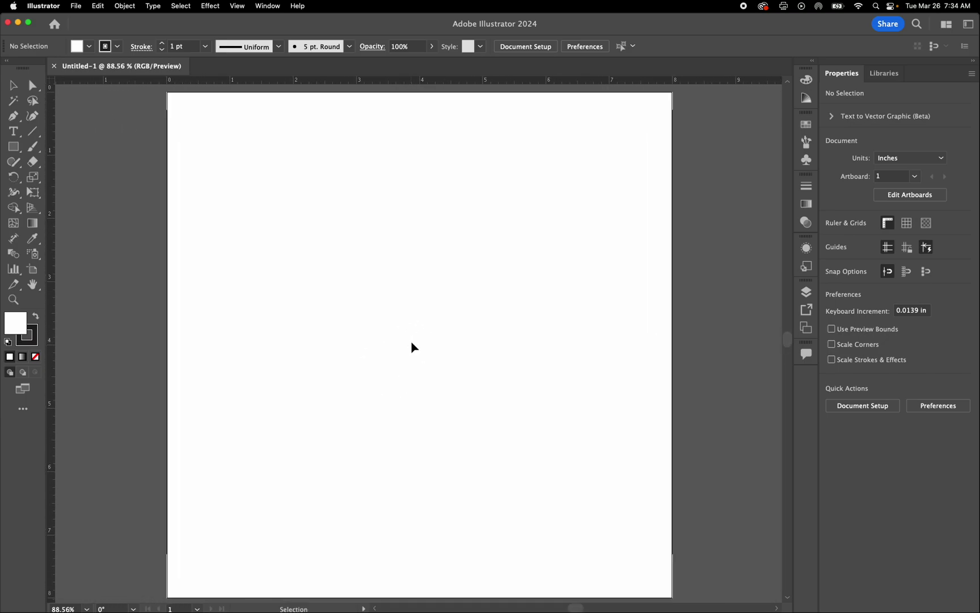
key(super+minus)
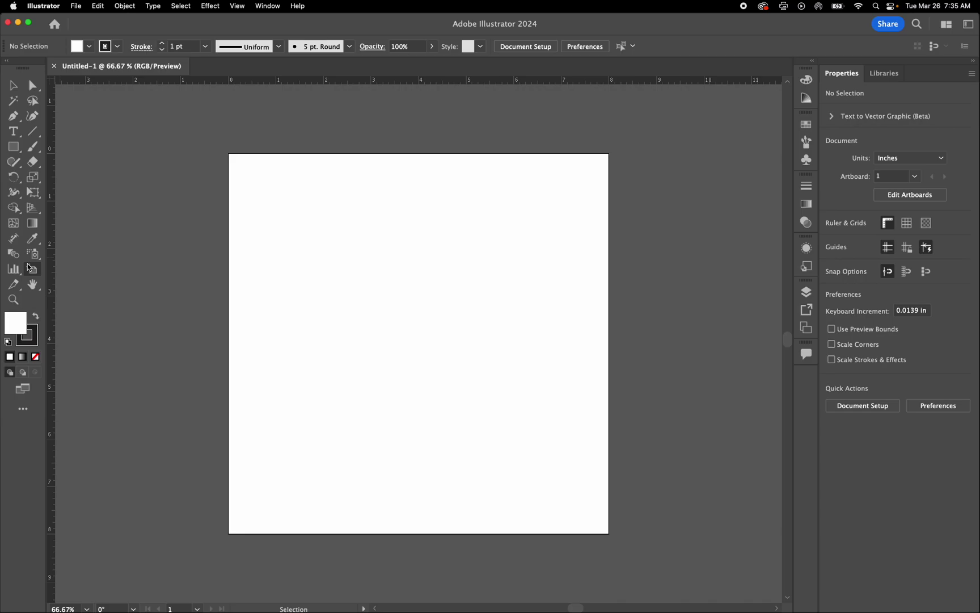
Reset the Essentials Classic workspace.
click(276, 8)
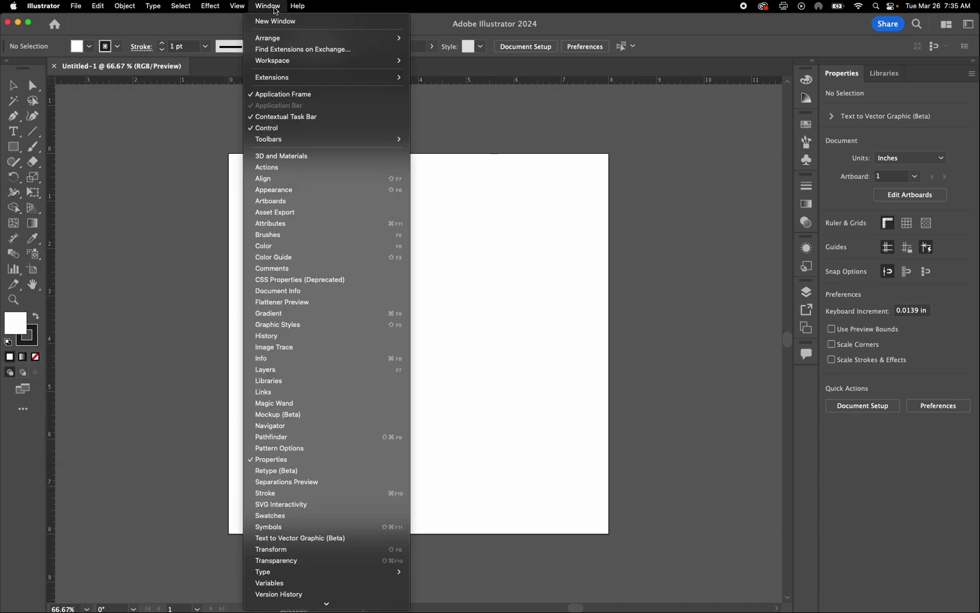
mouse_move(278, 65)
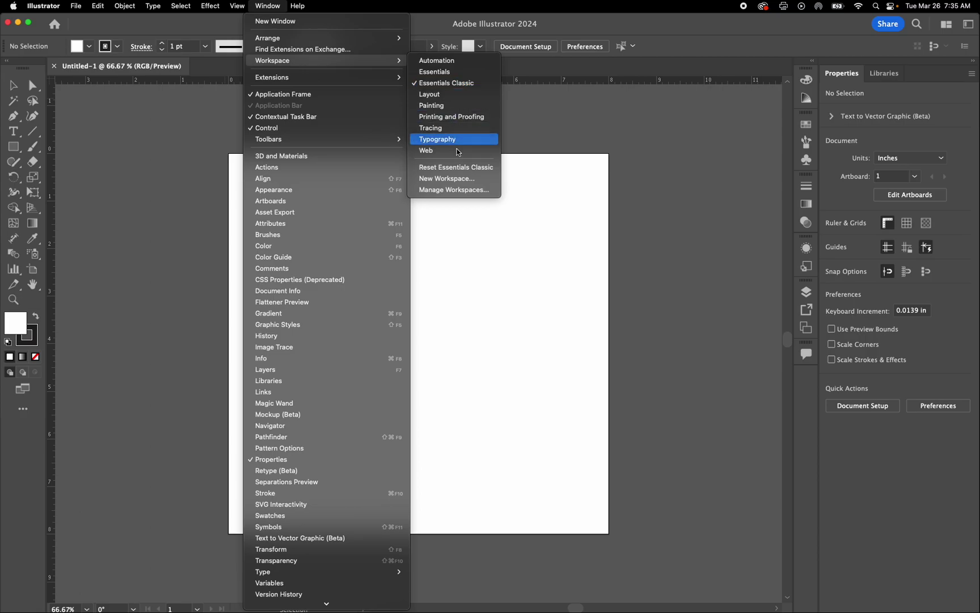
click(468, 168)
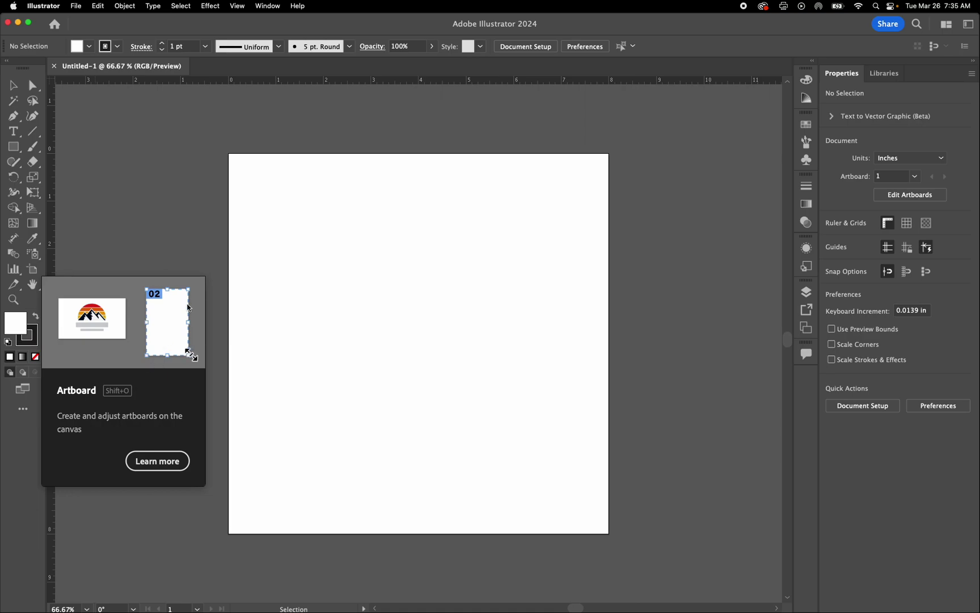
Enlarge Artboard 1 freehand to about 11.04 × 8.65 in with the Artboard tool.
click(33, 268)
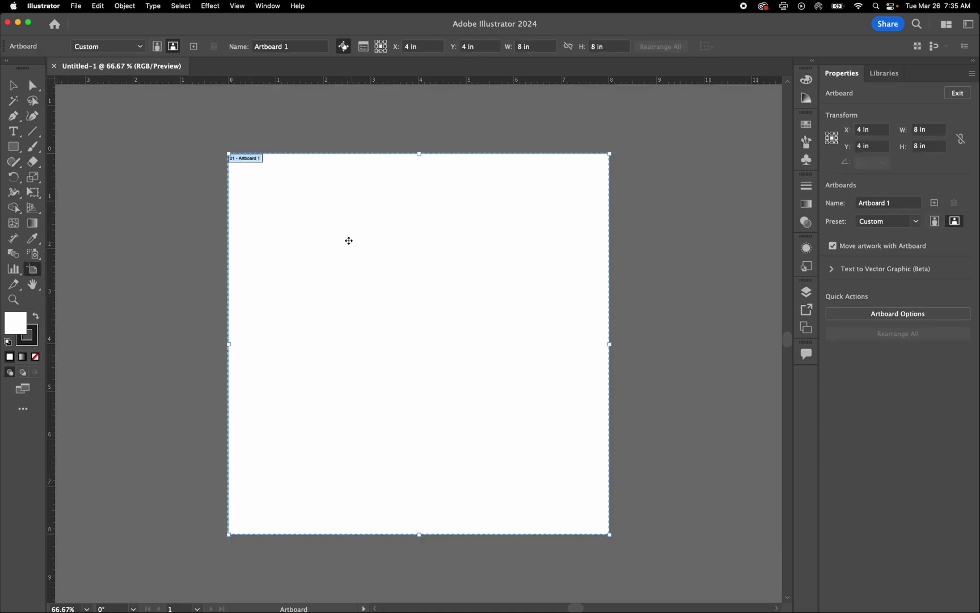
drag(232, 345, 147, 343)
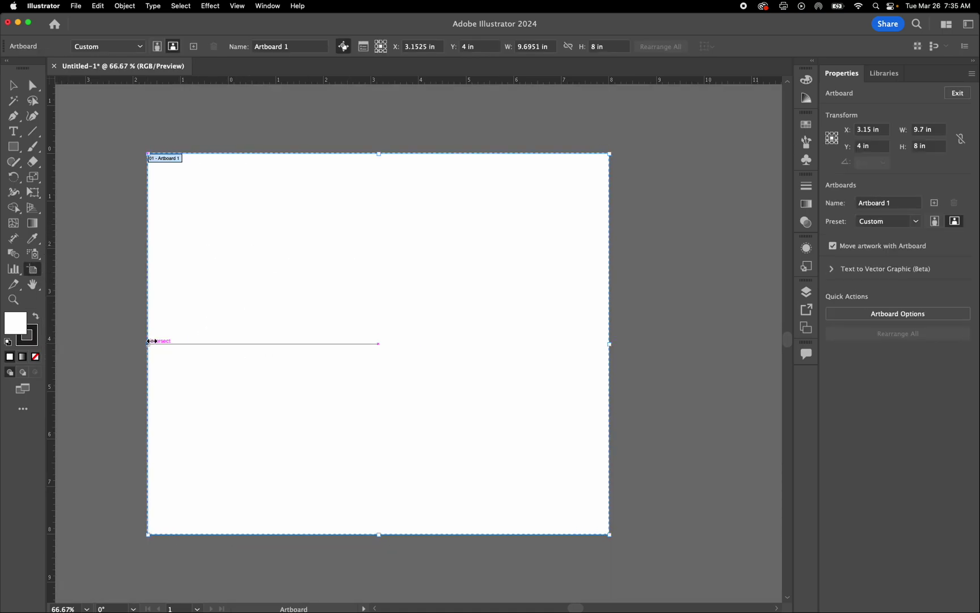
drag(380, 154, 387, 123)
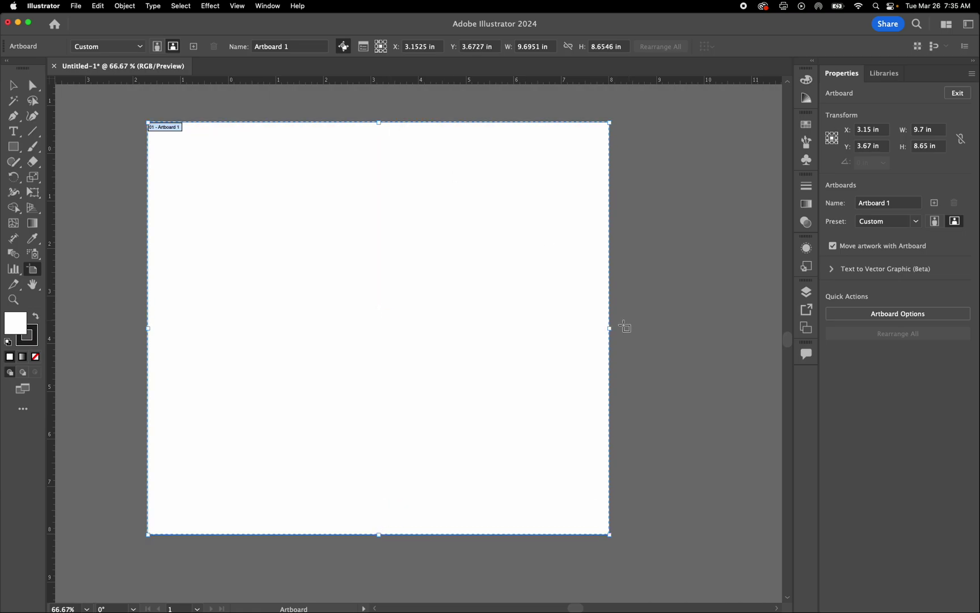
drag(609, 328, 675, 330)
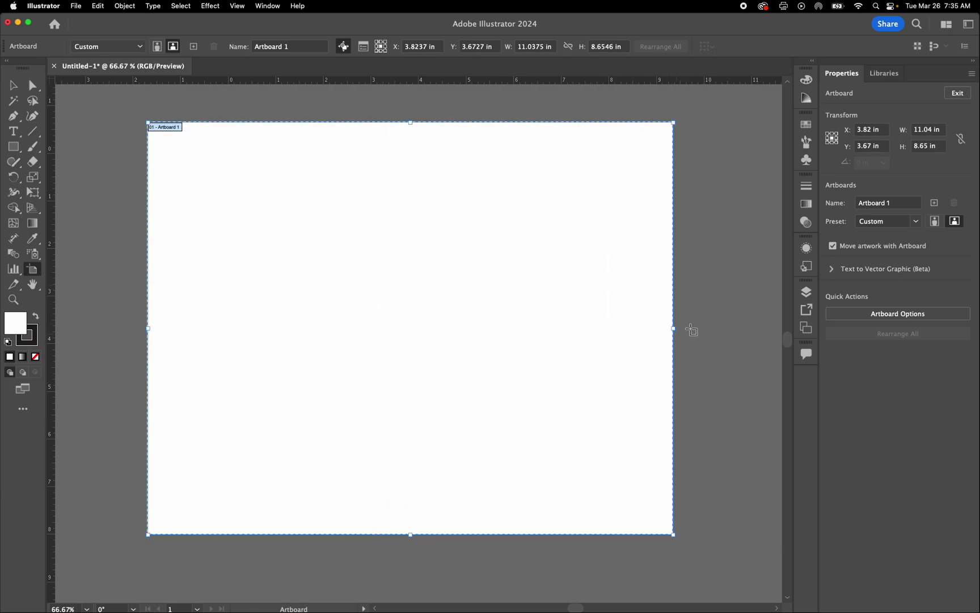
Set both the width and the height of Artboard 1 to 8 in.
click(937, 130)
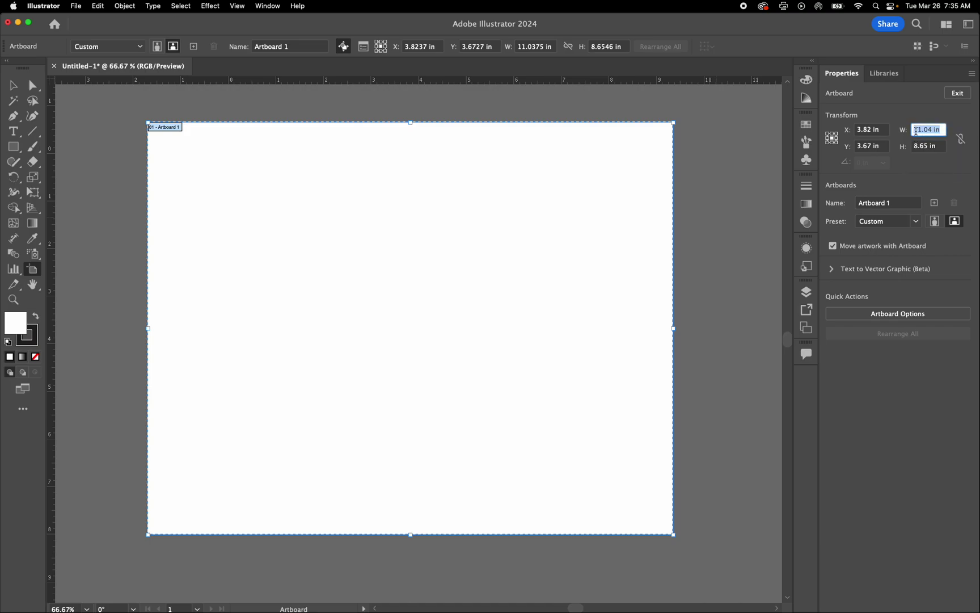
text(8)
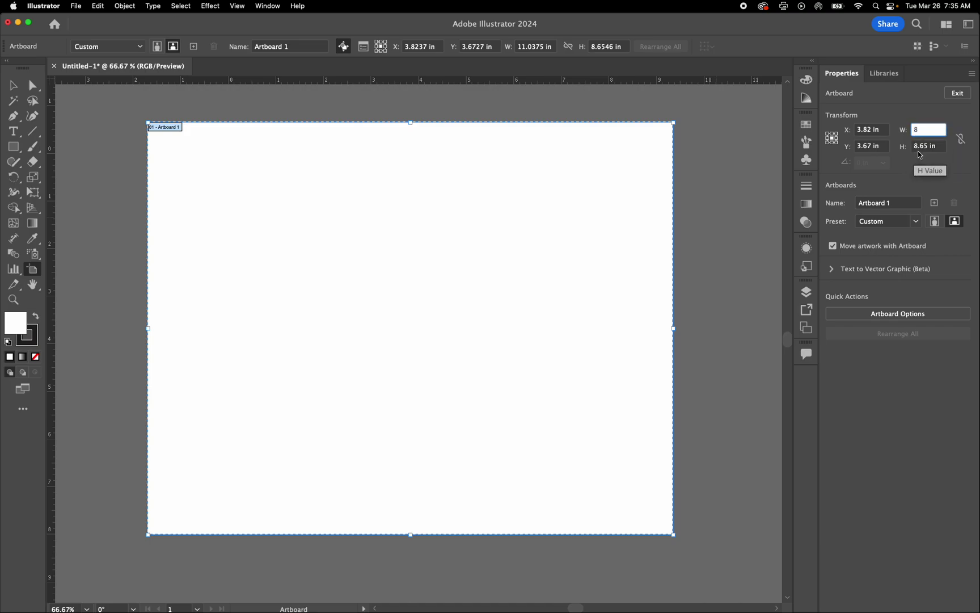
click(928, 153)
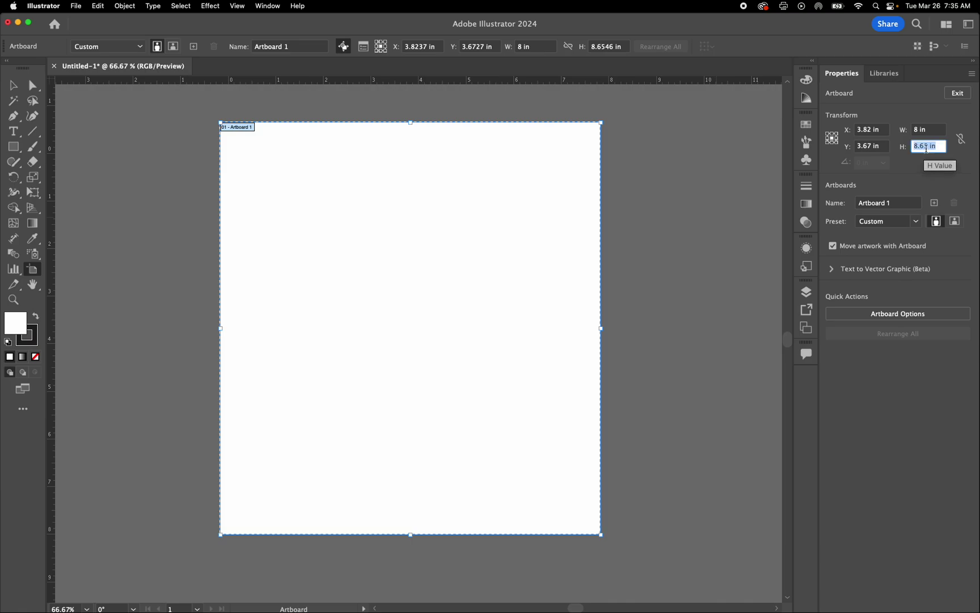
text(8)
click(934, 131)
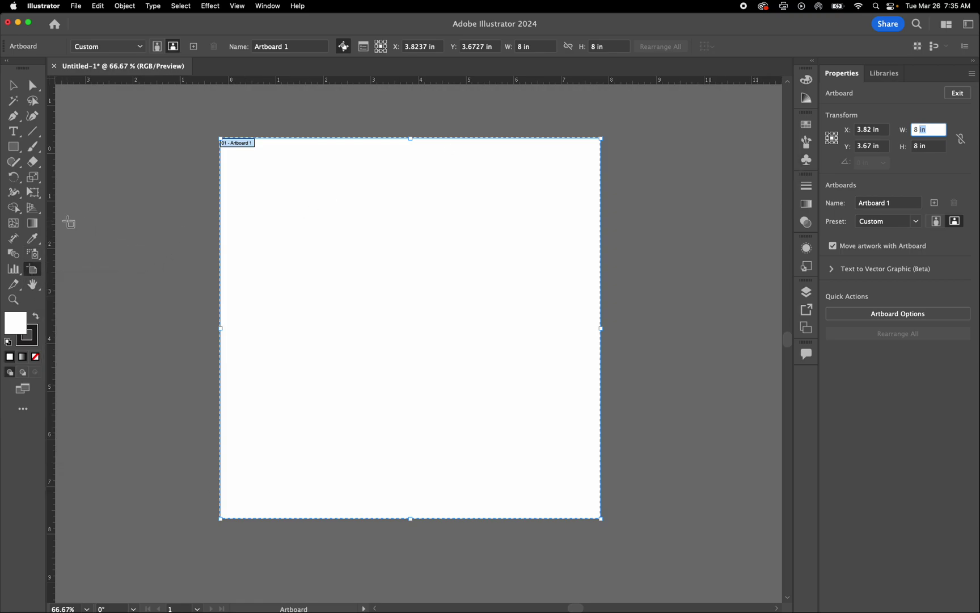
Draw three extra artboards beside Artboard 1, about 2.97 × 2.91 in, 16.7 × 11.23 in and 12.59 × 7.09 in.
drag(68, 220, 209, 358)
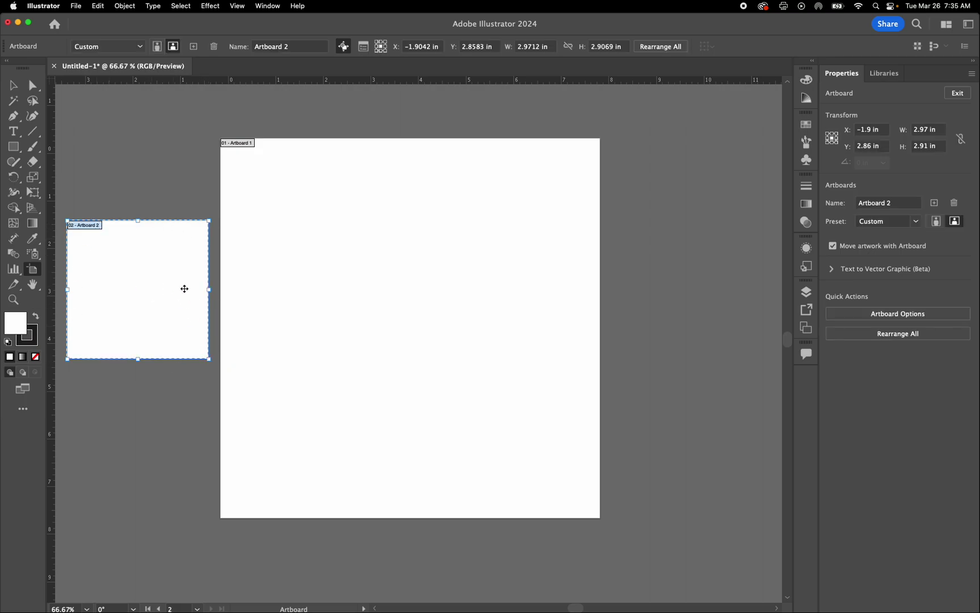
scroll(184, 289, down, 10)
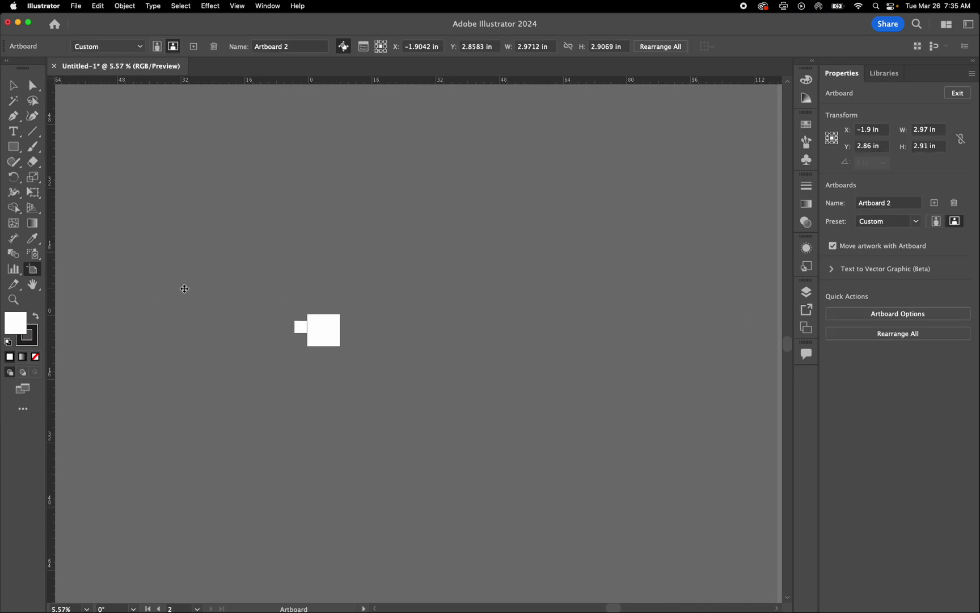
scroll(184, 289, down, 3)
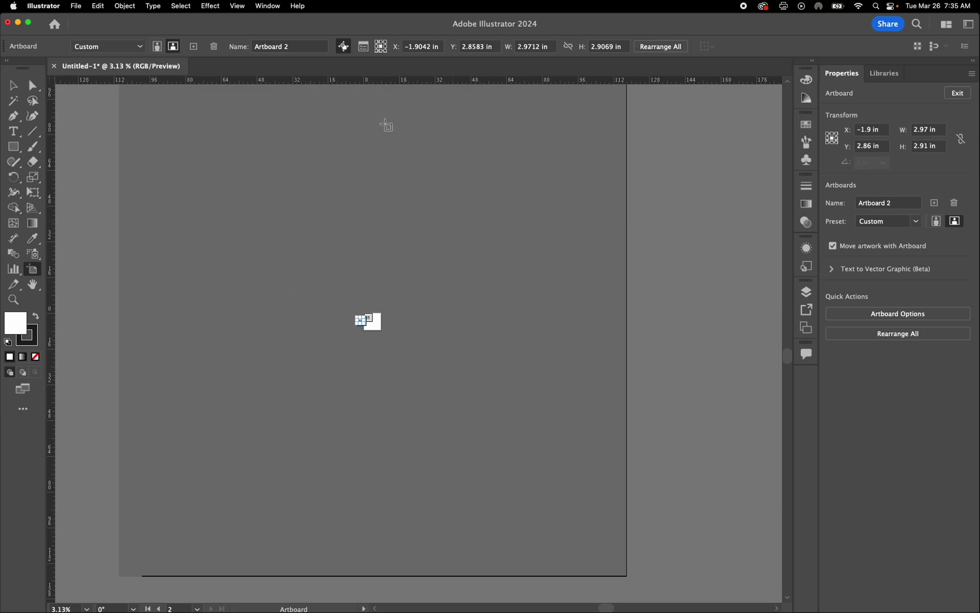
mouse_move(299, 295)
mouse_down()
mouse_move(339, 321)
mouse_move(337, 354)
mouse_up()
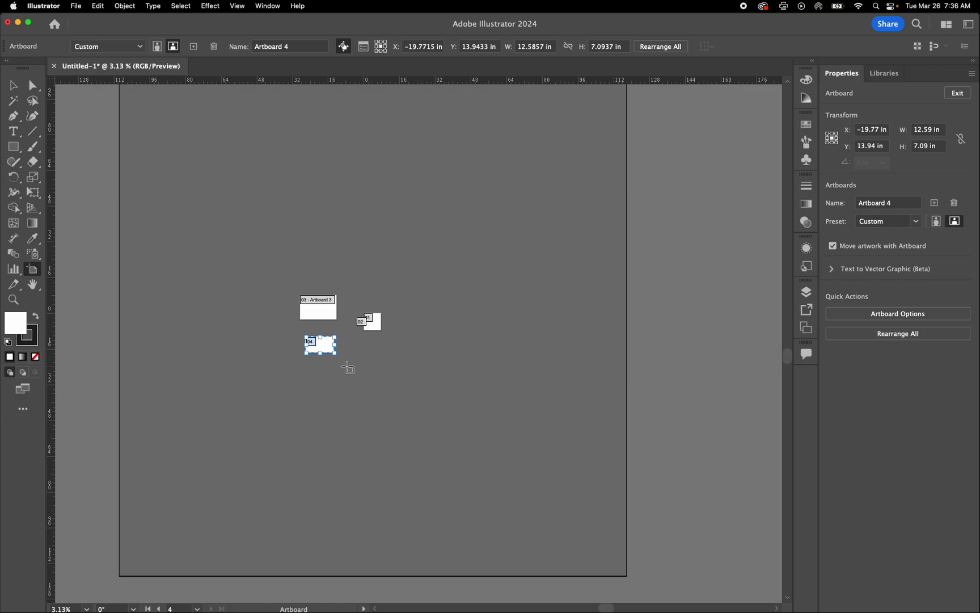
Remove the three extra artboards and leave artboard editing with Artboard 1 fitted to the window.
key(shift+Page_Up)
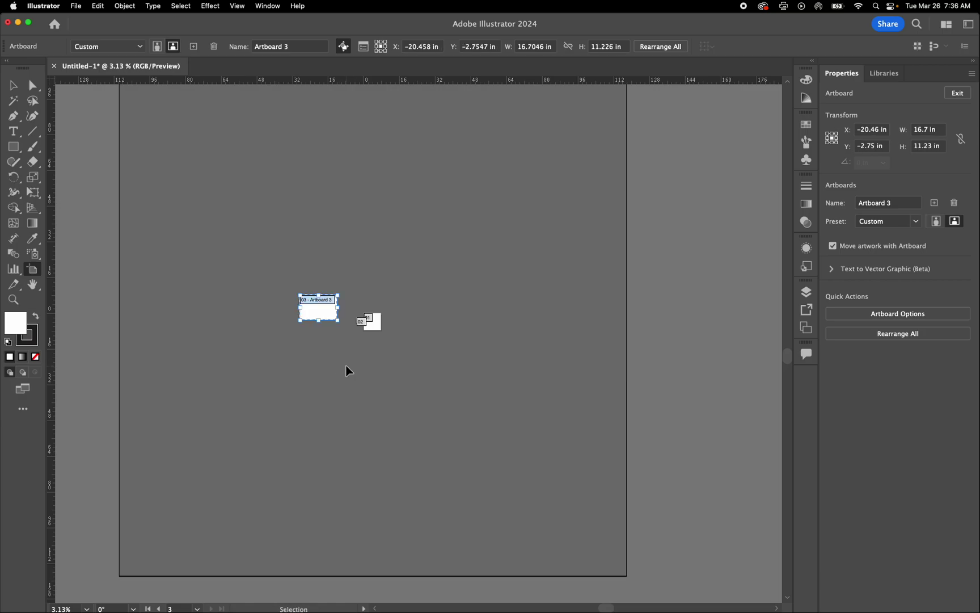
key(shift+Page_Up)
key(shift+Page_Up)
key(super+0)
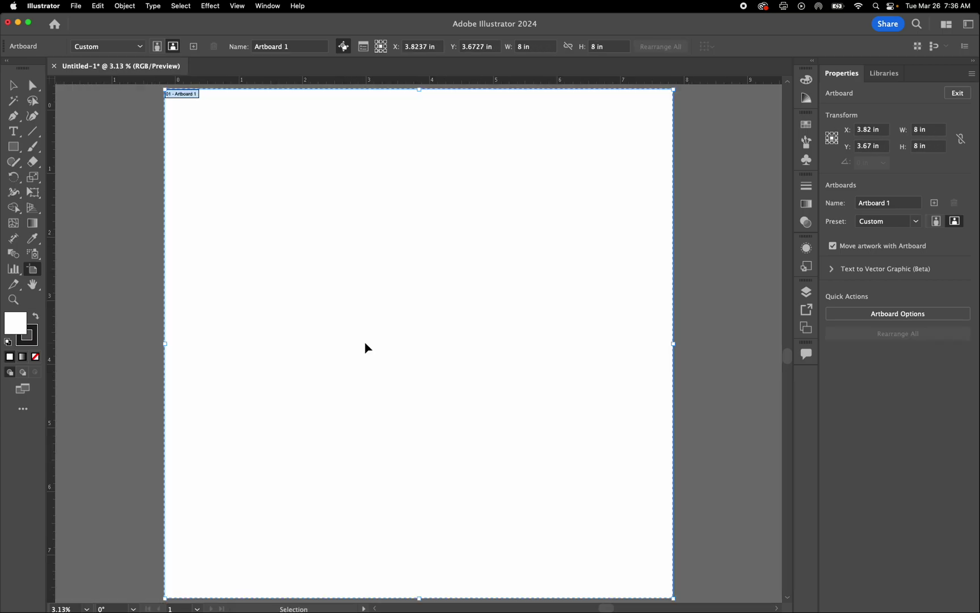
click(20, 90)
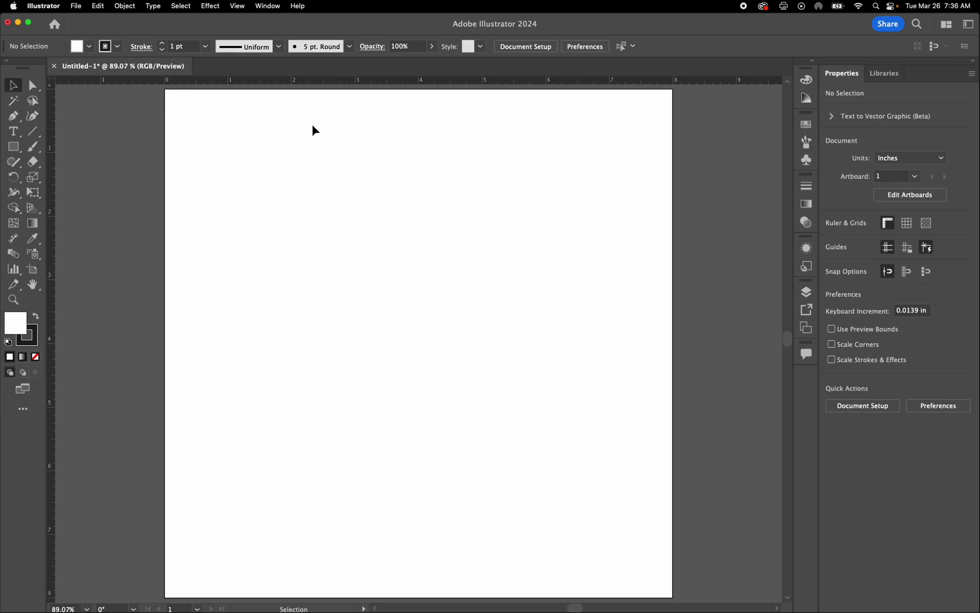
click(17, 148)
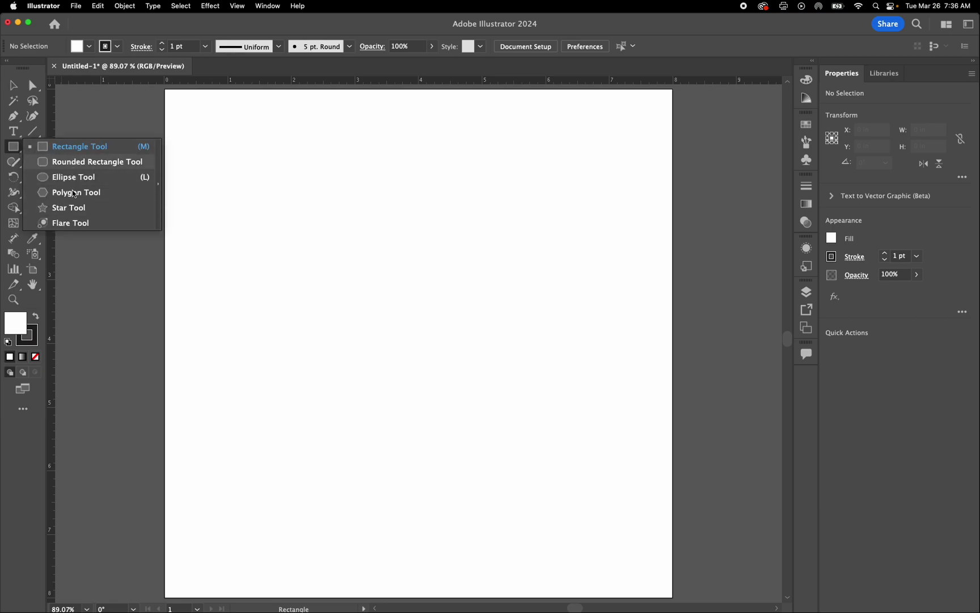
click(123, 146)
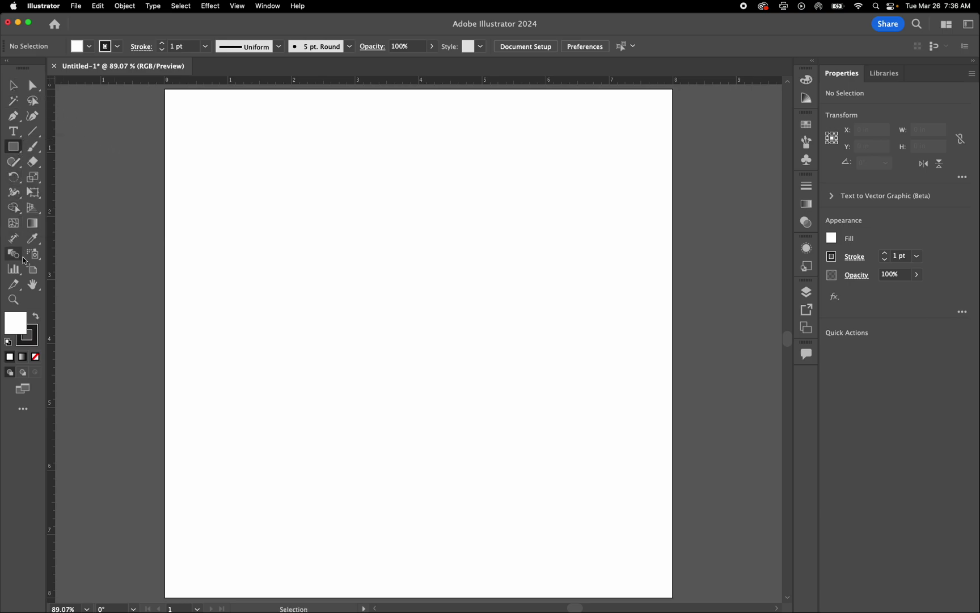
click(19, 88)
click(33, 87)
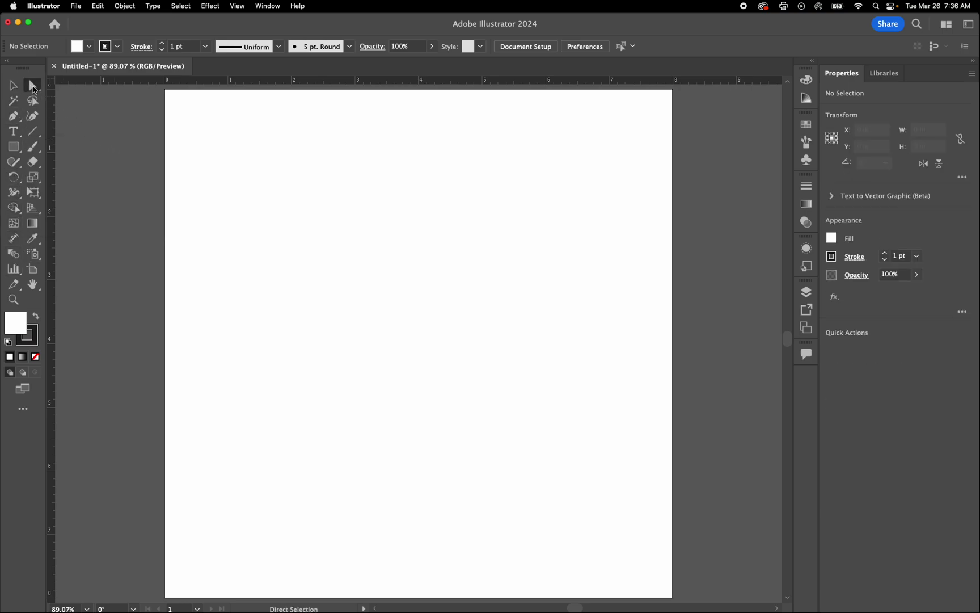
click(19, 137)
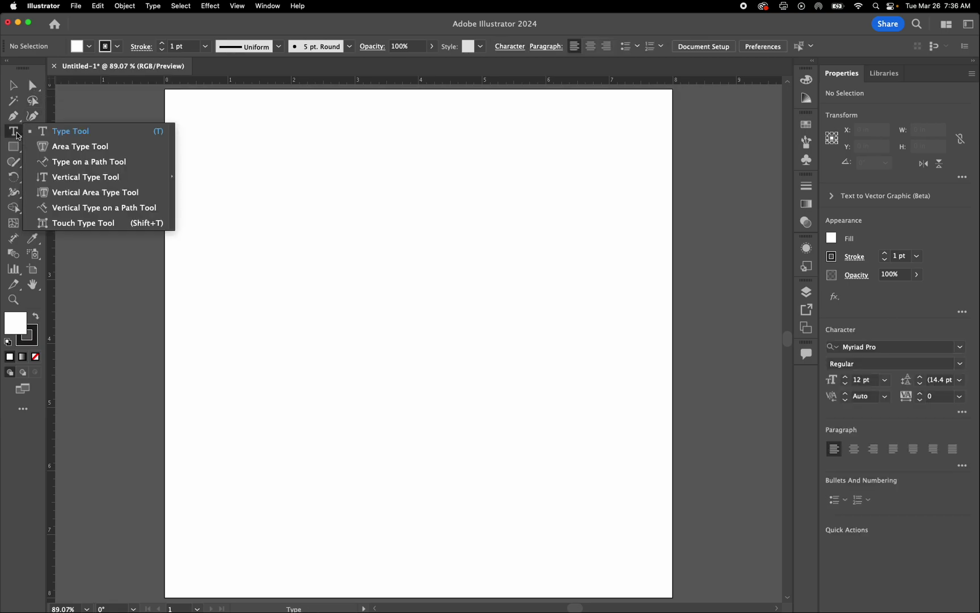
Draw a rectangle about 1.61 × 1.4 in near the artboard's upper-left corner with the Rectangle tool.
click(16, 120)
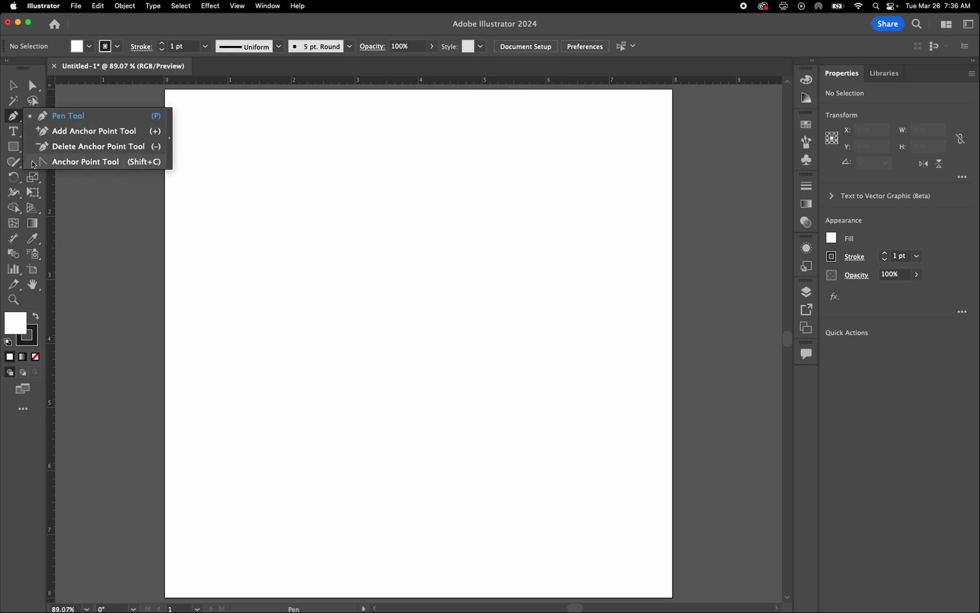
click(17, 148)
drag(19, 150, 61, 146)
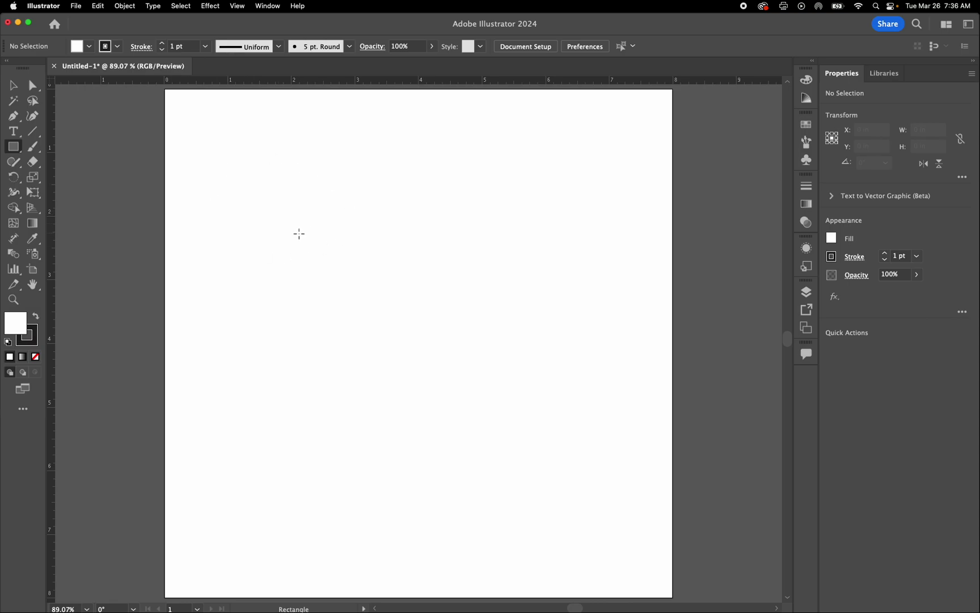
drag(225, 182, 328, 271)
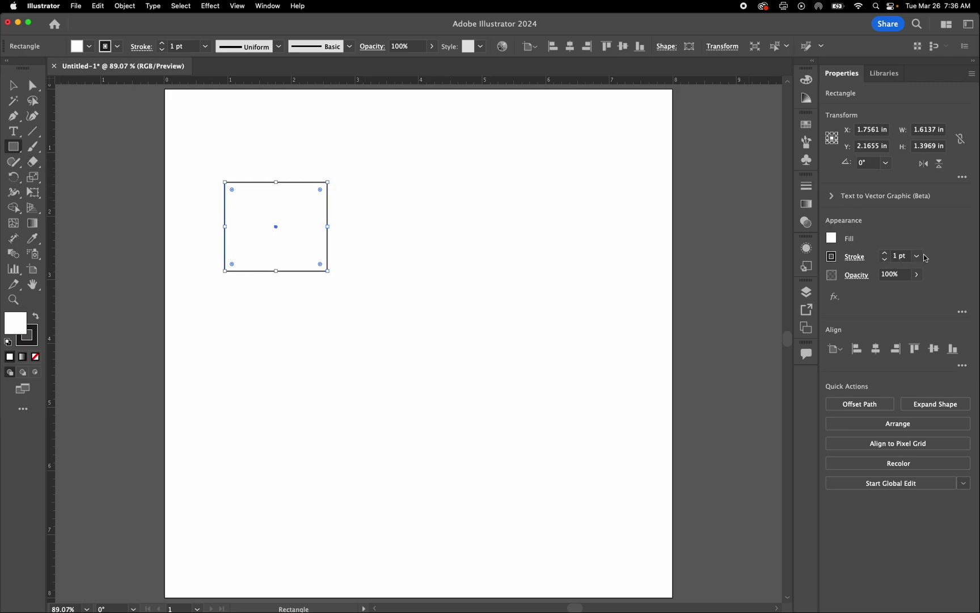
Raise the rectangle's stroke weight to 10 pt.
click(885, 254)
click(885, 253)
click(886, 254)
click(886, 254)
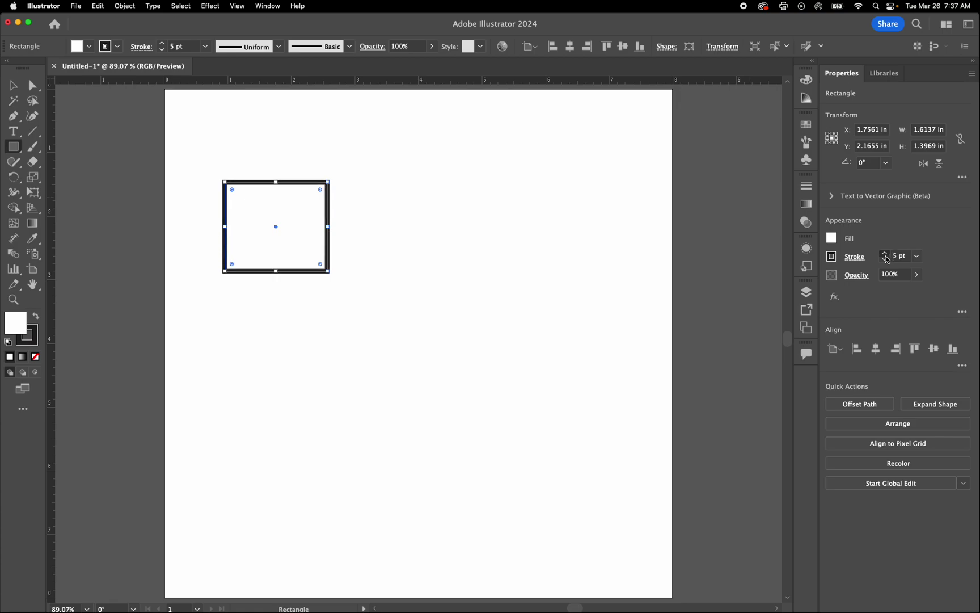
click(886, 253)
click(886, 253)
click(885, 254)
click(885, 254)
click(886, 254)
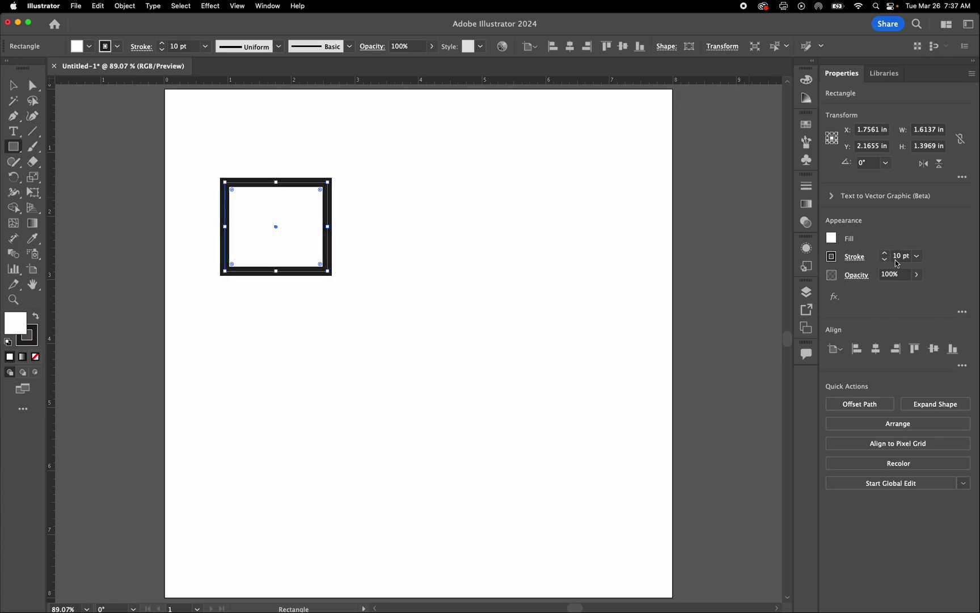
Lower the rectangle's stroke weight to 7 pt.
scroll(307, 256, up, 5)
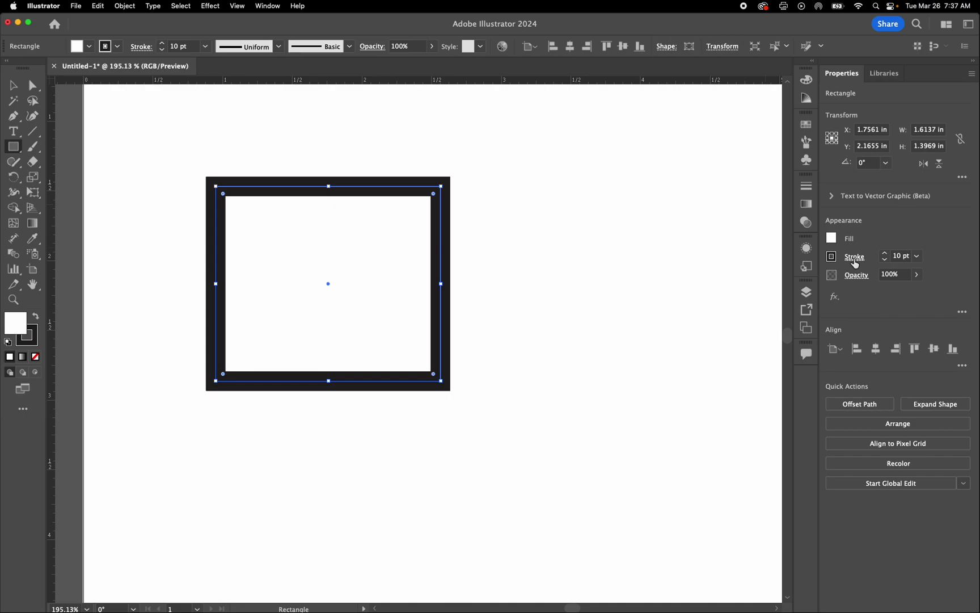
click(886, 260)
click(886, 260)
click(886, 260)
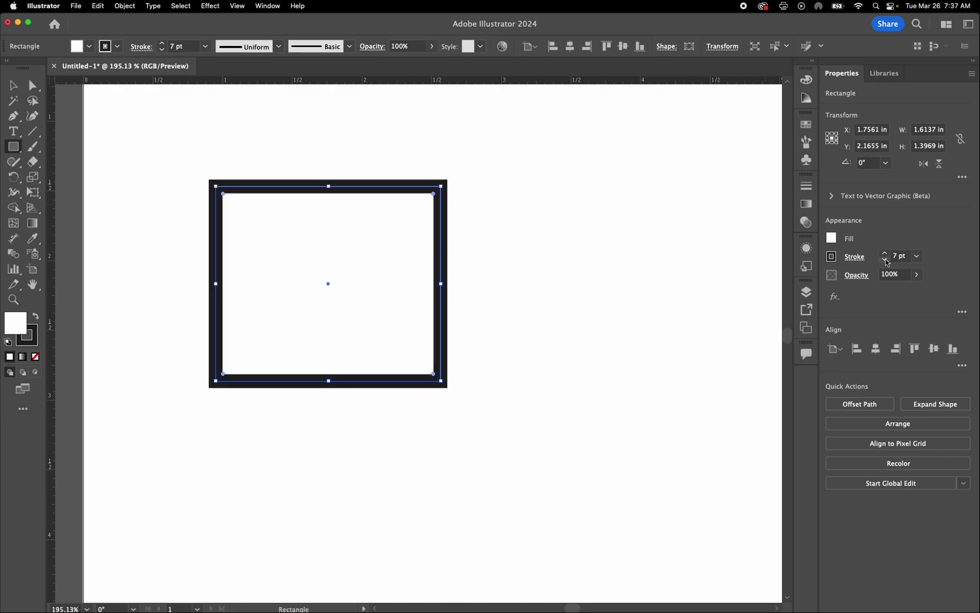
Fill the rectangle with the dark blue swatch and change the fill to the bright yellow swatch.
click(832, 238)
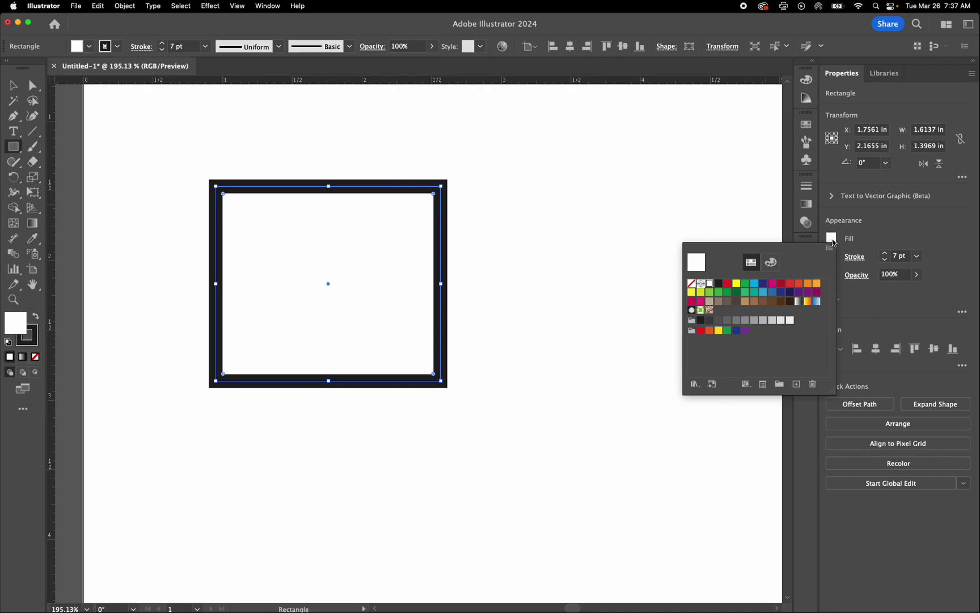
click(762, 284)
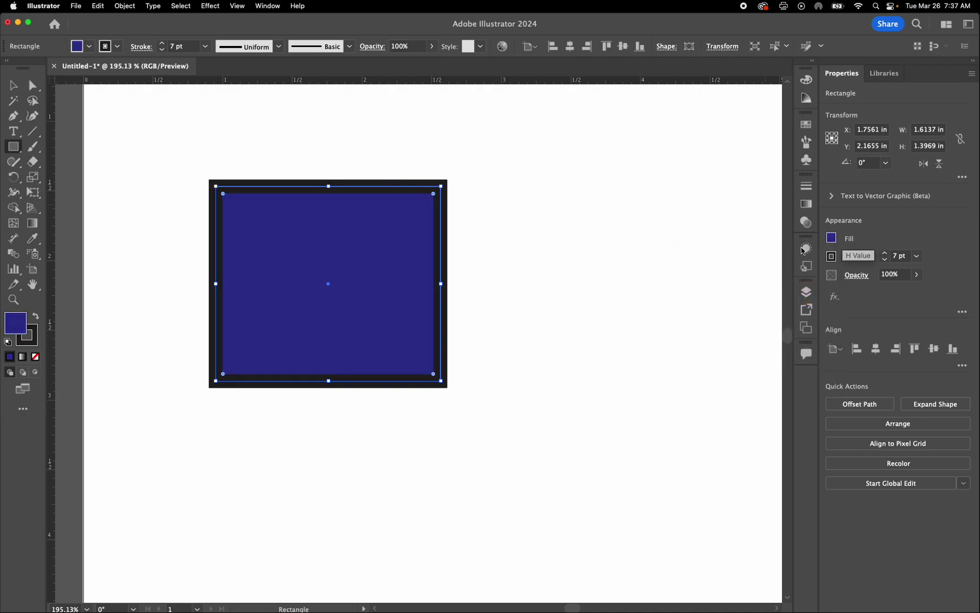
click(831, 238)
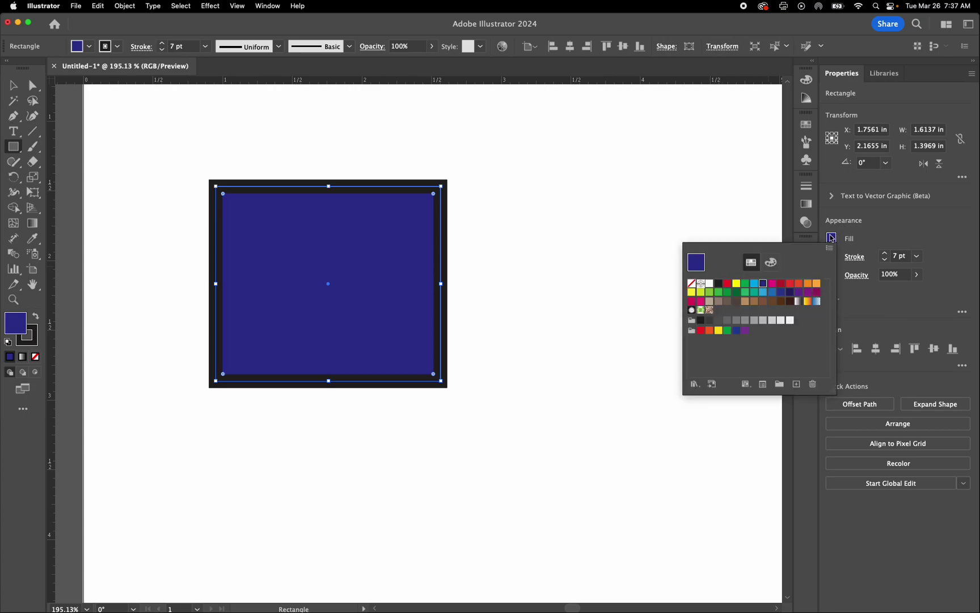
click(736, 283)
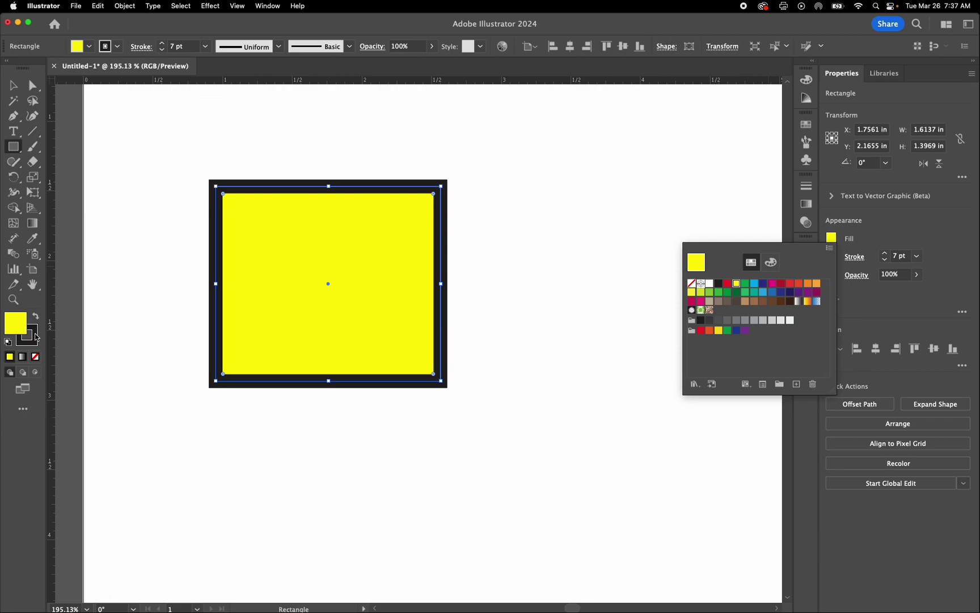
key(Escape)
Set the rectangle's stroke colour to the dark pink AF3356 with the Color Picker.
double_click(36, 337)
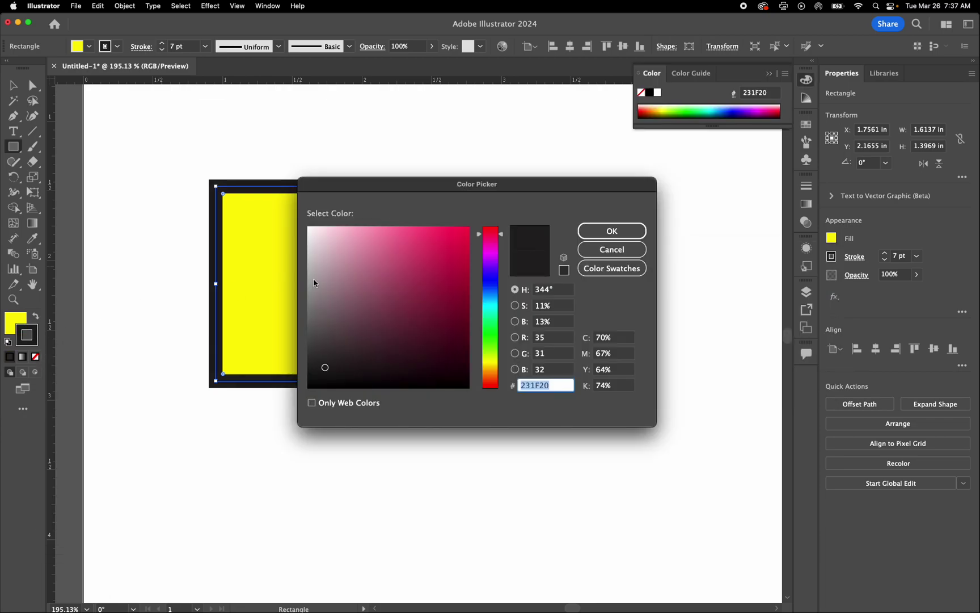
click(422, 277)
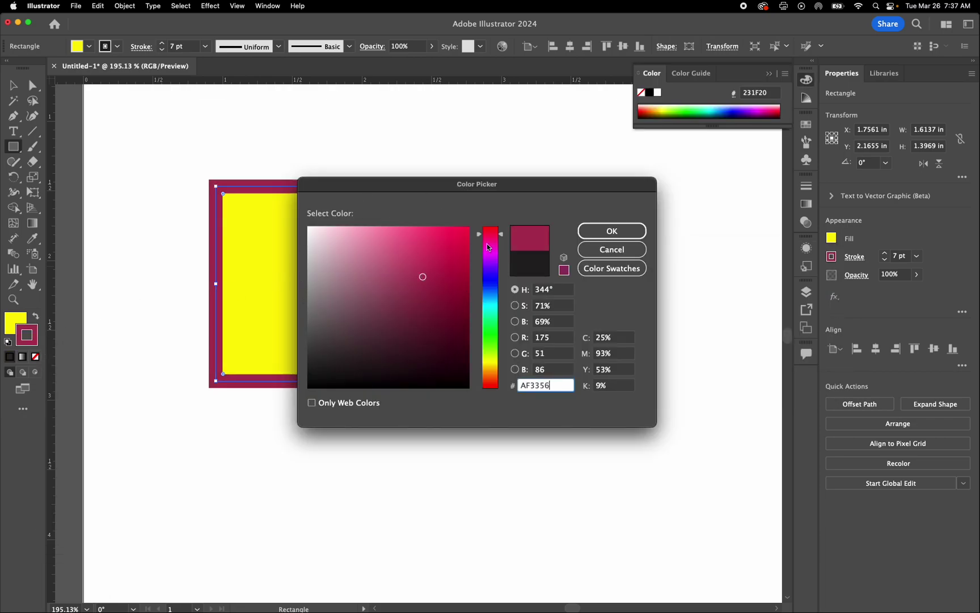
mouse_move(469, 183)
mouse_down()
mouse_move(622, 345)
mouse_move(534, 283)
mouse_up()
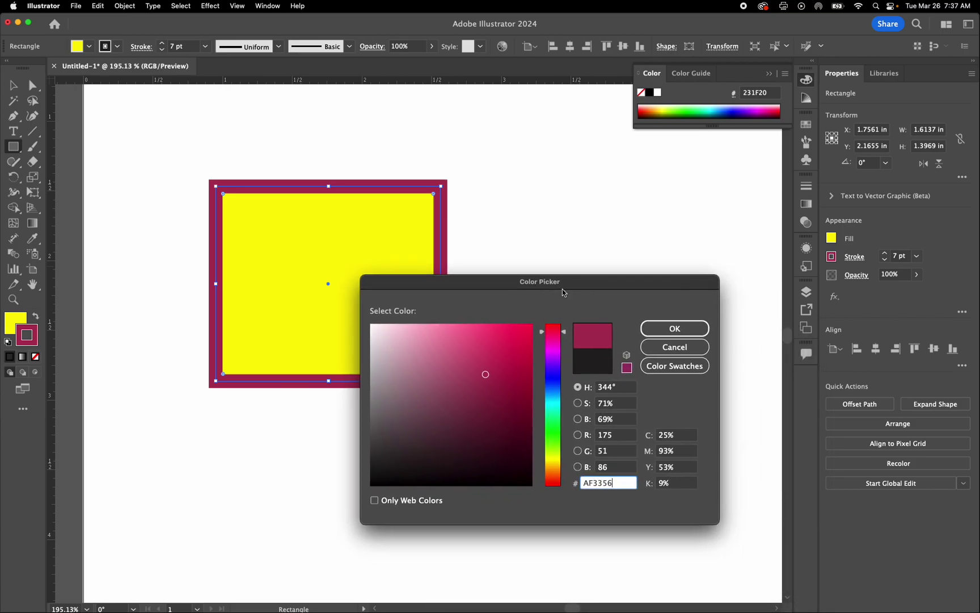
click(677, 326)
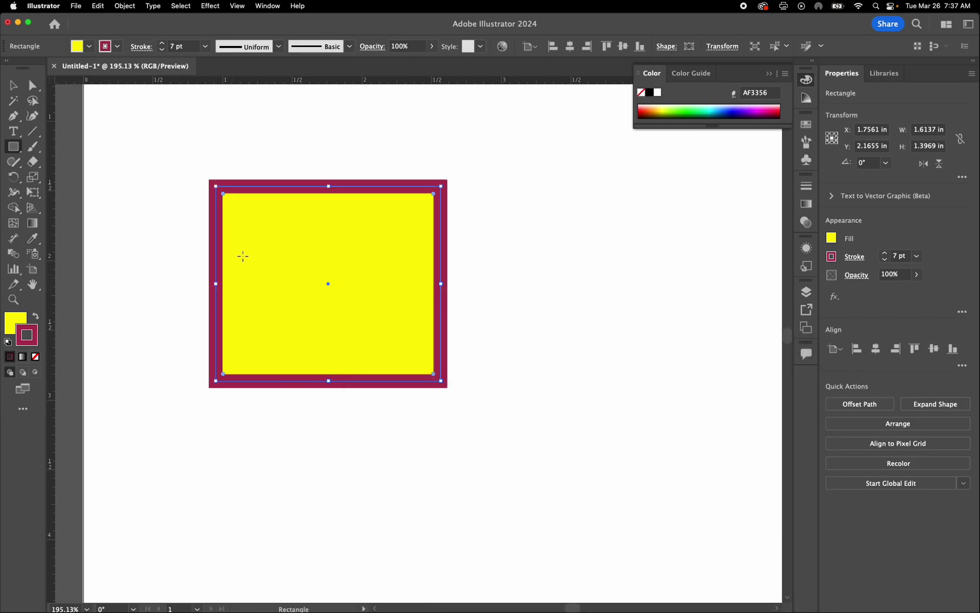
Restore the default fill and stroke on the rectangle and set its fill to None.
click(14, 328)
key(d)
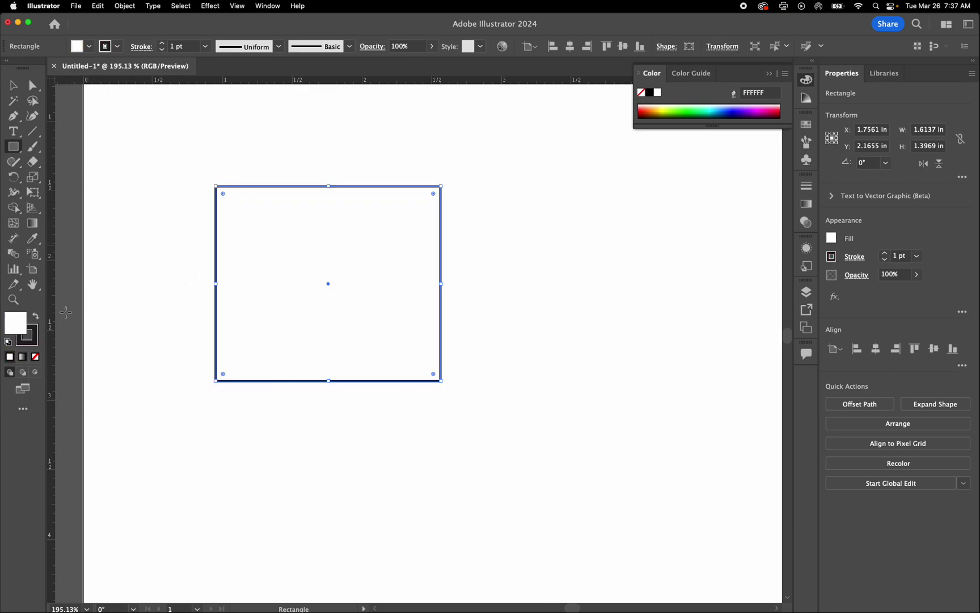
click(769, 75)
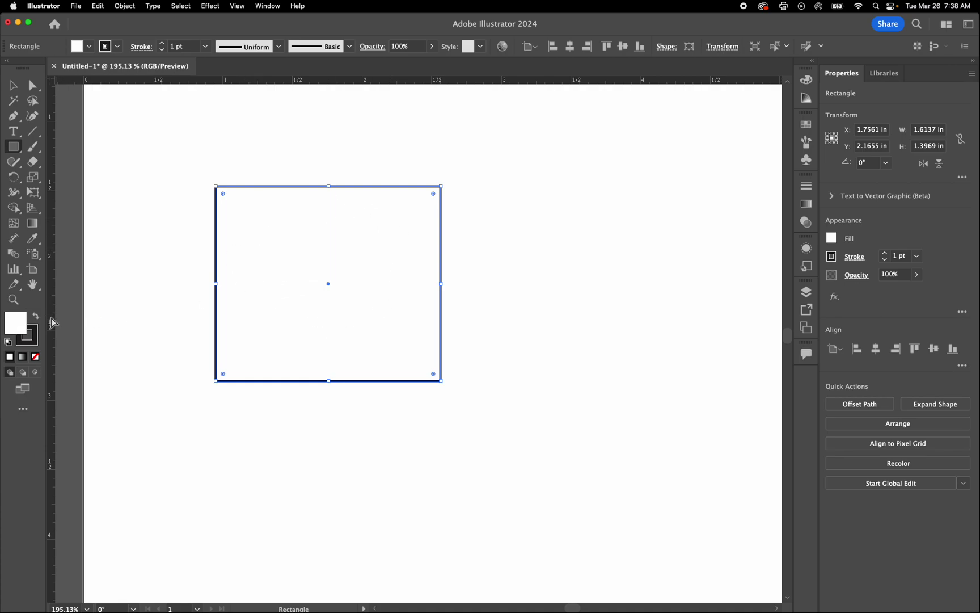
key(a)
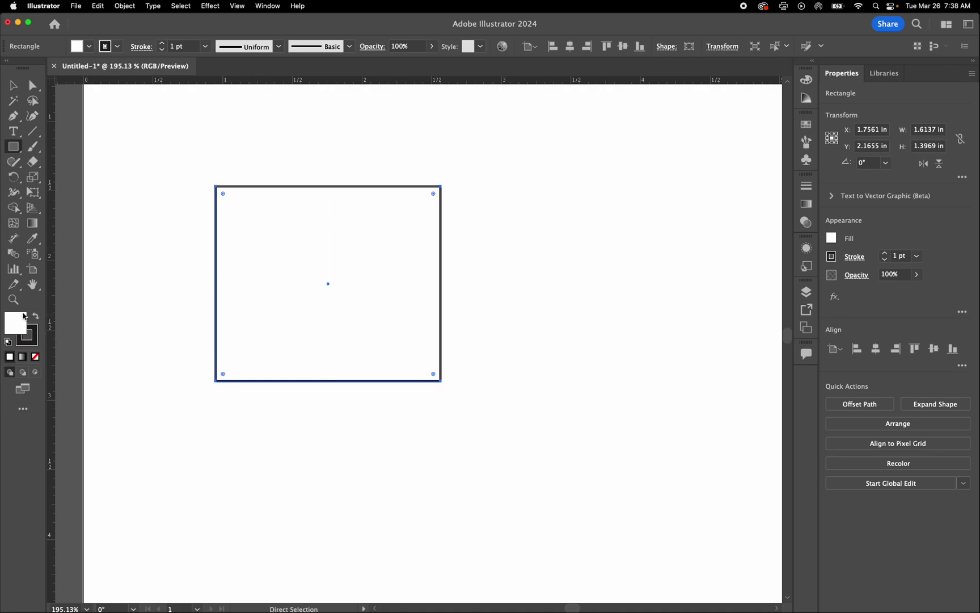
click(36, 357)
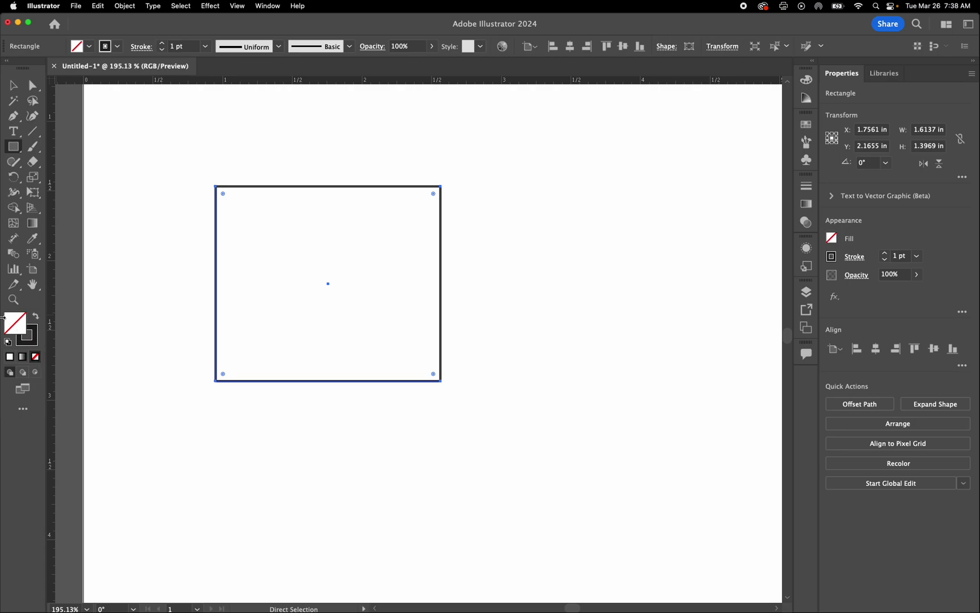
key(m)
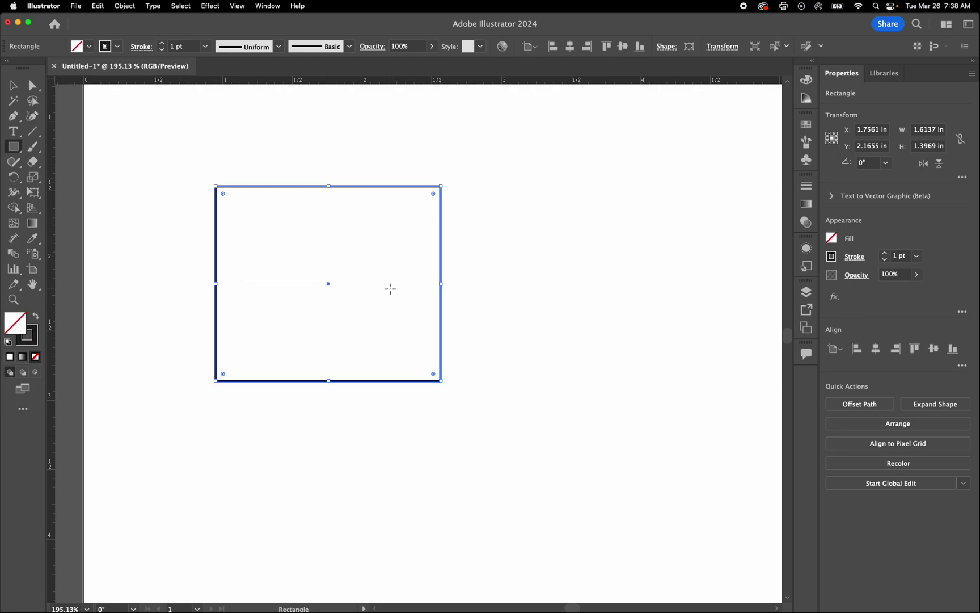
Move the unfilled rectangle by its outline to about X 1.72 in, Y 1.94 in.
click(14, 86)
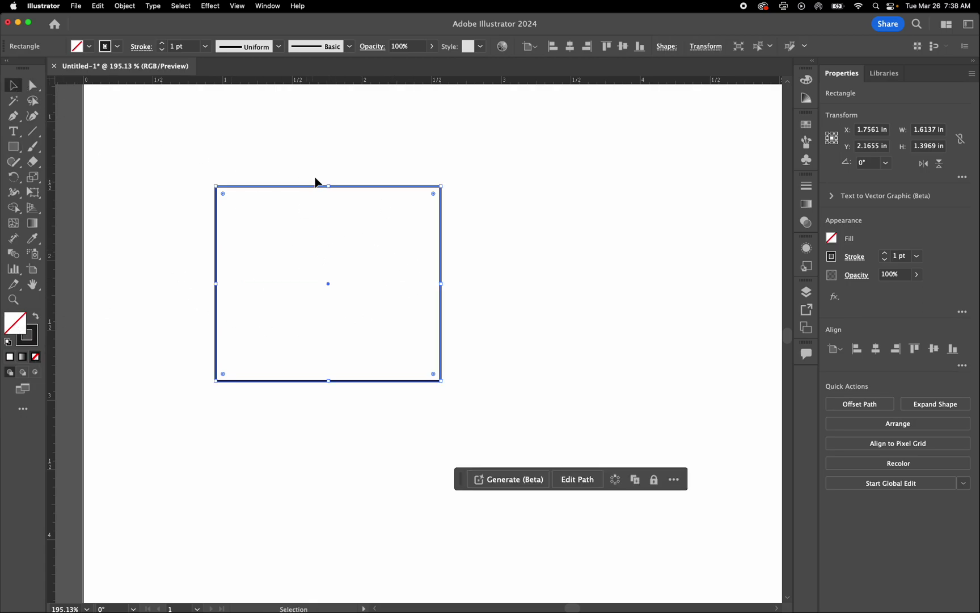
drag(310, 192, 304, 169)
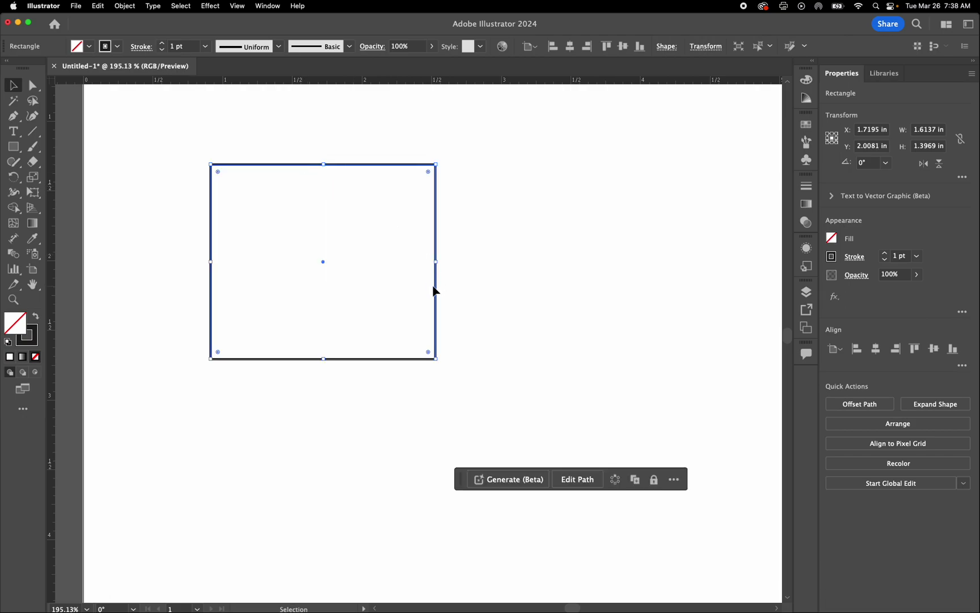
mouse_move(435, 290)
mouse_down()
mouse_move(497, 286)
mouse_move(438, 280)
mouse_up()
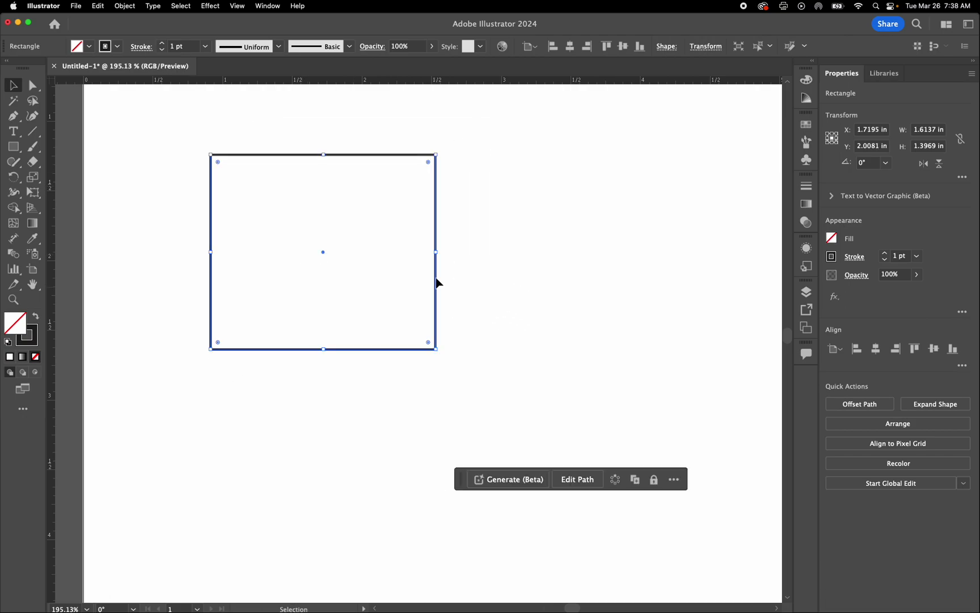
Try to grab the unfilled rectangle by its empty interior, and select it again.
click(384, 273)
drag(392, 233, 346, 304)
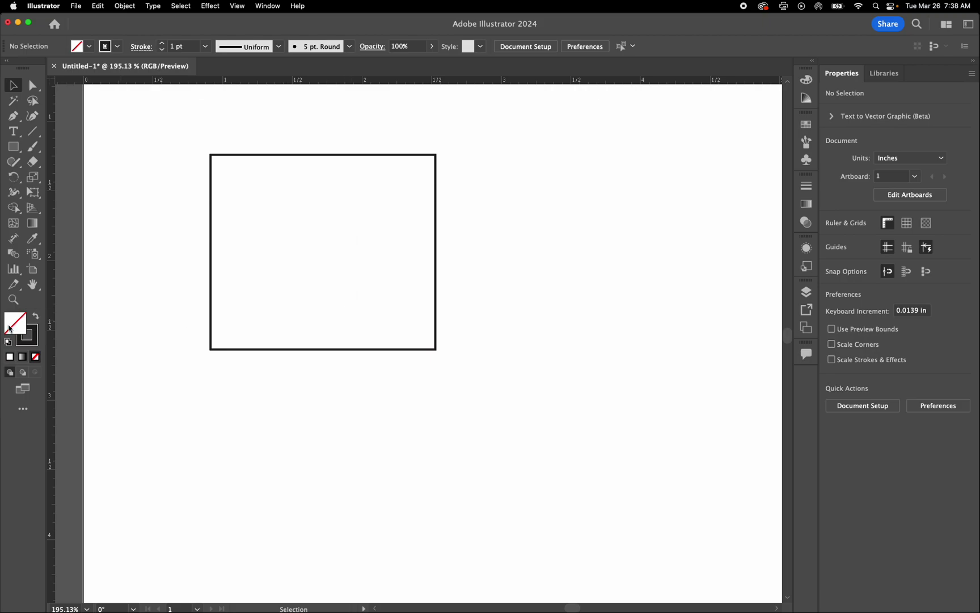
drag(279, 238, 324, 256)
key(super+a)
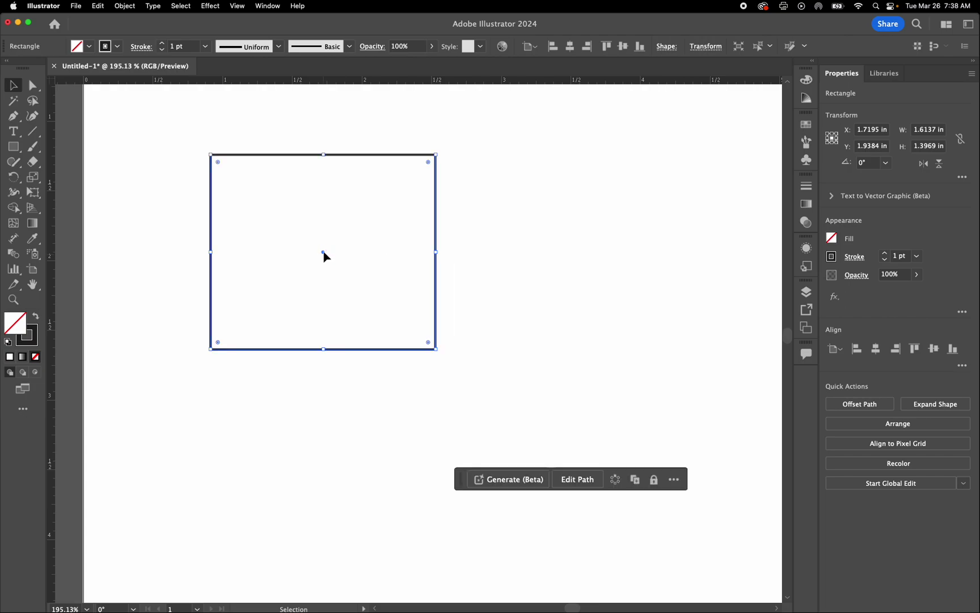
Resize the rectangle from its upper-left corner into a square about 1.19 × 1.19 in and round all four corners slightly.
click(222, 367)
click(232, 349)
drag(210, 153, 265, 184)
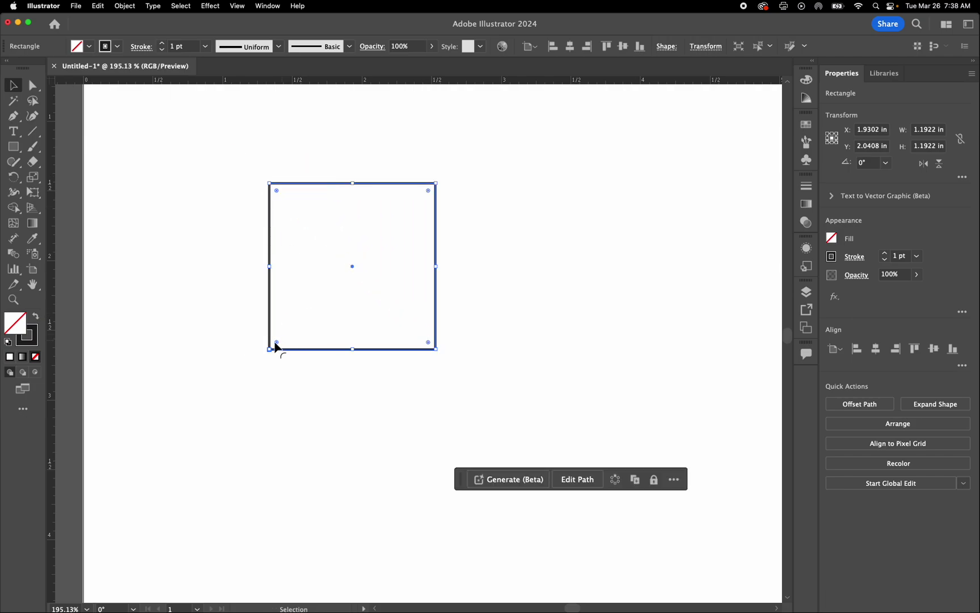
drag(276, 343, 309, 313)
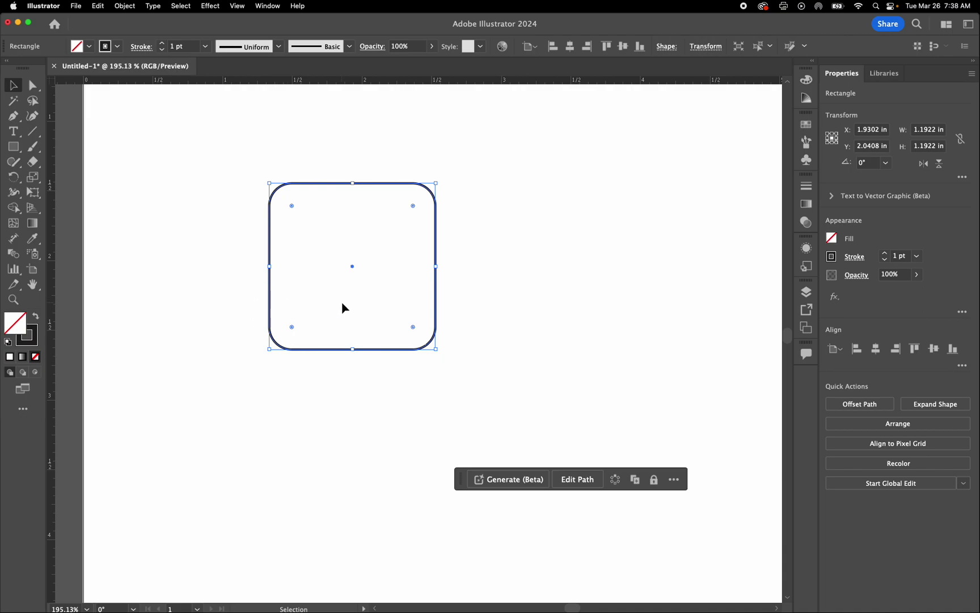
Create a rectangle exactly 2 in wide and 2 in high beside the rounded square.
click(17, 149)
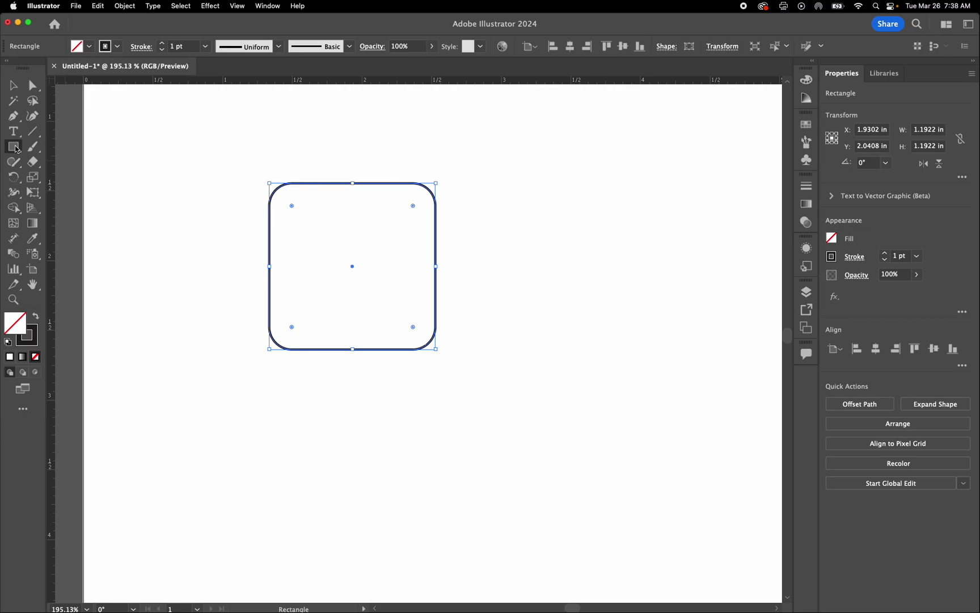
click(18, 150)
click(92, 149)
click(517, 251)
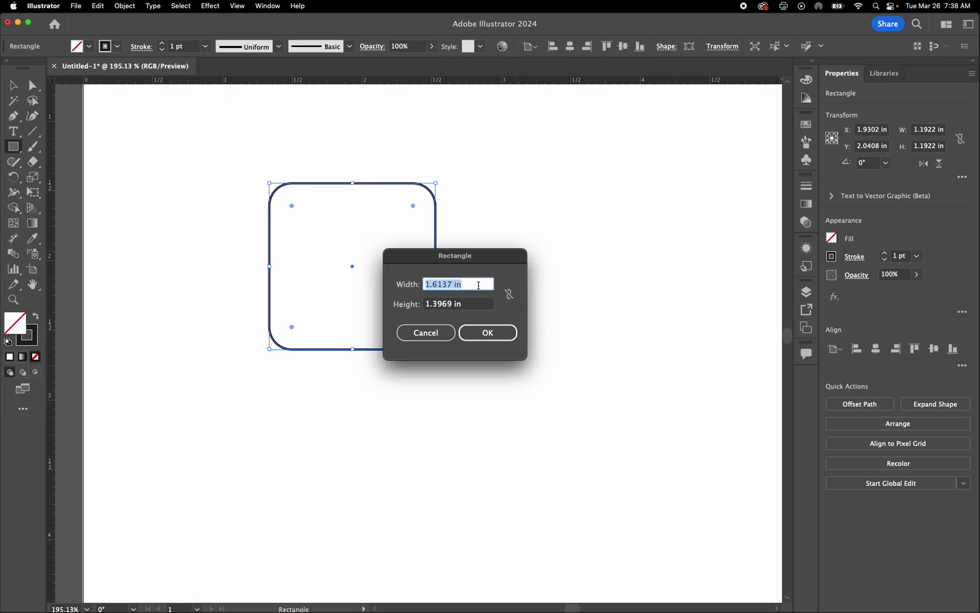
text(2)
key(Tab)
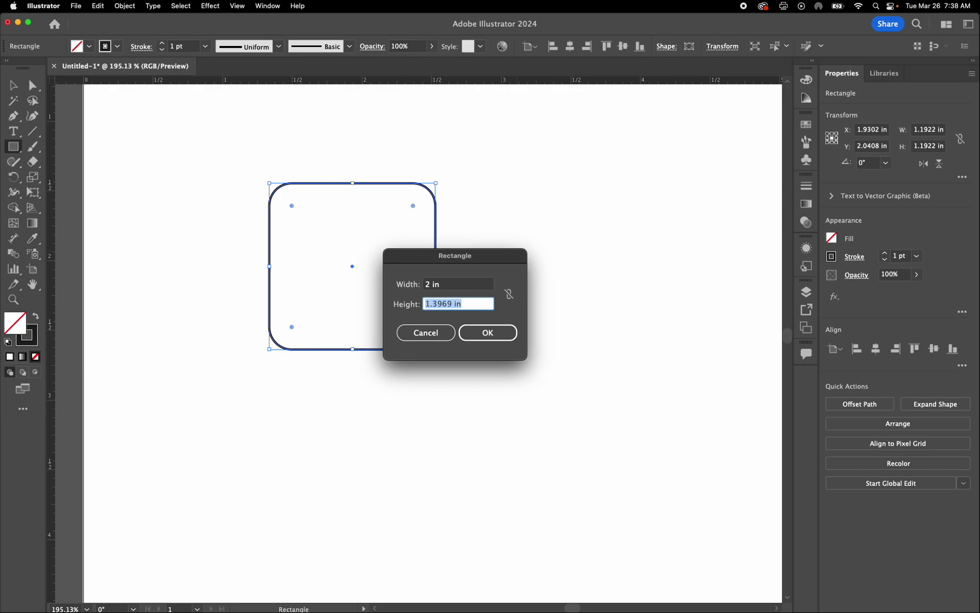
text(2)
key(Tab)
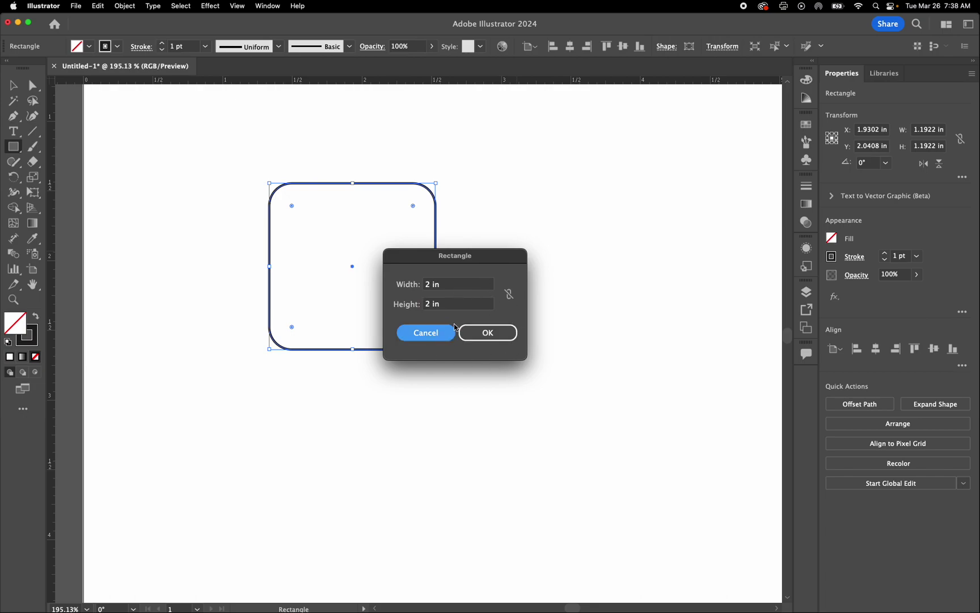
click(487, 334)
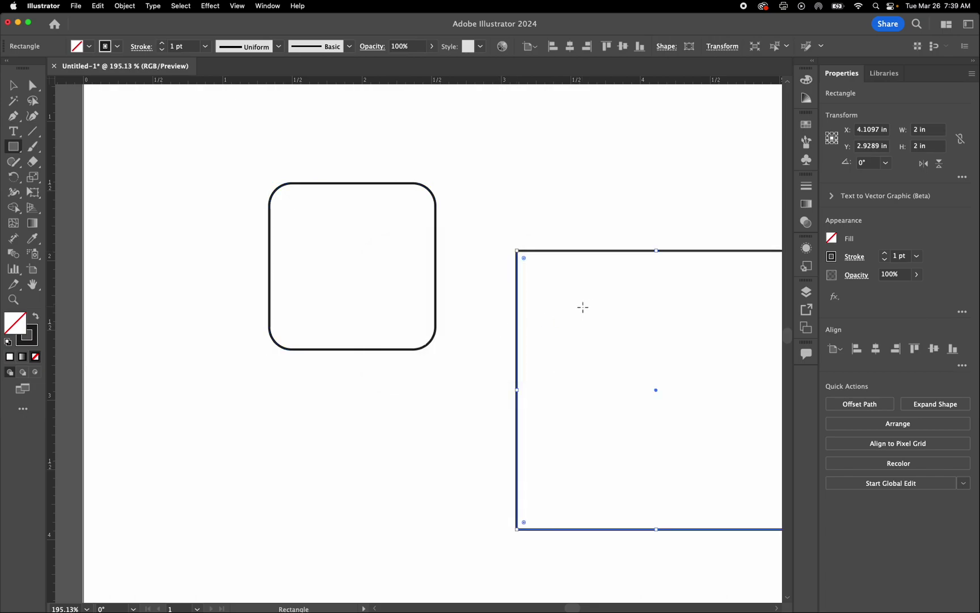
Move the 2 in square horizontally to about X 3.05 in so that it overlaps the rounded square.
scroll(583, 307, down, 5)
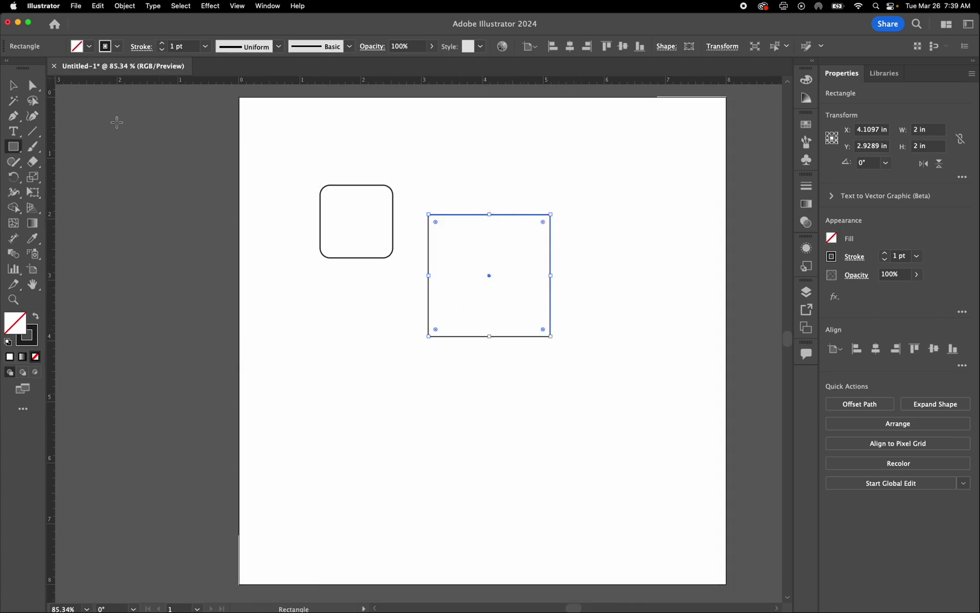
click(16, 88)
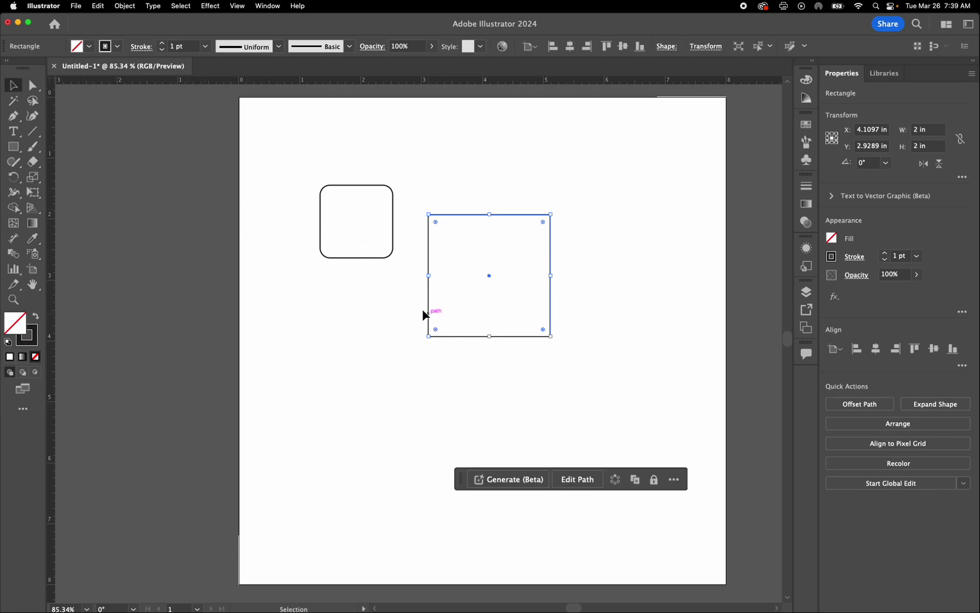
drag(429, 320, 364, 319)
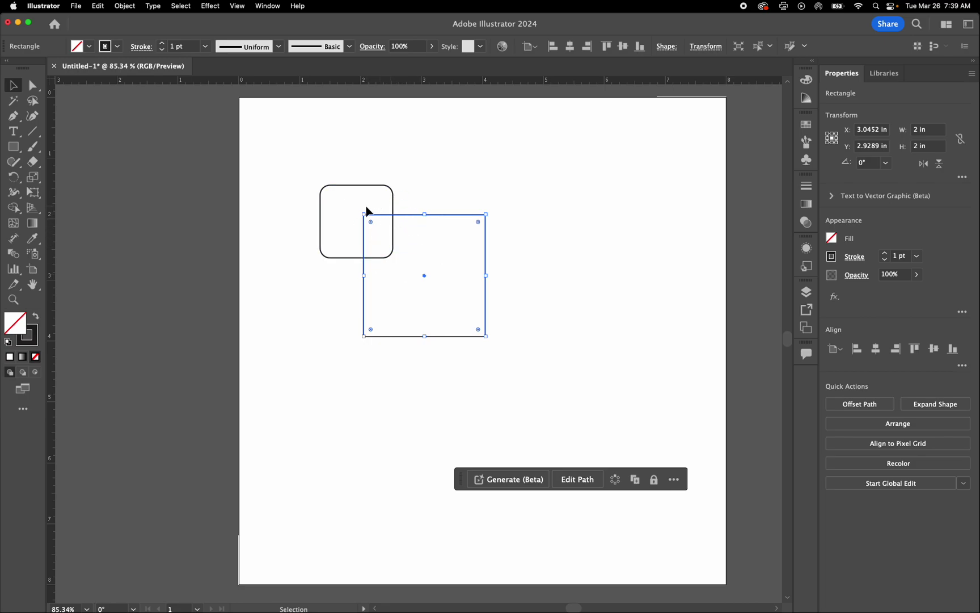
Round all four corners of the 2 in square slightly, similar to the smaller rounded square.
drag(371, 222, 376, 226)
scroll(383, 243, up, 5)
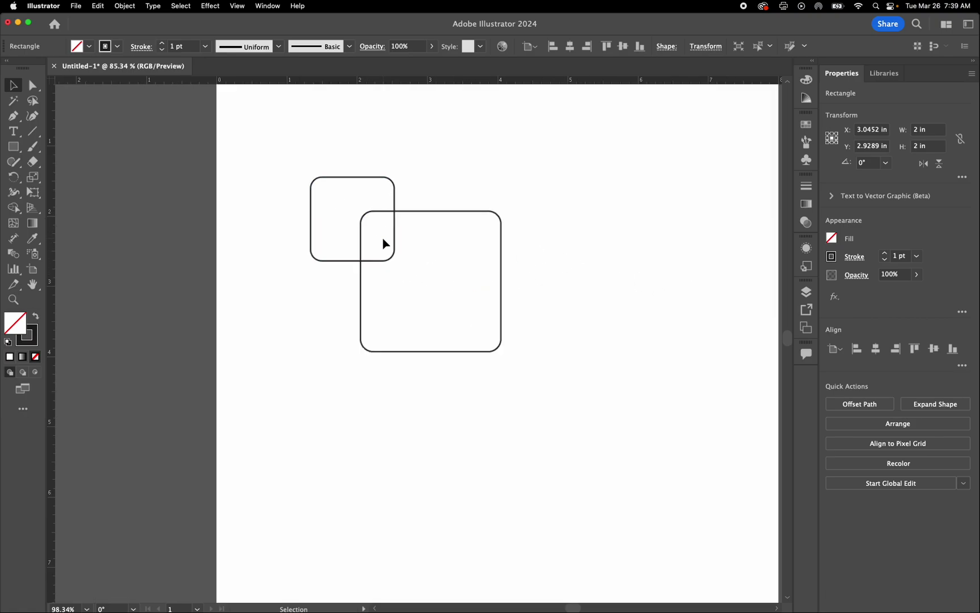
scroll(383, 243, up, 5)
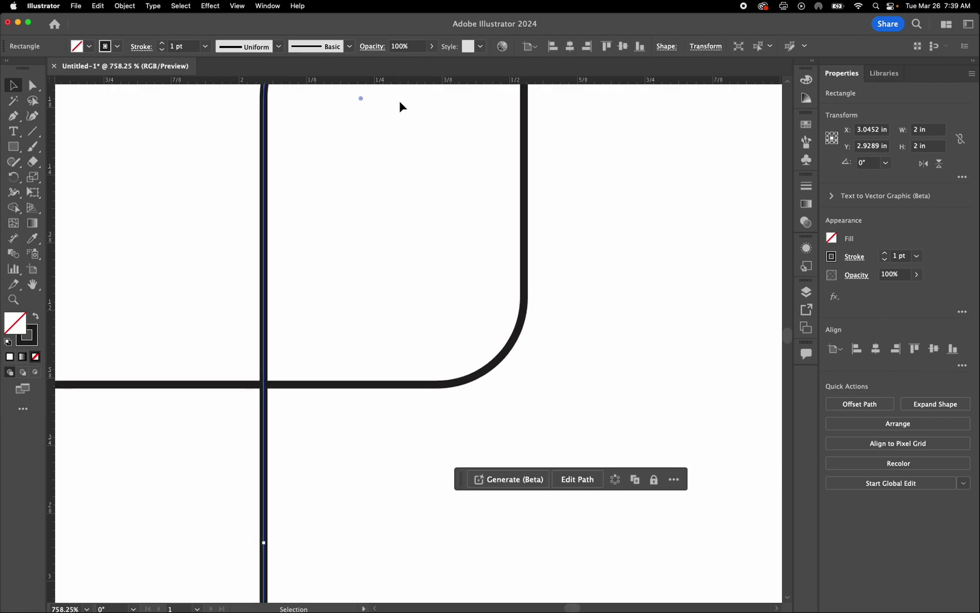
scroll(328, 361, up, 4)
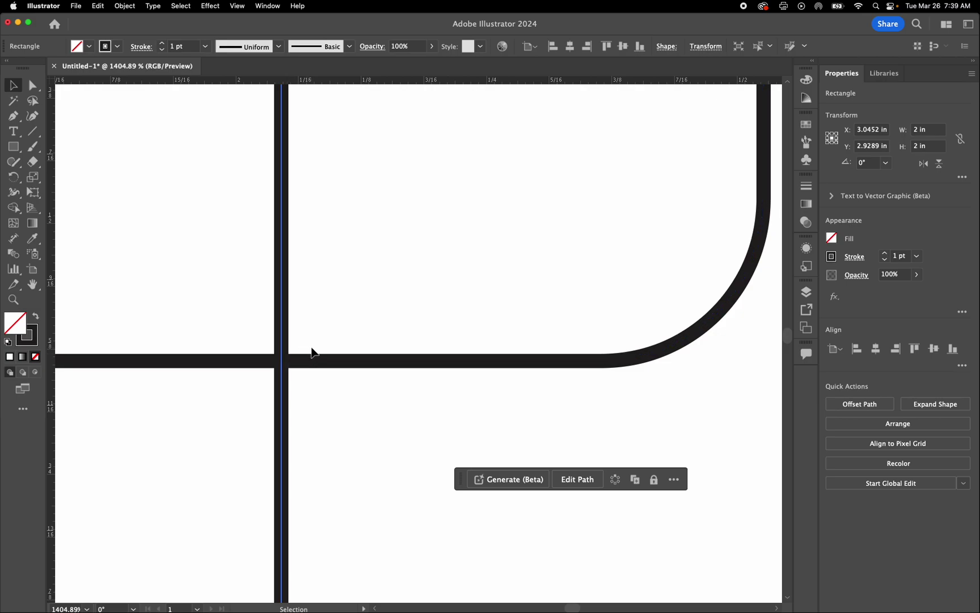
scroll(311, 344, down, 10)
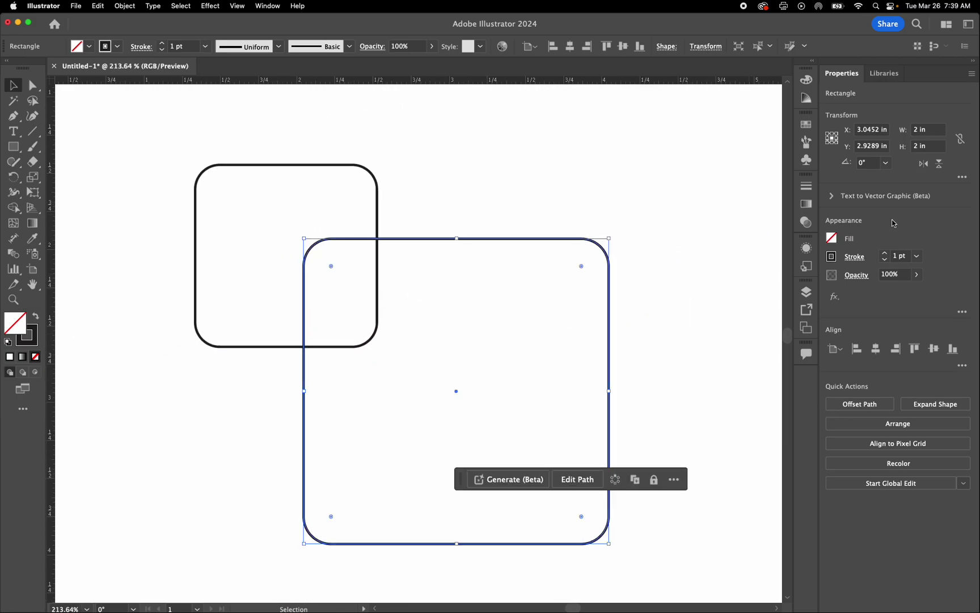
Raise the larger square's stroke weight to 5 pt, and return it to 1 pt.
click(884, 253)
click(884, 253)
click(884, 253)
click(884, 253)
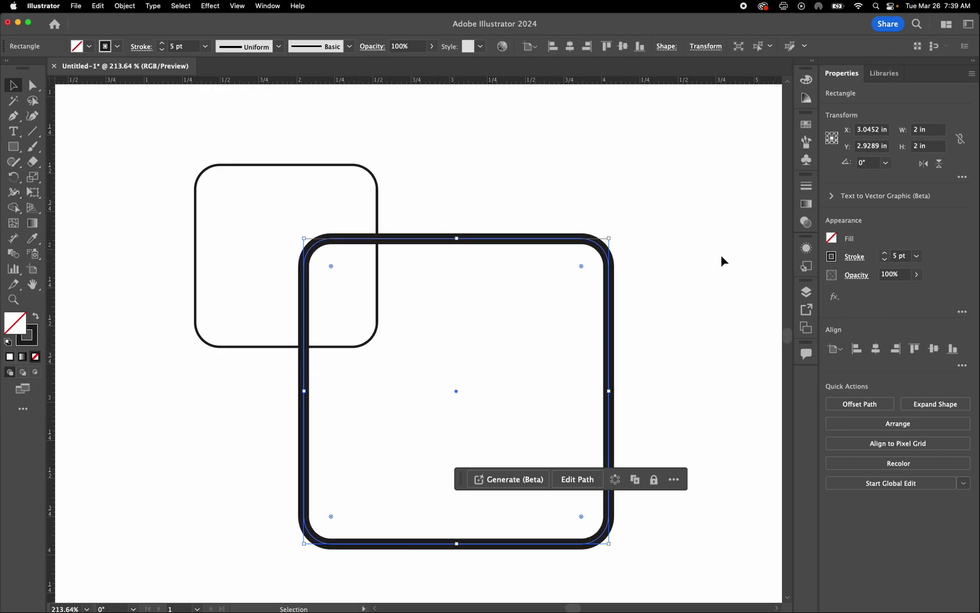
click(886, 261)
click(886, 260)
click(886, 260)
click(885, 260)
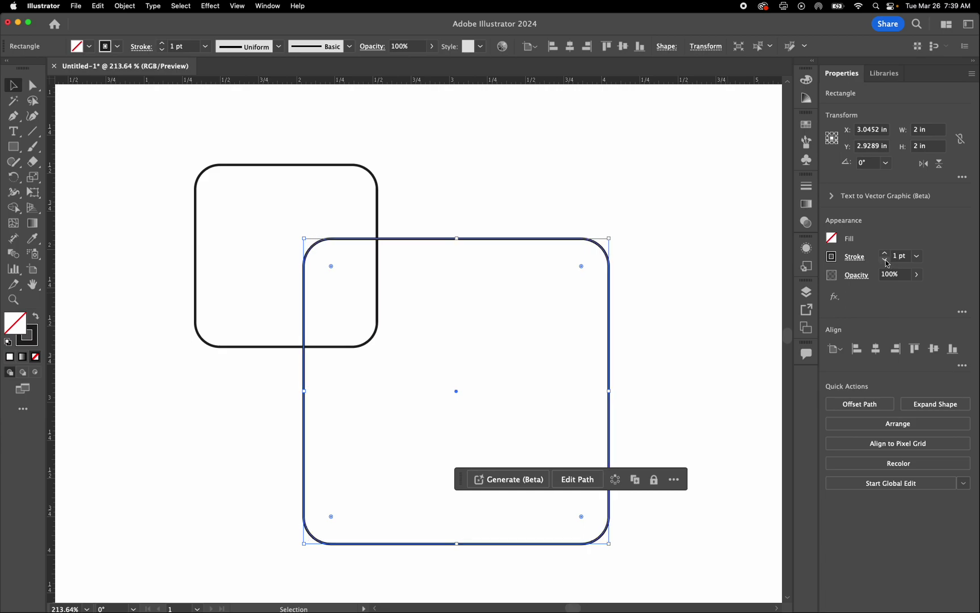
Draw a circle about 1.05 in across with the Ellipse tool, overlapping the upper-right part of the small rounded square.
click(16, 147)
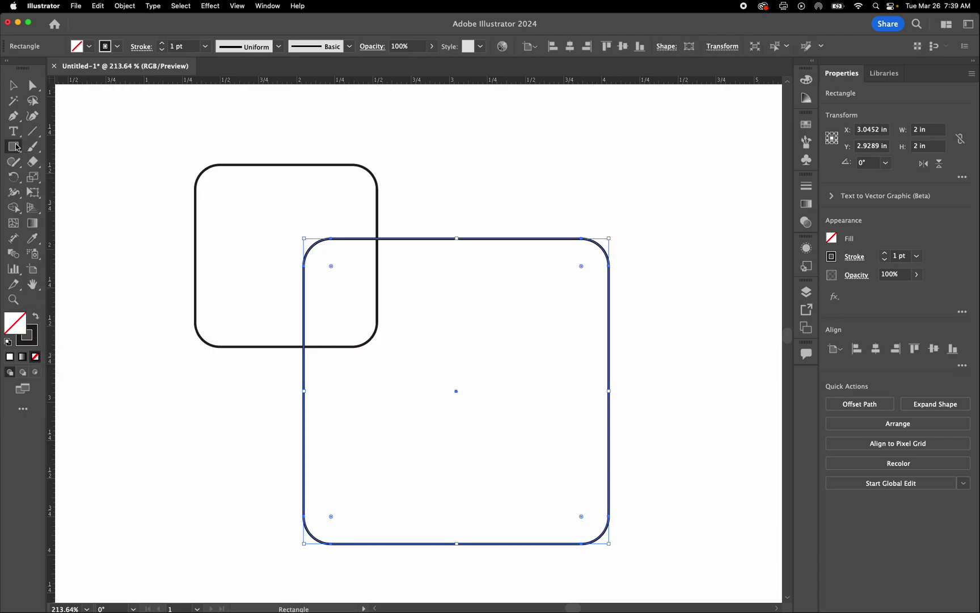
drag(17, 147, 69, 179)
drag(269, 136, 429, 256)
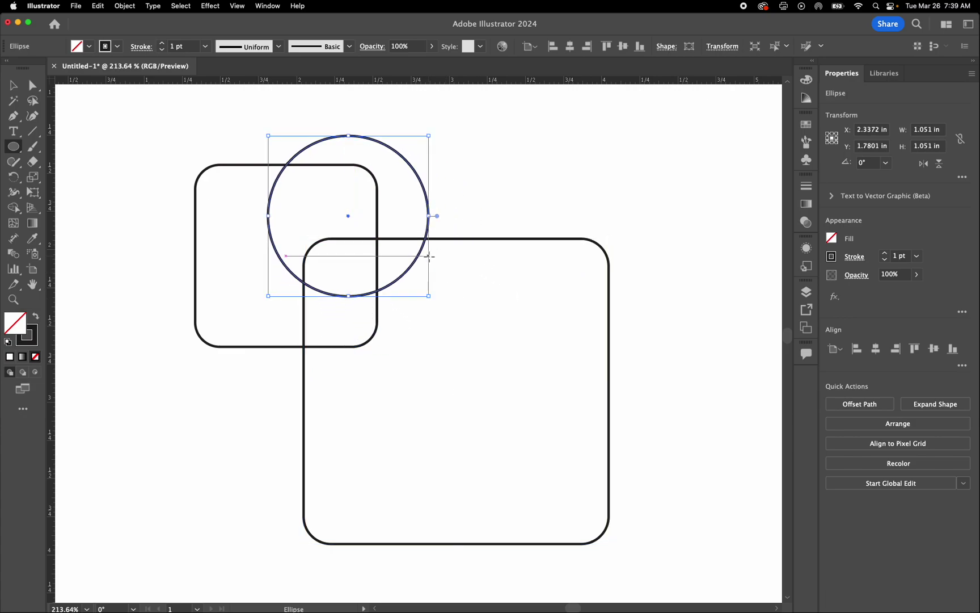
Create a circle exactly 2 in wide and 2 in high, overlapping the right side of the larger square.
click(529, 162)
text(2)
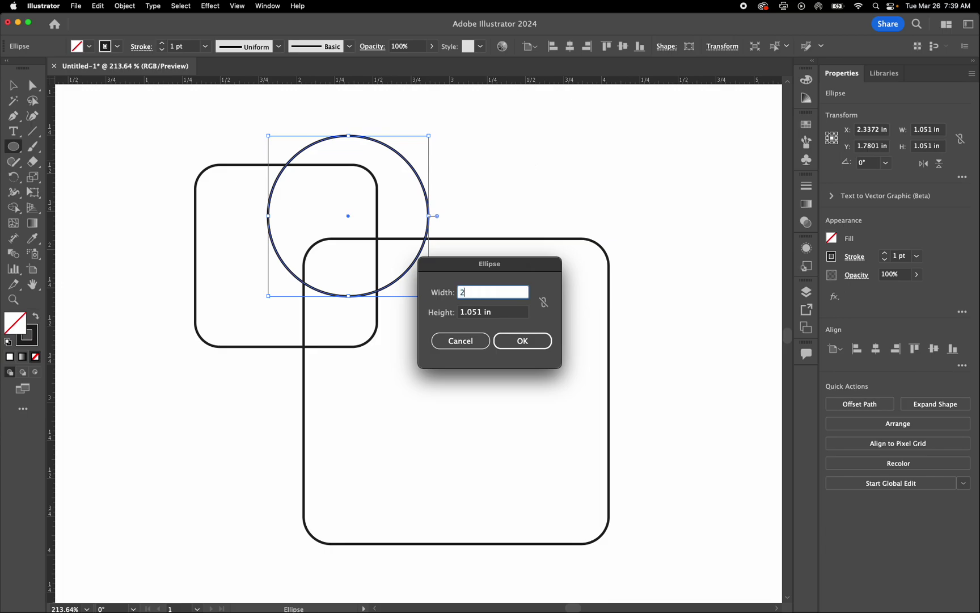
key(Tab)
text(2)
key(Return)
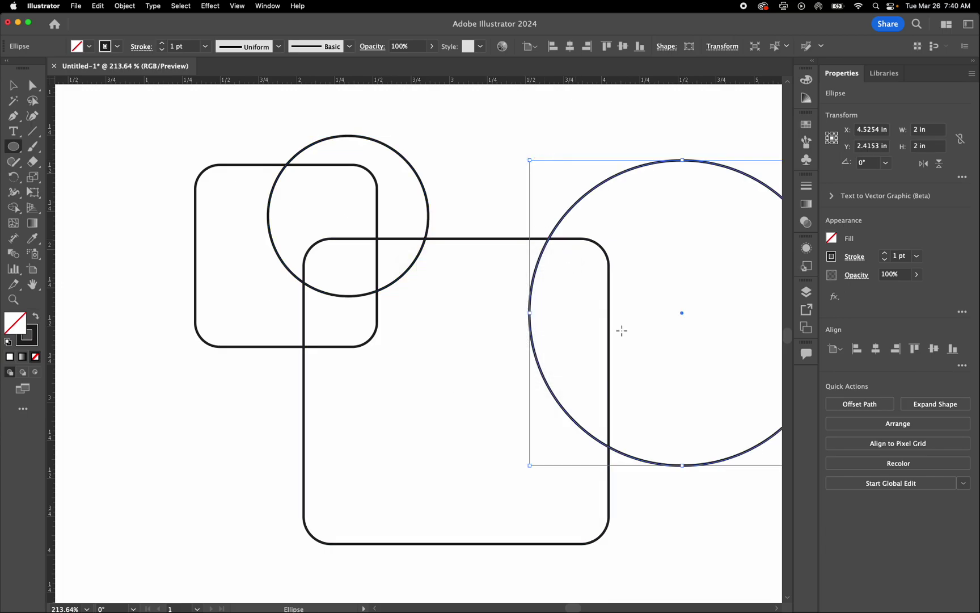
scroll(622, 331, down, 5)
scroll(623, 330, right, 3)
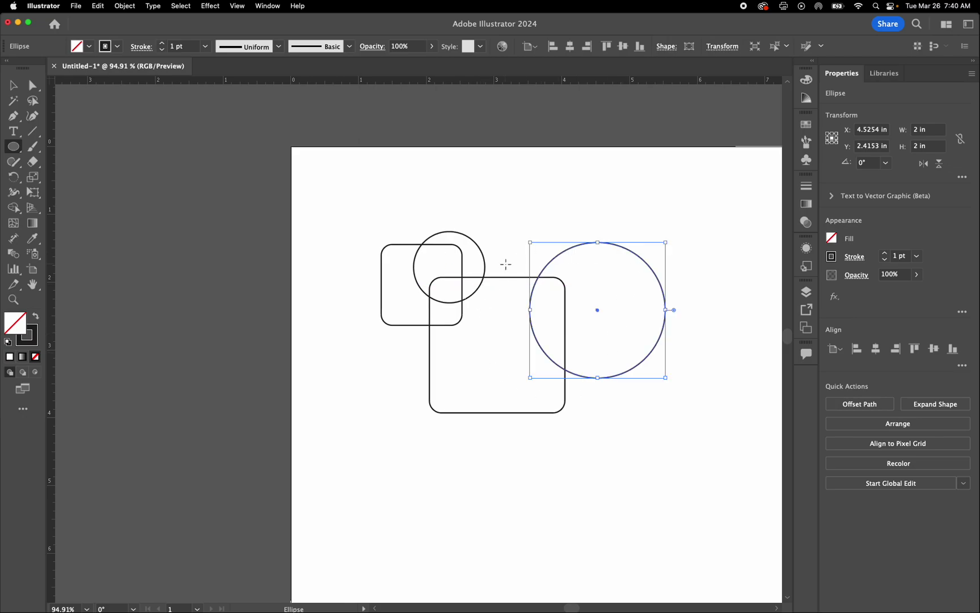
key(v)
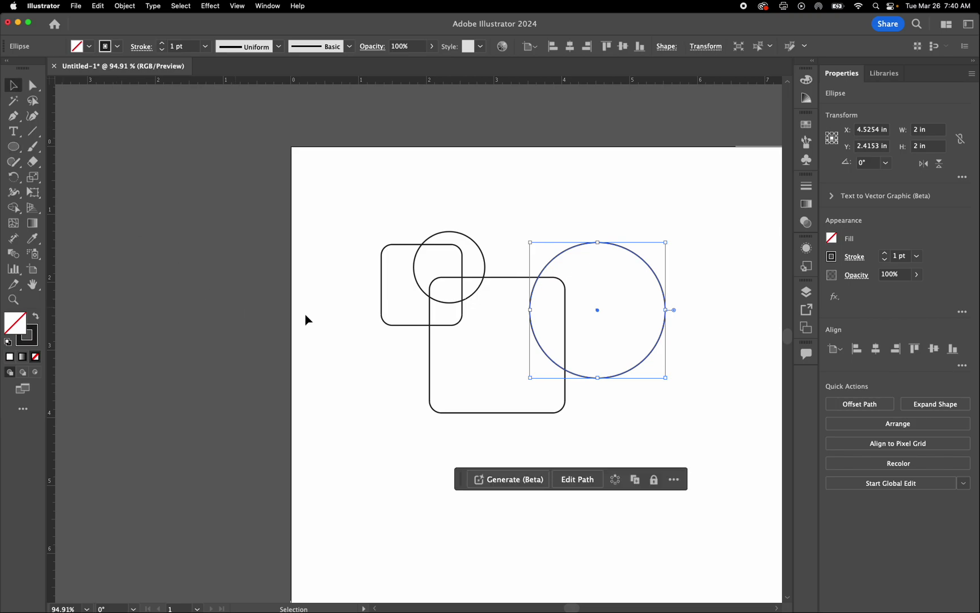
click(15, 117)
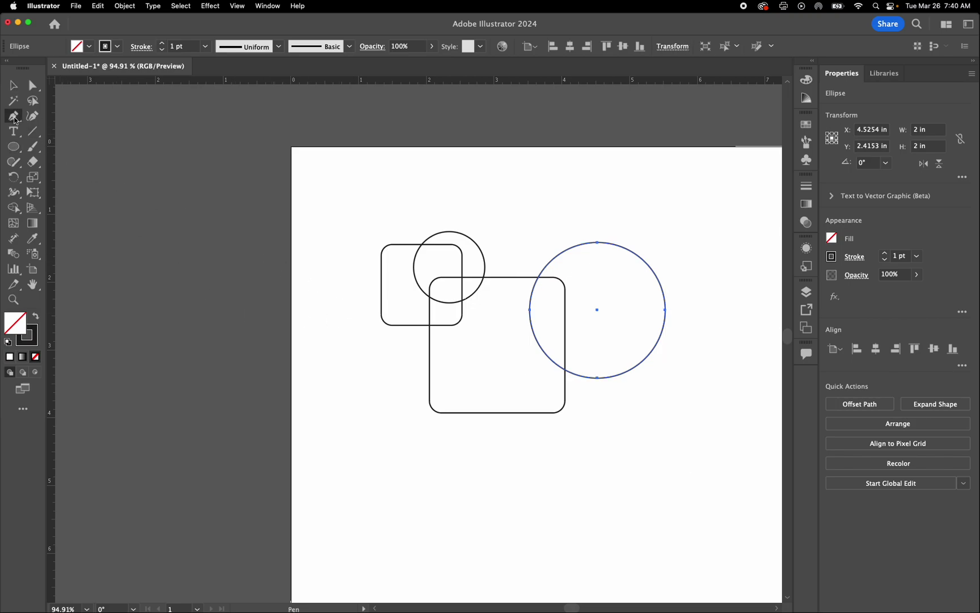
drag(16, 120, 73, 129)
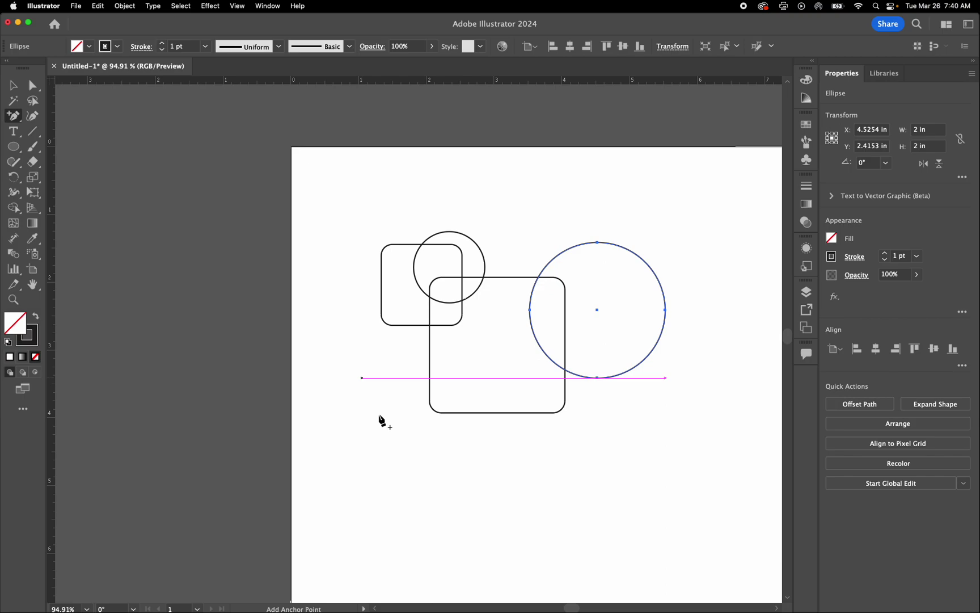
scroll(408, 379, up, 5)
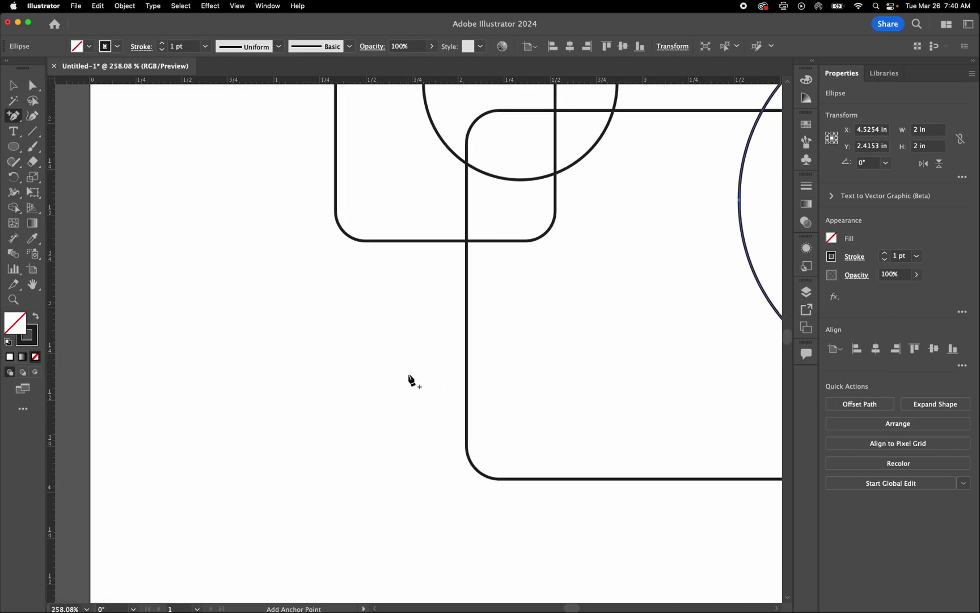
scroll(408, 379, down, 10)
scroll(408, 378, right, 2)
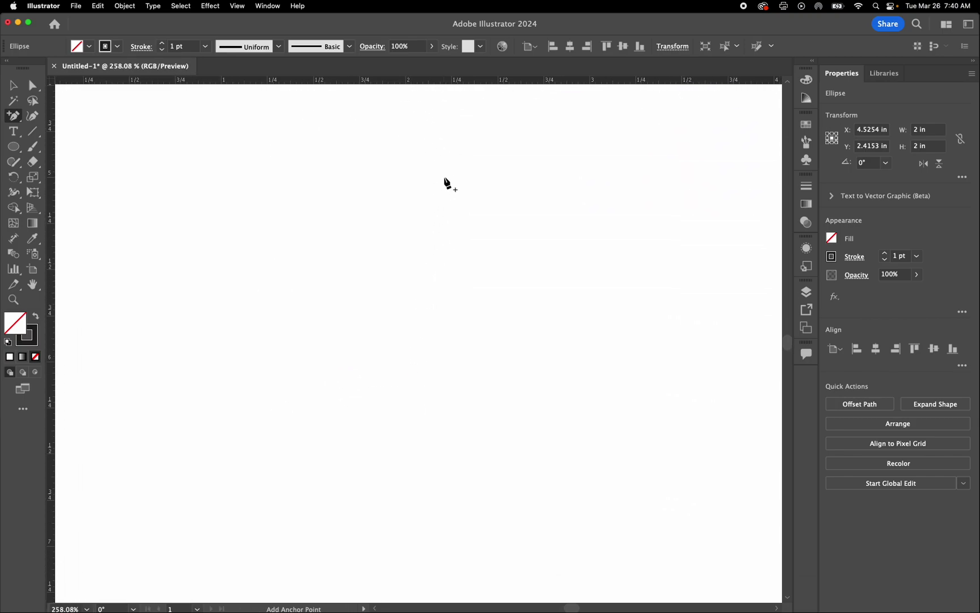
click(448, 155)
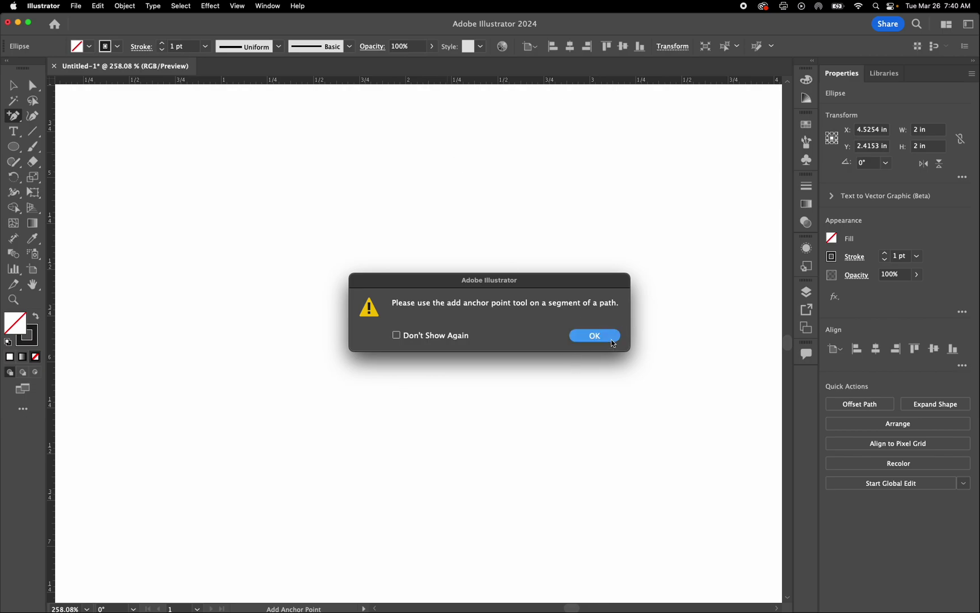
click(595, 335)
click(448, 214)
click(592, 339)
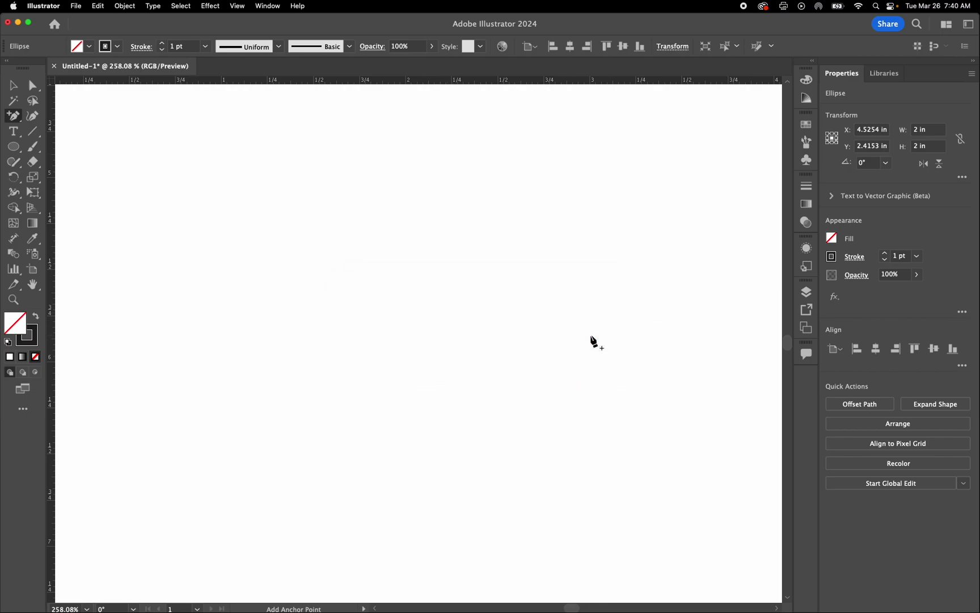
Draw a closed Pen tool shape on the empty area below the squares, with two straight sides meeting in a left point and a curved right side.
click(13, 116)
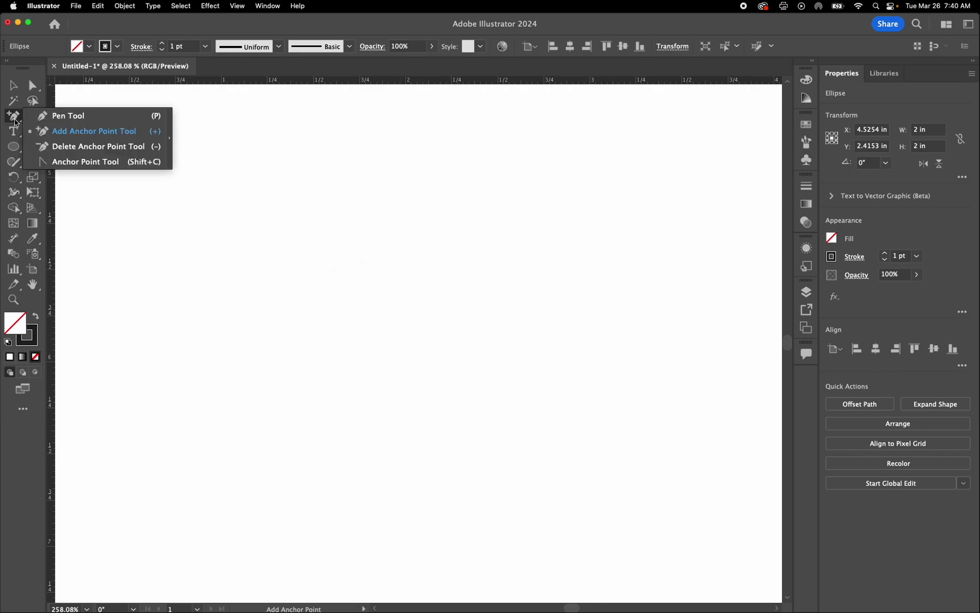
click(59, 120)
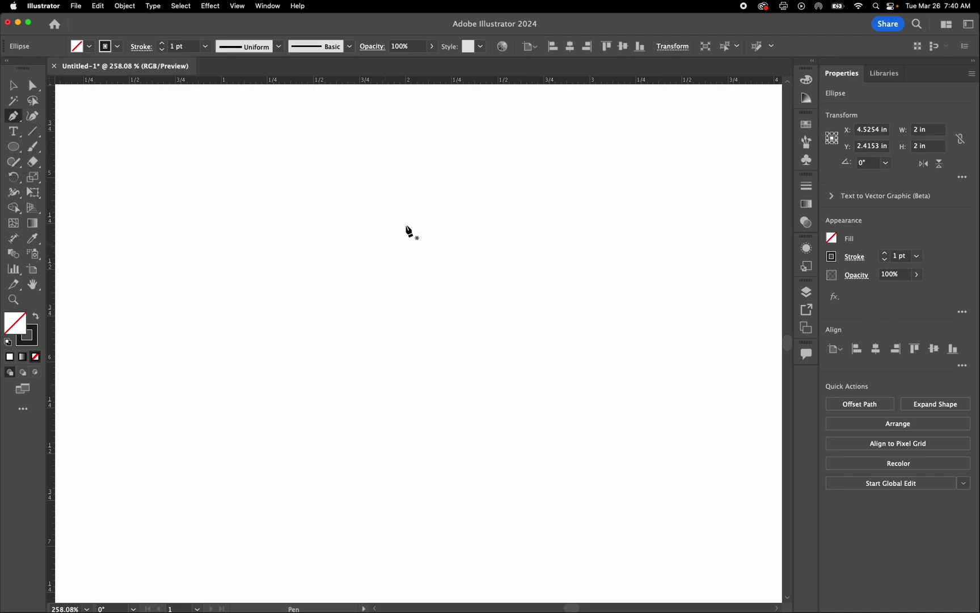
click(426, 211)
click(245, 341)
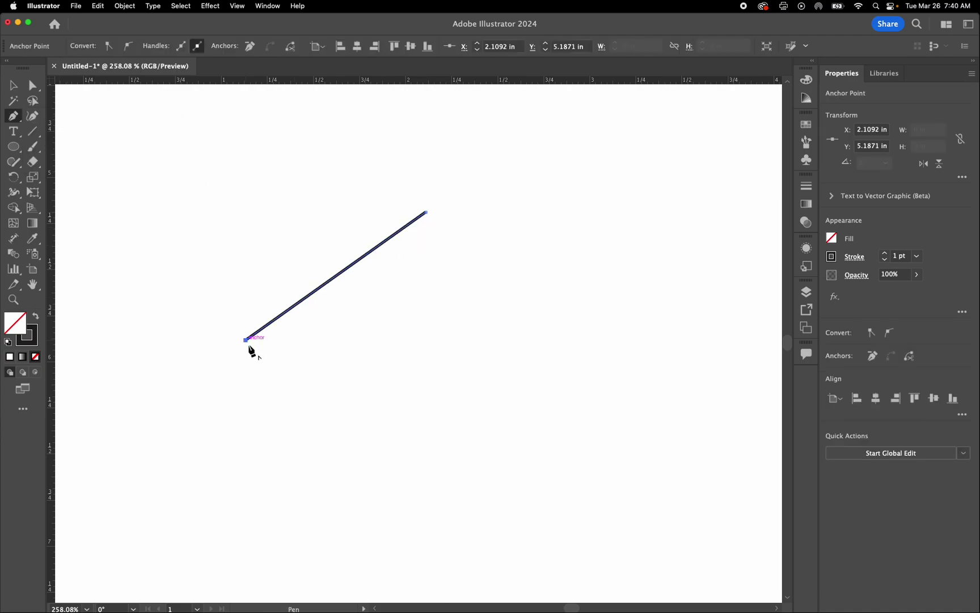
click(425, 481)
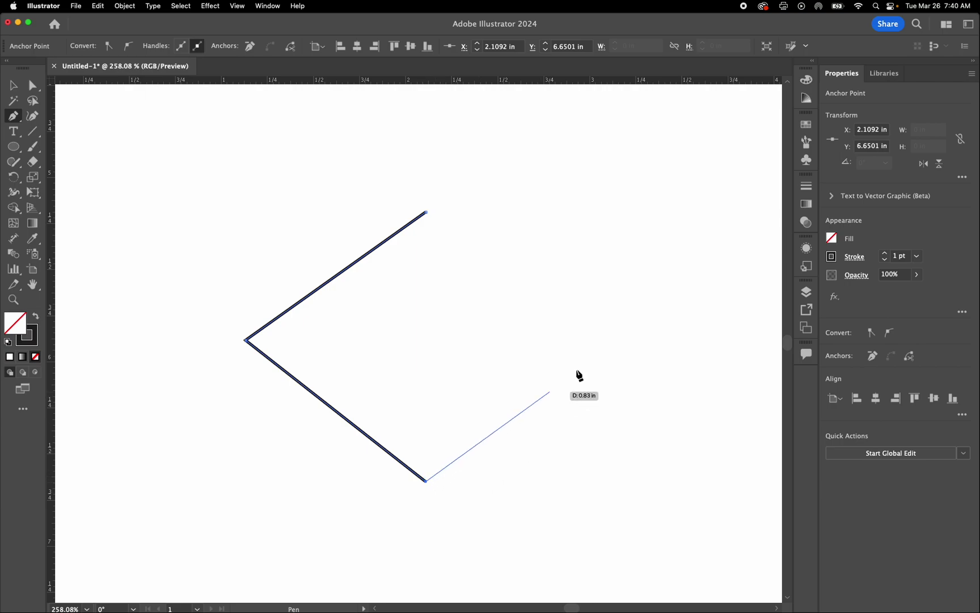
click(601, 352)
drag(600, 342, 597, 248)
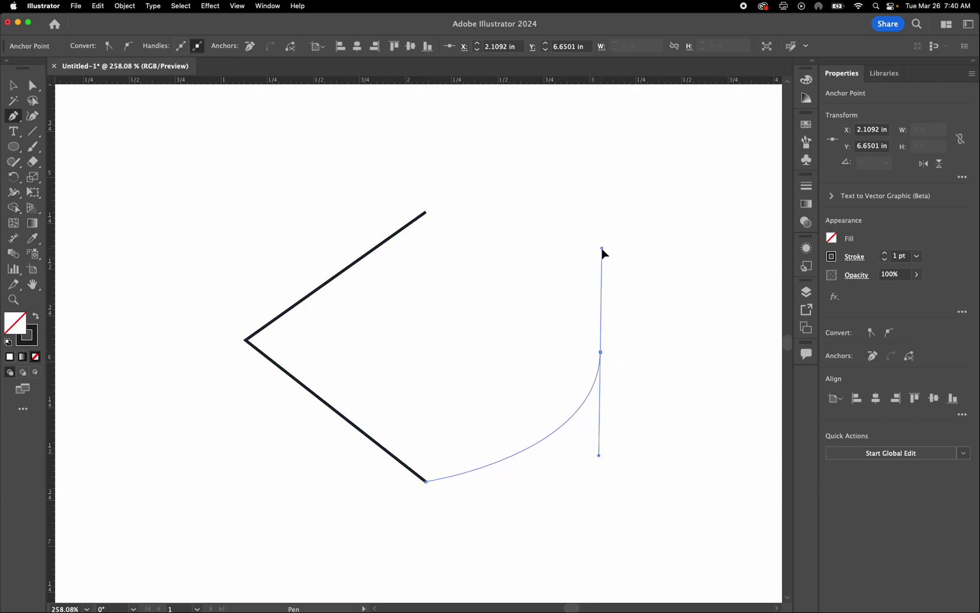
drag(603, 251, 602, 252)
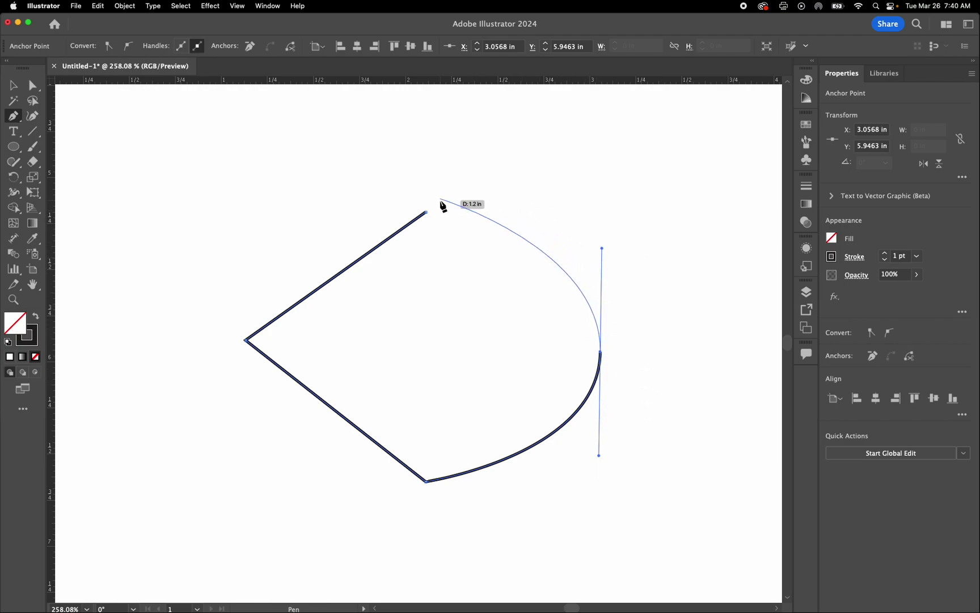
click(427, 213)
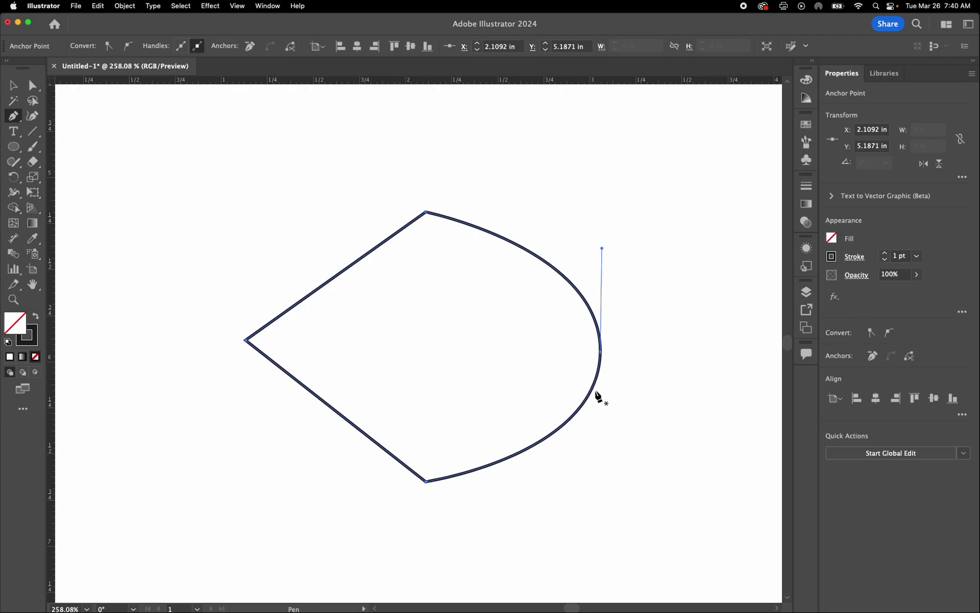
Draw a smaller closed Pen shape, about 0.85 × 0.89 in, above and right of the first, with two straight sides and a curved right side.
click(685, 133)
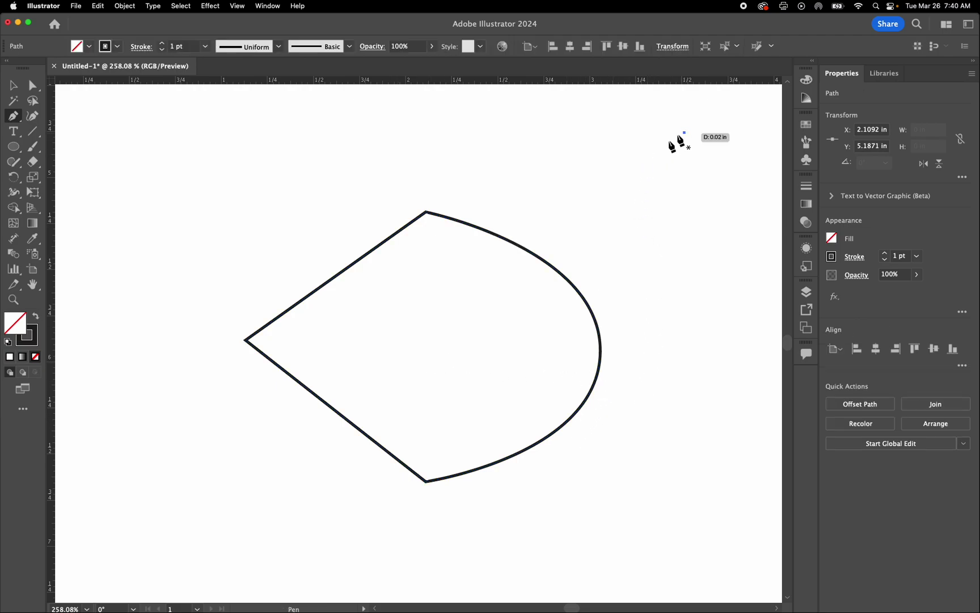
click(587, 205)
click(677, 296)
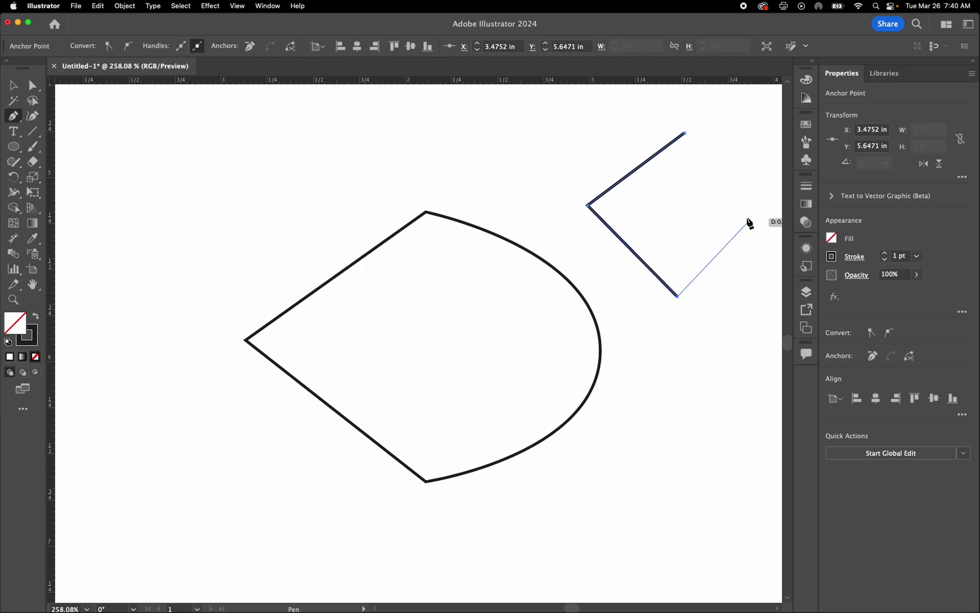
drag(744, 225, 745, 167)
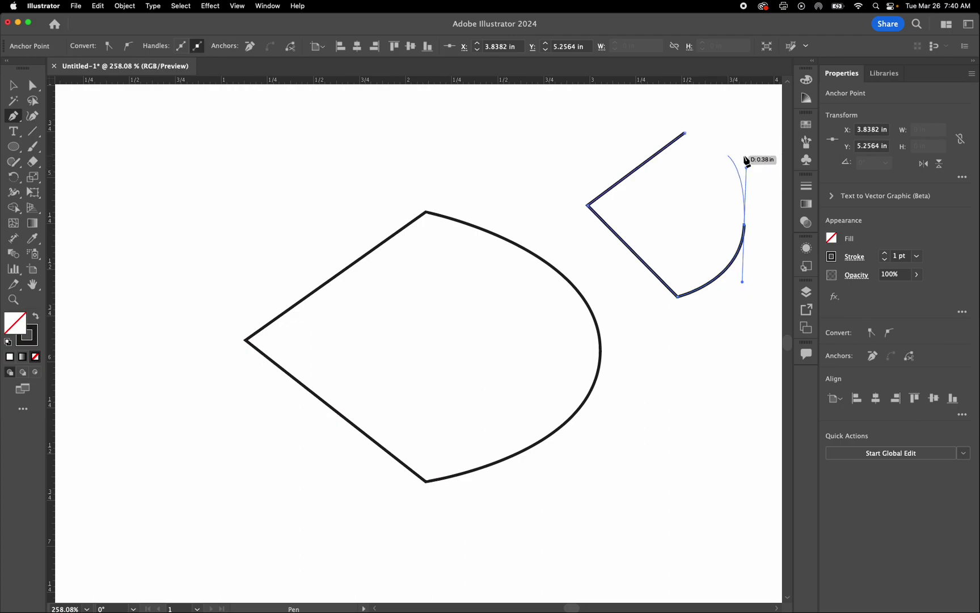
click(685, 134)
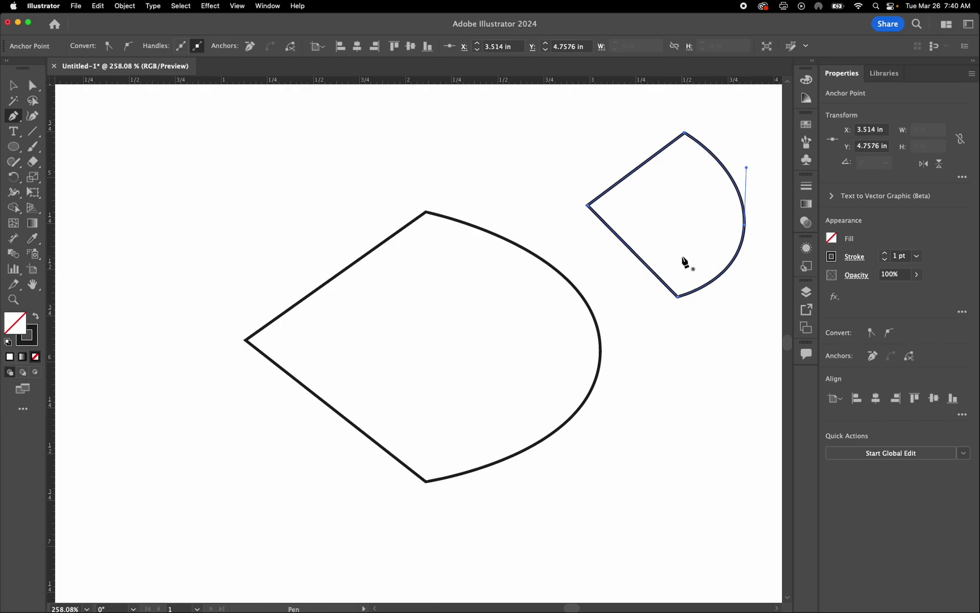
Draw a closed vase-like shape about 1.62 × 2.83 in with the Curvature tool, on the empty area beside the two Pen shapes.
scroll(682, 262, down, 3)
scroll(675, 263, right, 4)
scroll(673, 263, right, 3)
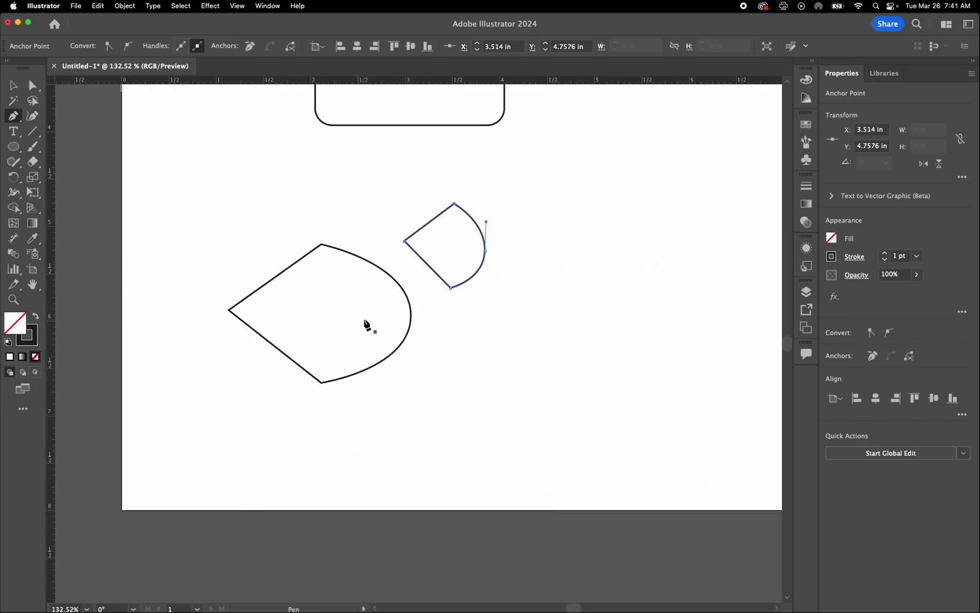
key(super)
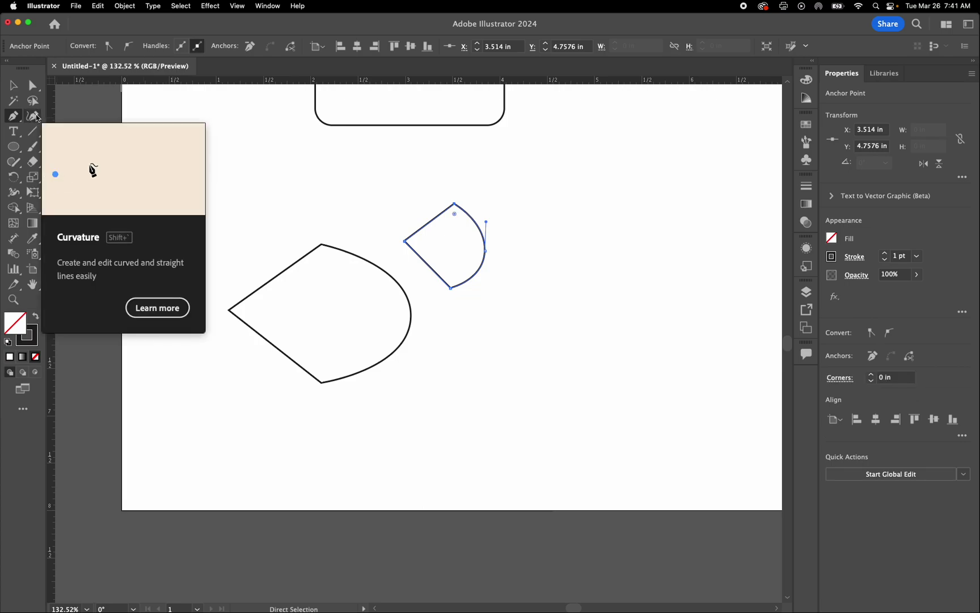
click(35, 119)
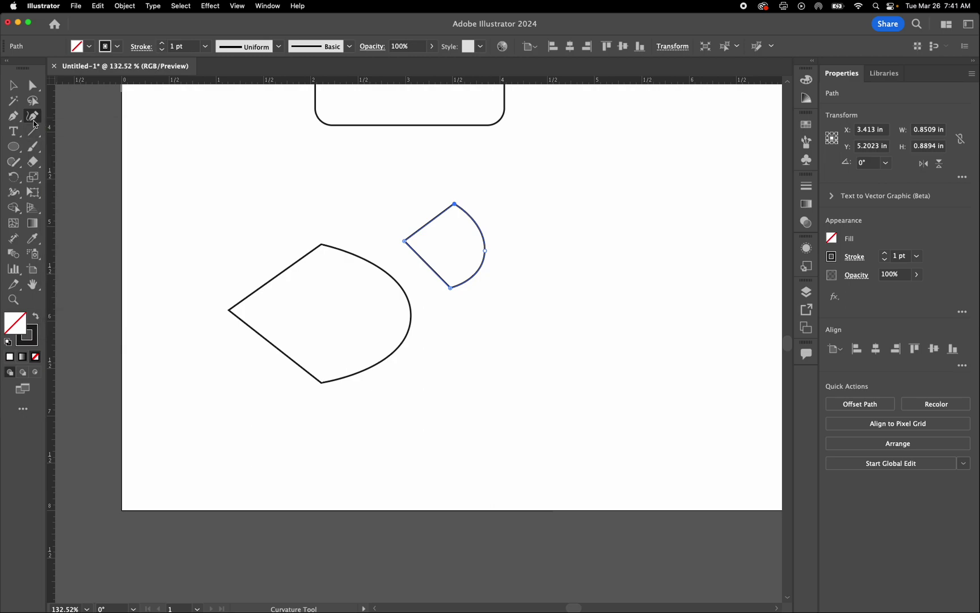
click(655, 173)
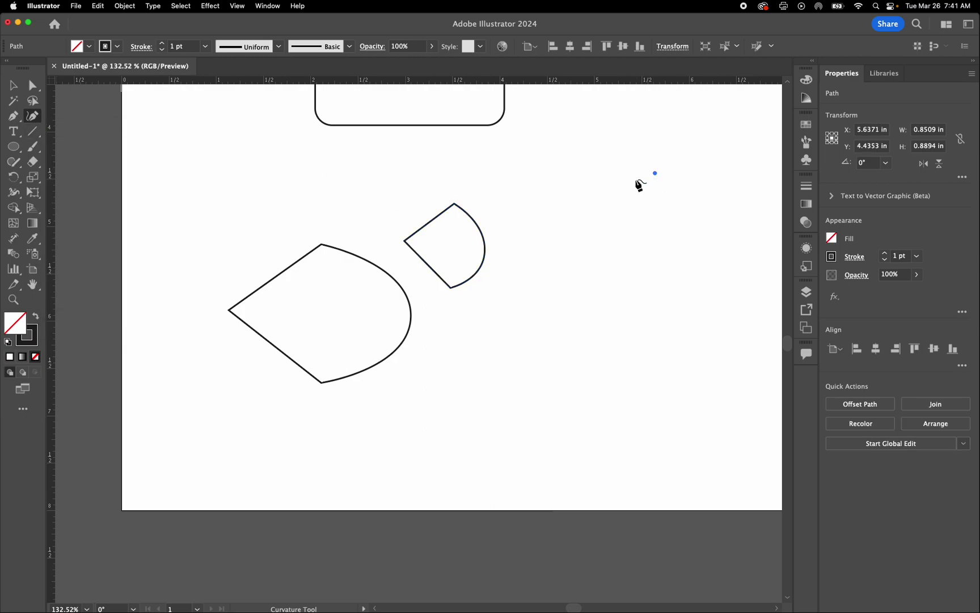
click(584, 203)
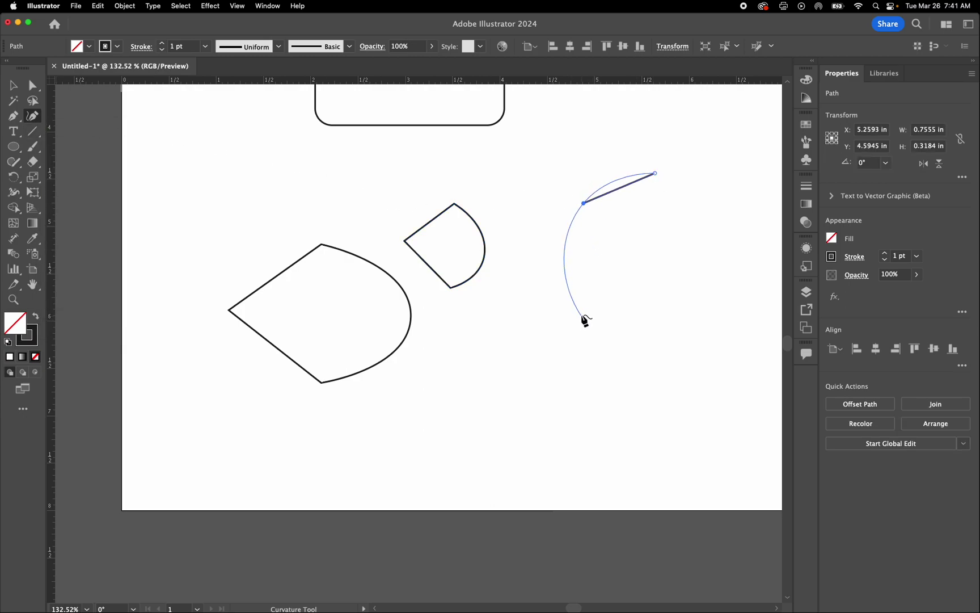
click(615, 295)
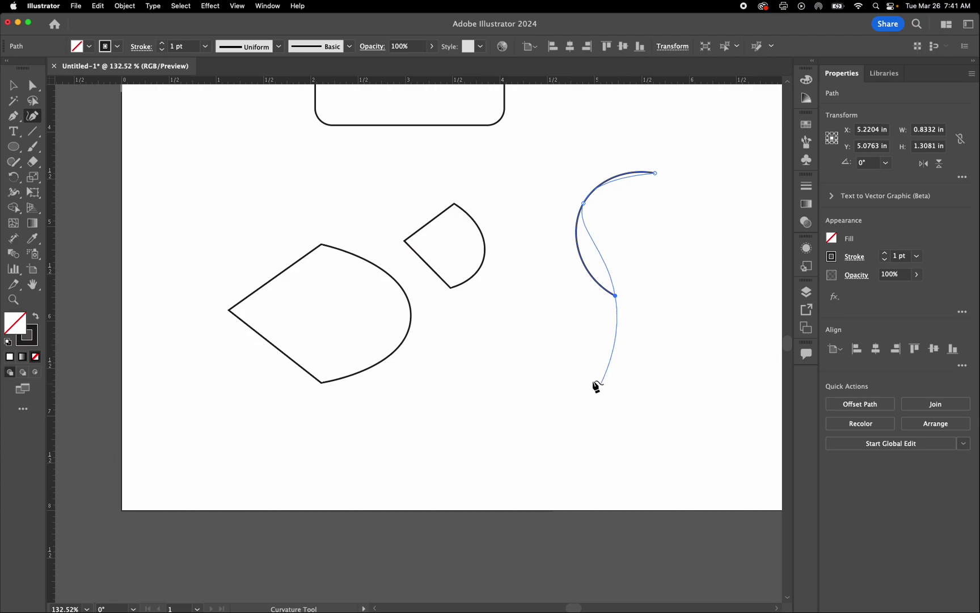
click(578, 369)
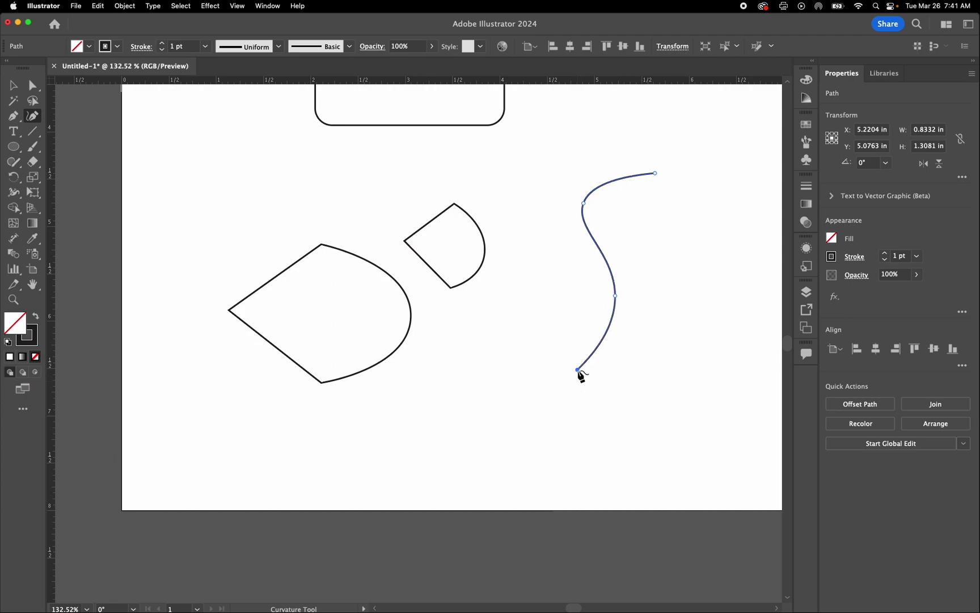
click(625, 438)
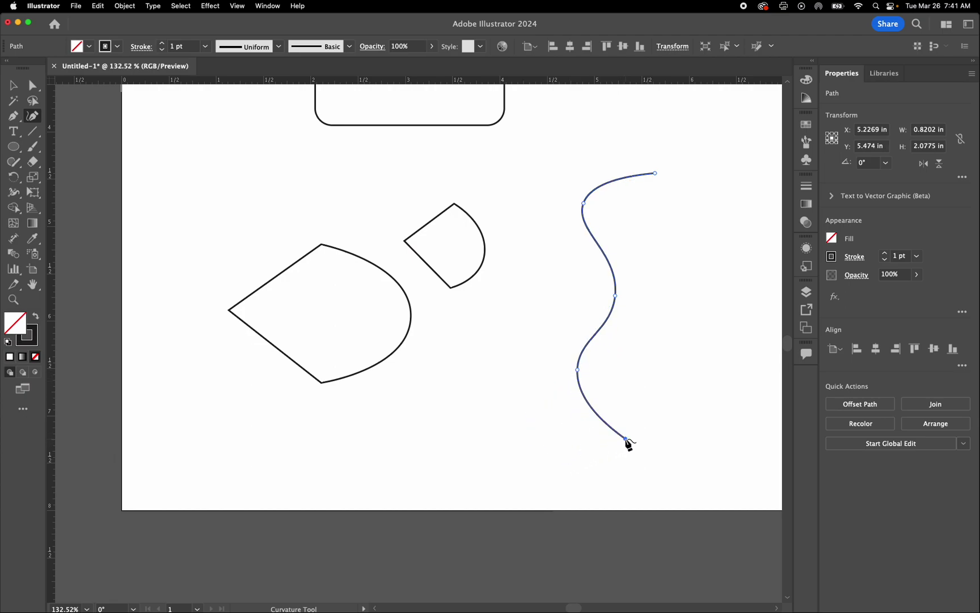
click(730, 339)
click(686, 249)
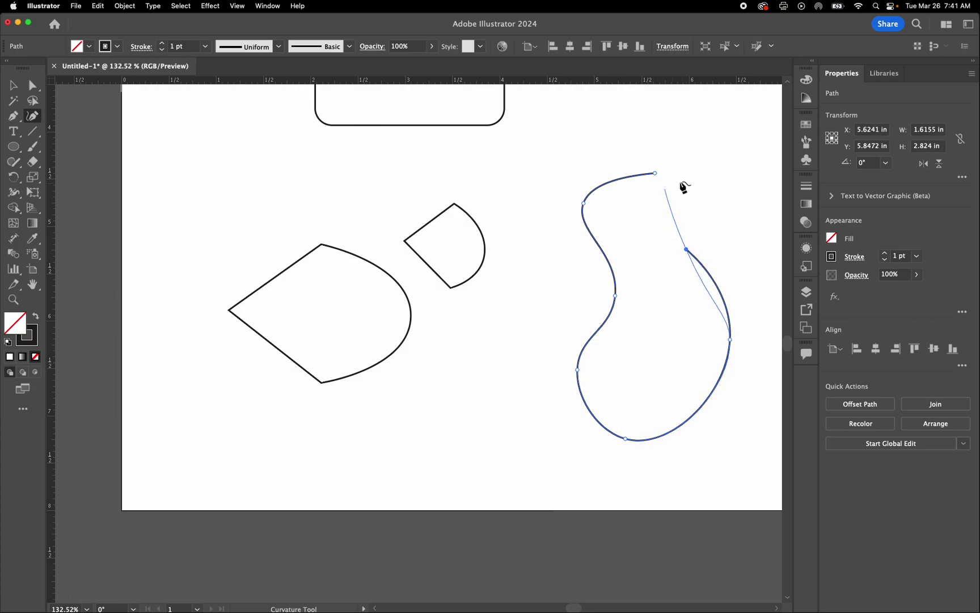
click(718, 205)
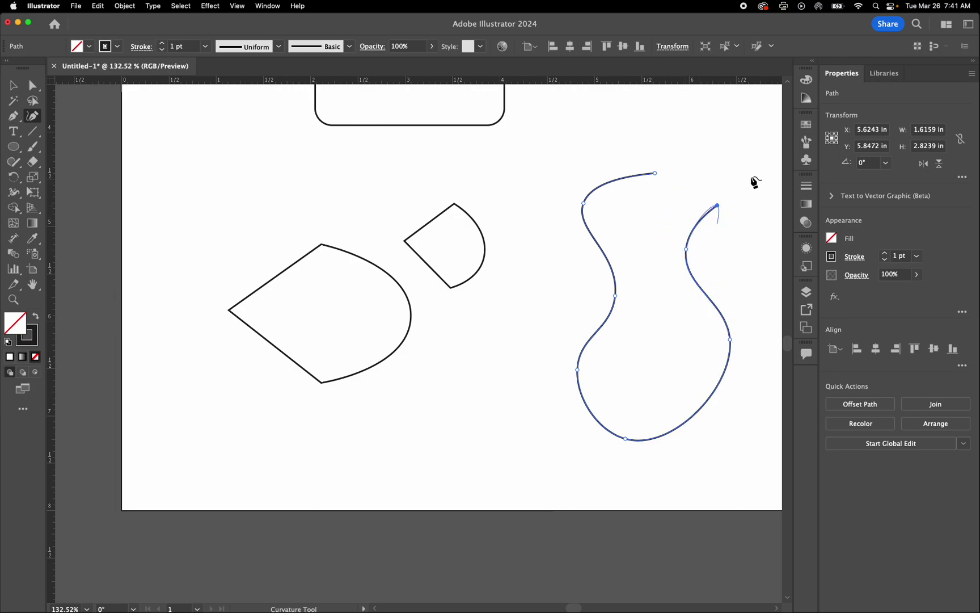
click(655, 173)
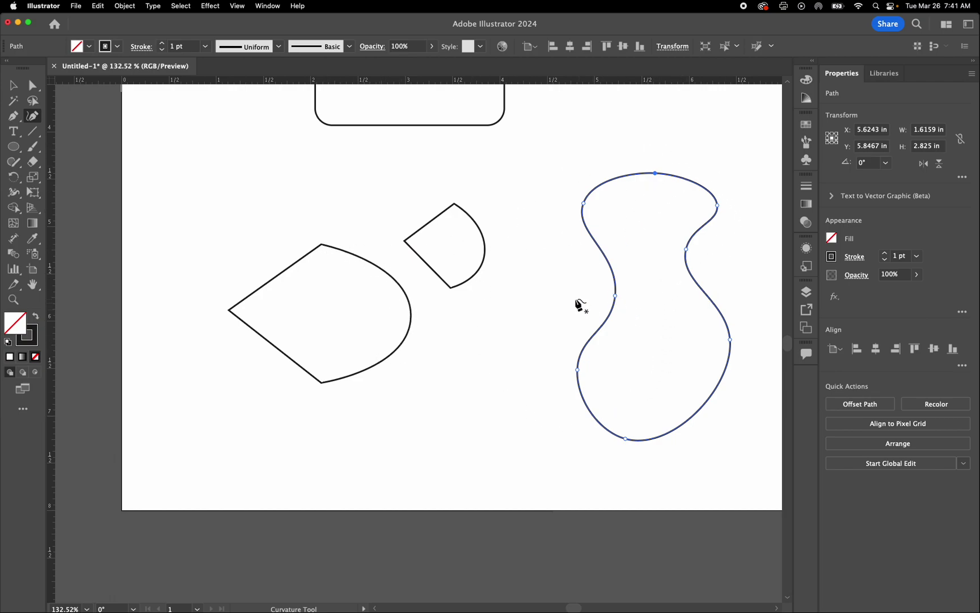
Resize the larger Pen shape with the Selection tool to about 1.83 in wide and 1.58 in high.
scroll(626, 234, right, 5)
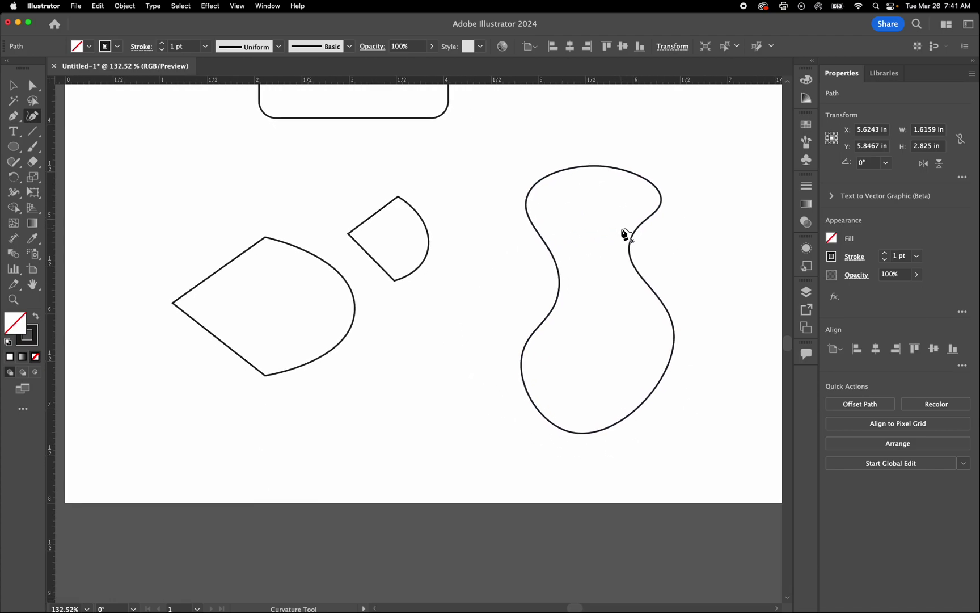
scroll(626, 234, up, 2)
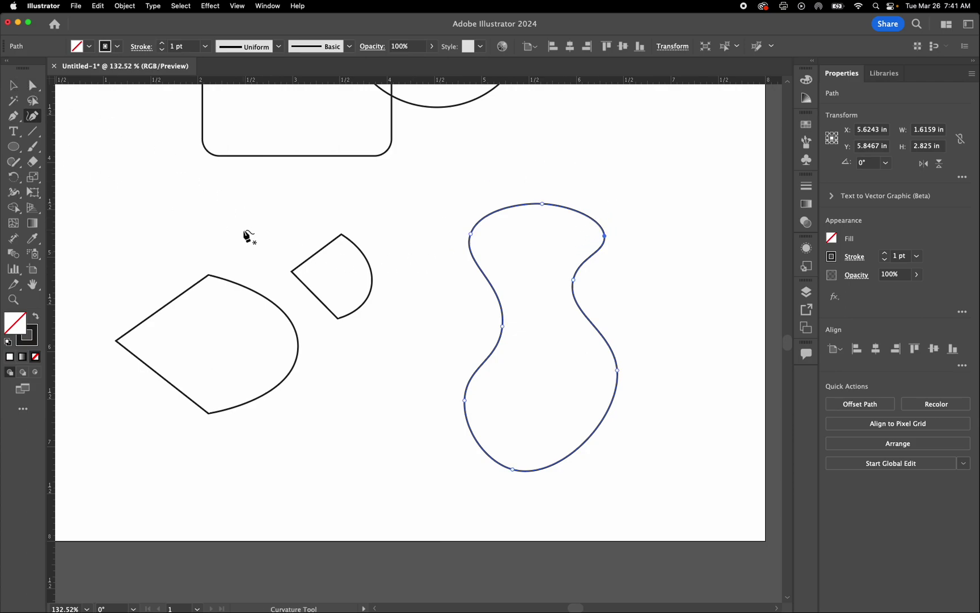
click(13, 85)
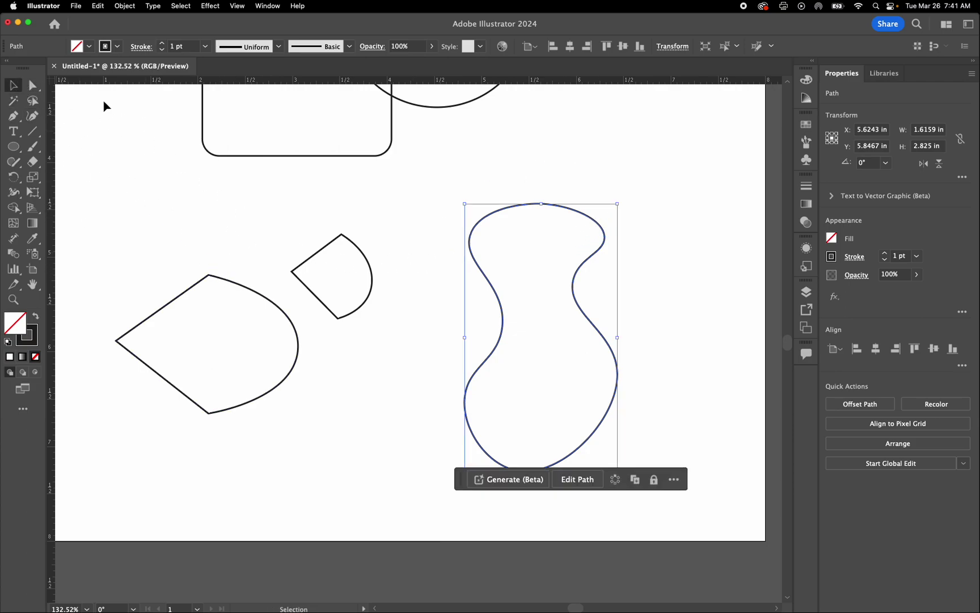
click(211, 276)
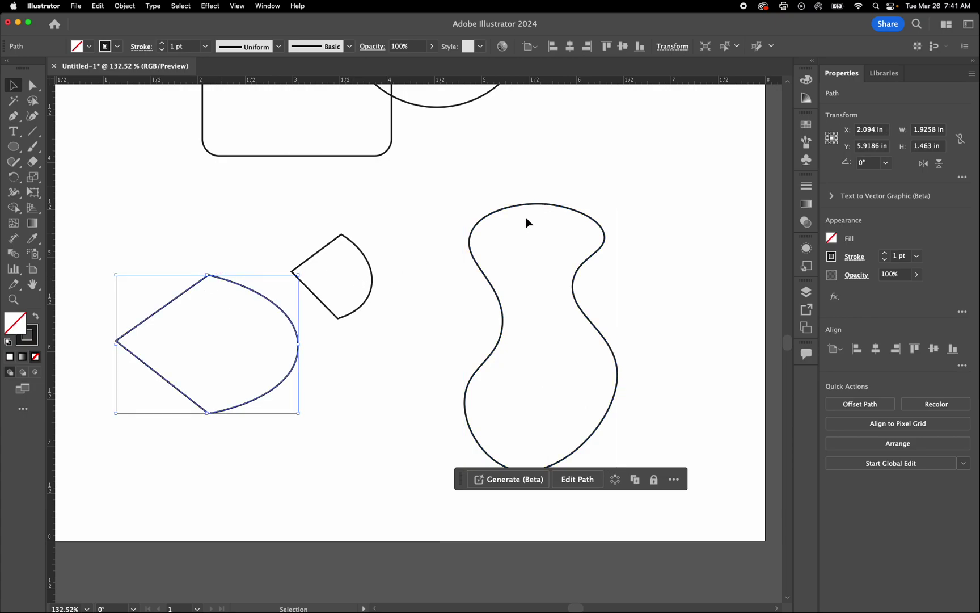
mouse_move(299, 275)
mouse_down()
mouse_move(297, 246)
mouse_move(289, 265)
mouse_up()
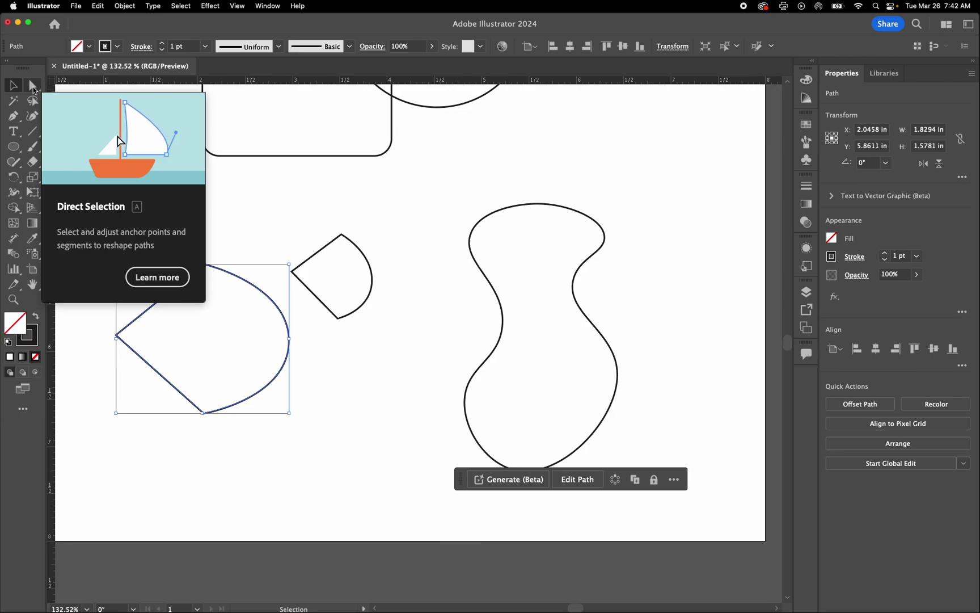
Reshape the left waist of the vase-like shape with Direct Selection, moving its anchor point slightly inward and adjusting its direction handle.
click(33, 89)
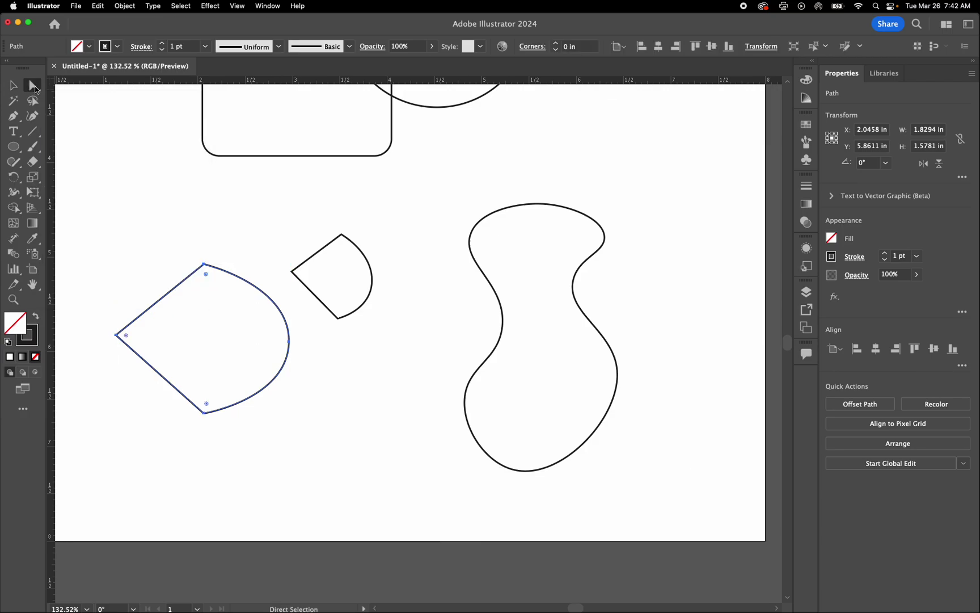
click(473, 228)
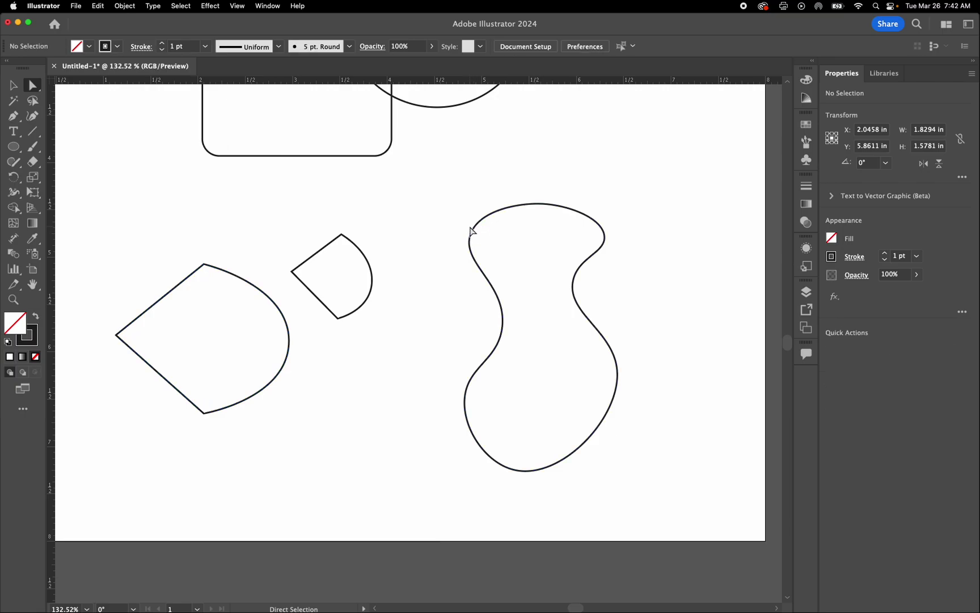
drag(455, 199, 506, 262)
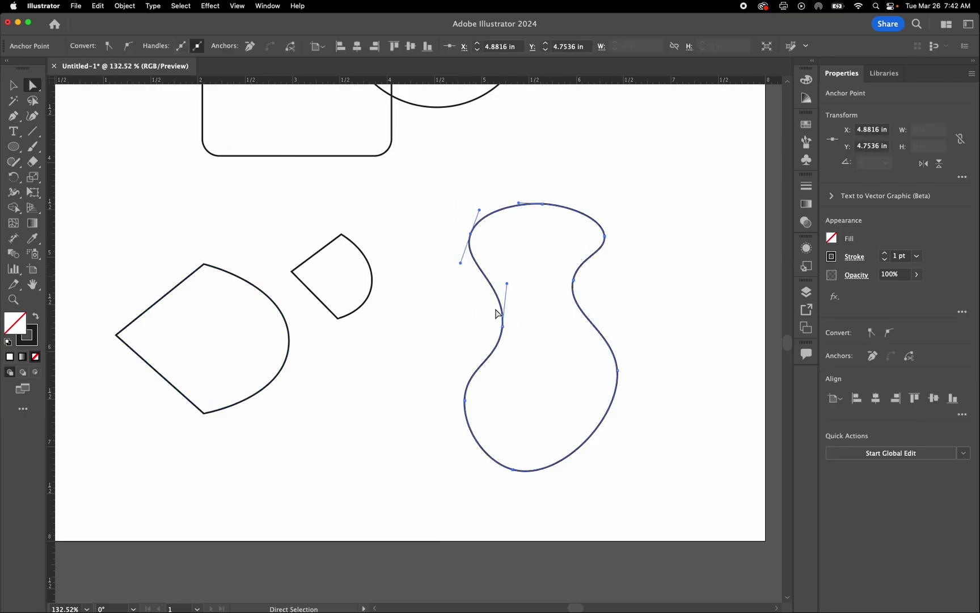
scroll(510, 333, up, 5)
click(496, 327)
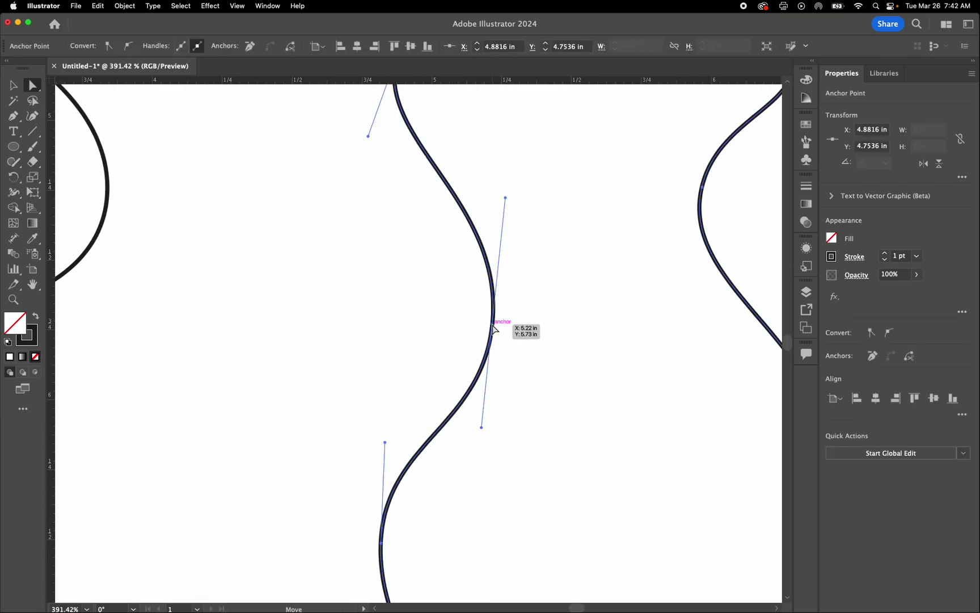
drag(507, 202, 479, 182)
mouse_move(485, 326)
mouse_down()
mouse_move(468, 329)
mouse_move(507, 324)
mouse_move(437, 321)
mouse_move(485, 329)
mouse_move(475, 322)
mouse_up()
scroll(475, 322, down, 5)
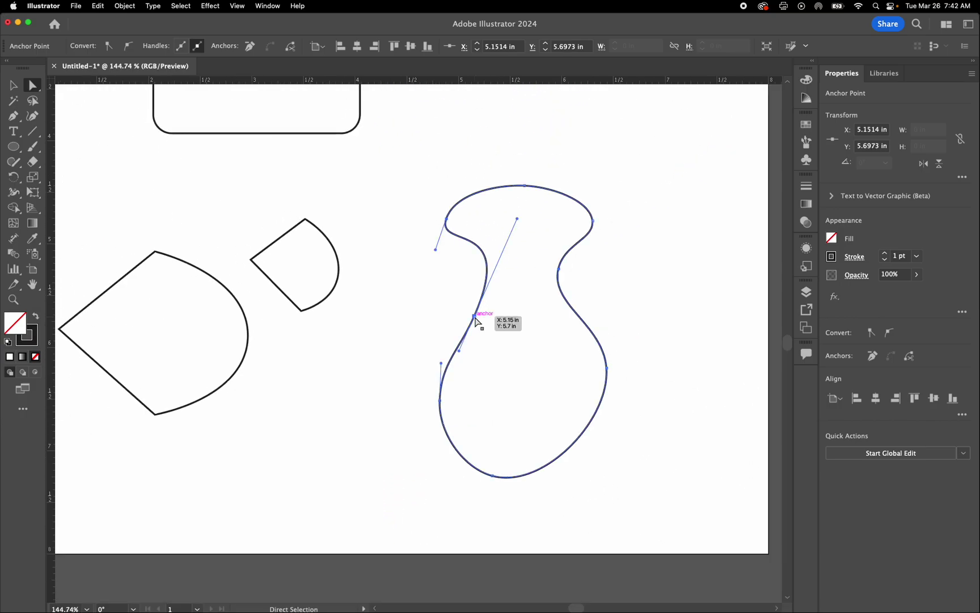
Move the left corner point of the small Pen shape up and outward, making the shape about 0.97 in wide.
click(335, 290)
mouse_move(251, 263)
mouse_down()
mouse_move(219, 254)
mouse_move(204, 232)
mouse_move(269, 273)
mouse_move(242, 250)
mouse_up()
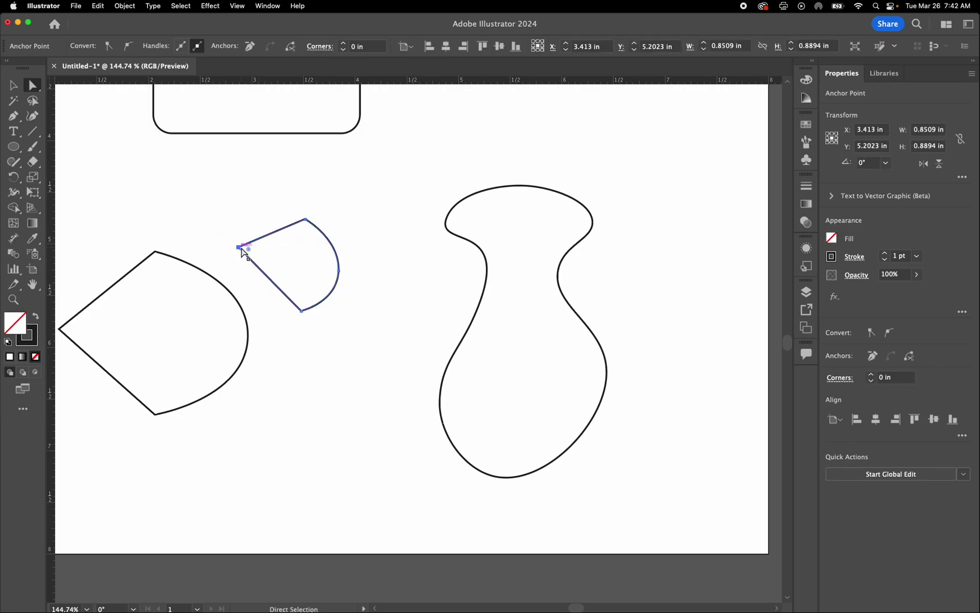
click(302, 311)
click(336, 271)
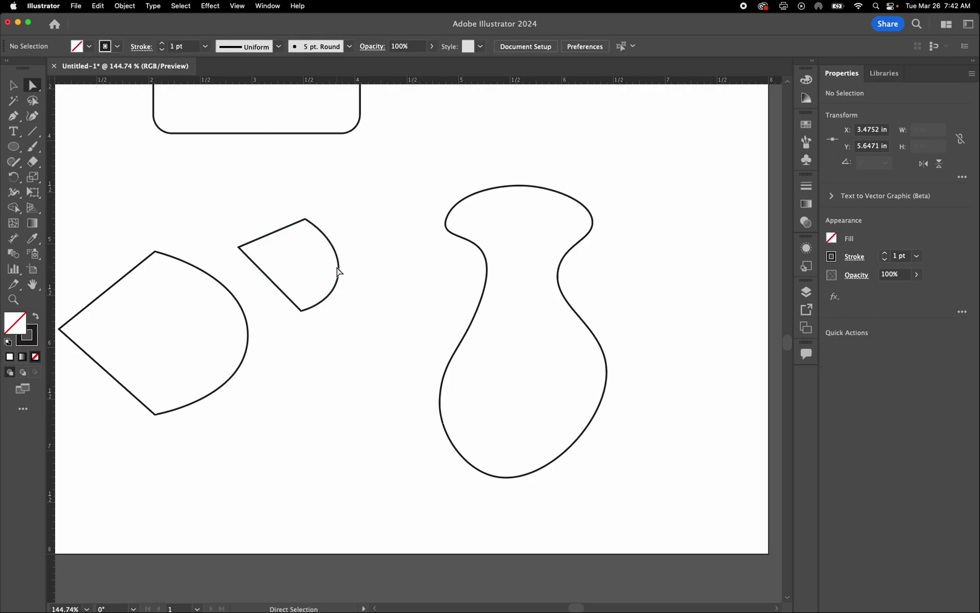
Adjust both direction handles of the anchor point on the small Pen shape's curved right side.
click(339, 271)
mouse_move(340, 239)
mouse_down()
mouse_move(350, 236)
mouse_move(337, 223)
mouse_up()
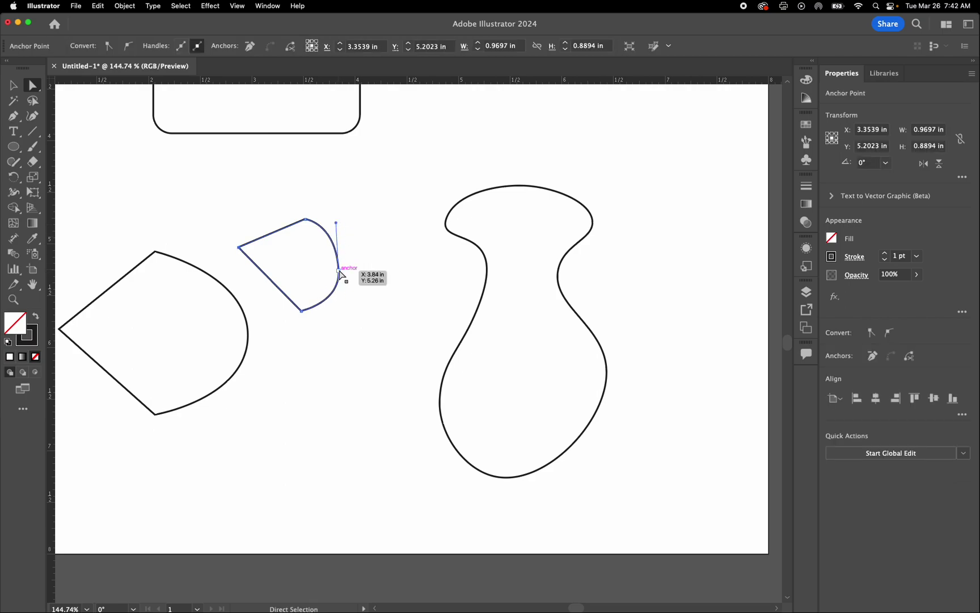
click(339, 272)
mouse_move(340, 304)
mouse_down()
mouse_move(339, 422)
mouse_move(343, 278)
mouse_move(350, 416)
mouse_move(333, 357)
mouse_move(342, 301)
mouse_up()
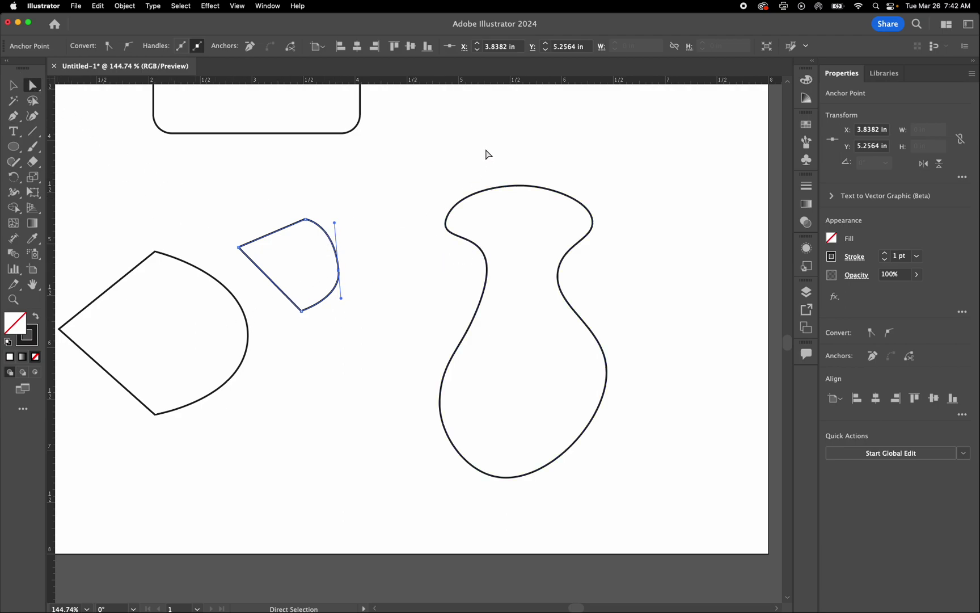
Move the vase-like shape up by about 0.46 in and rotate it slightly clockwise.
click(525, 185)
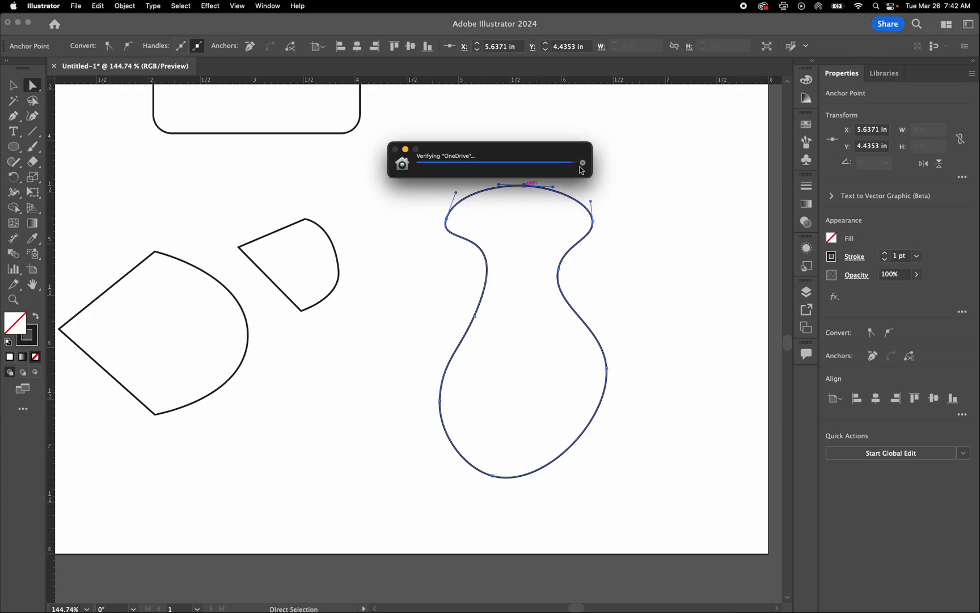
click(588, 164)
click(14, 86)
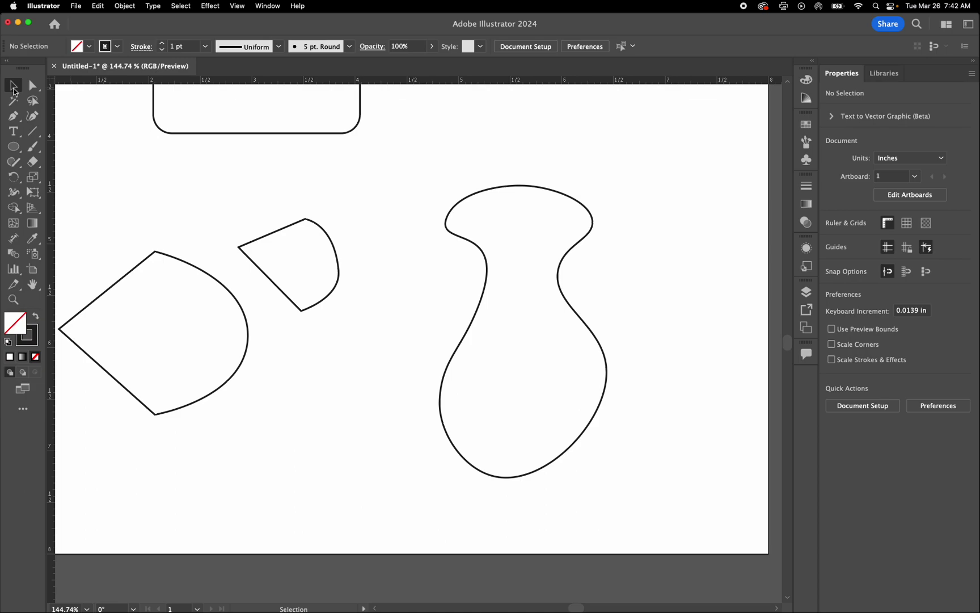
click(458, 227)
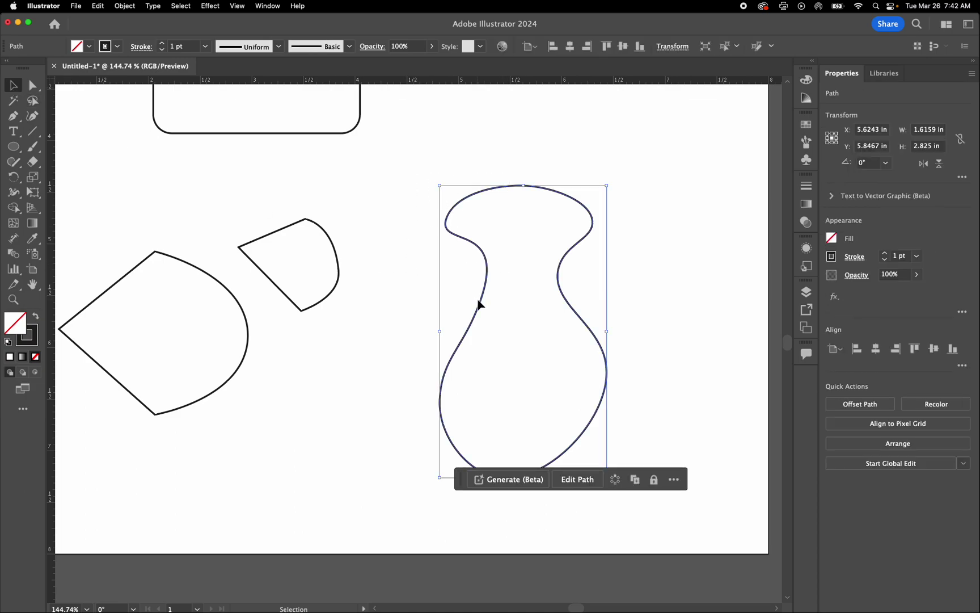
drag(480, 305, 480, 260)
scroll(480, 260, down, 1)
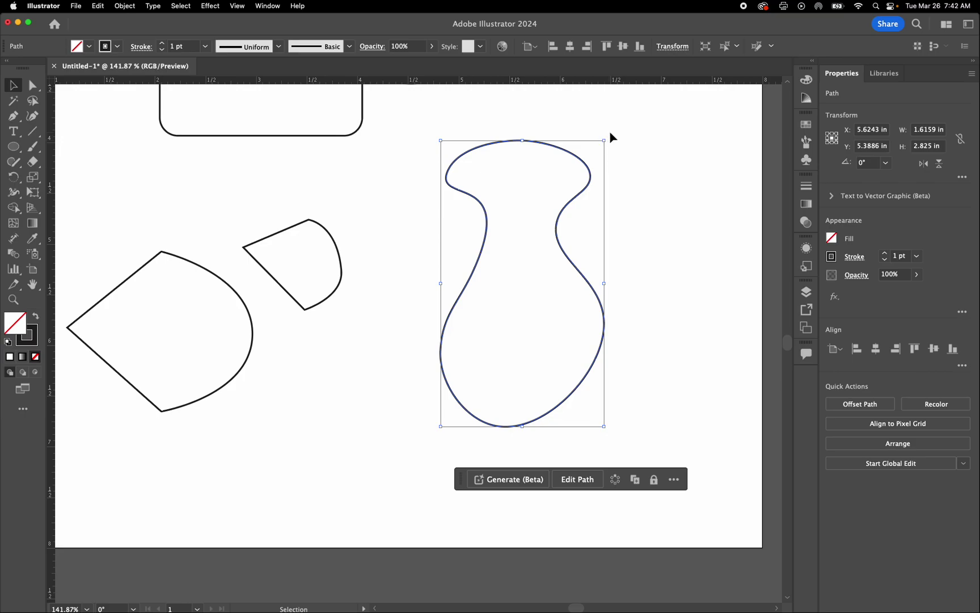
drag(610, 135, 630, 133)
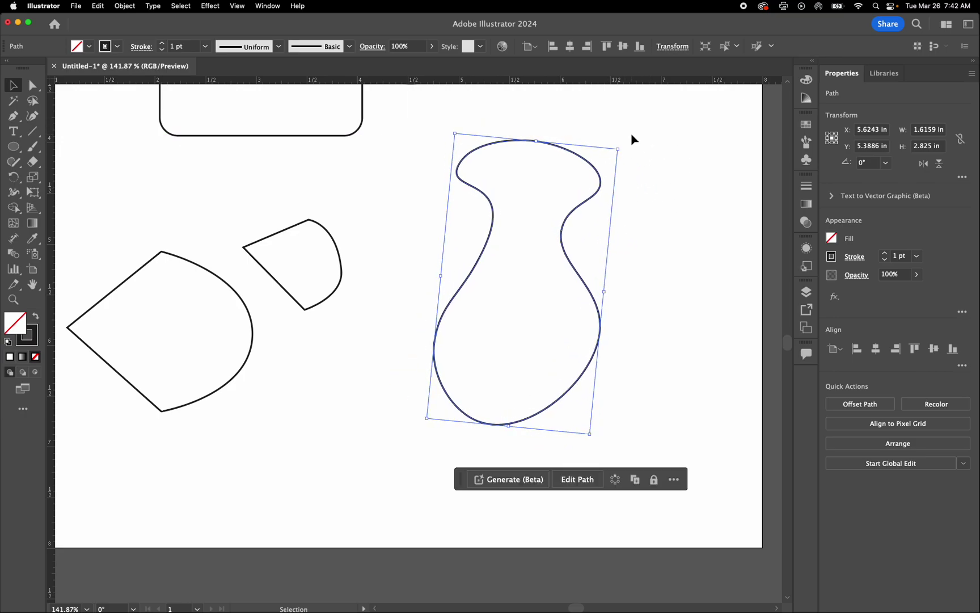
Tilt the vase-like shape further and move it and both Pen shapes so that they overlap the larger rounded square.
scroll(375, 268, down, 8)
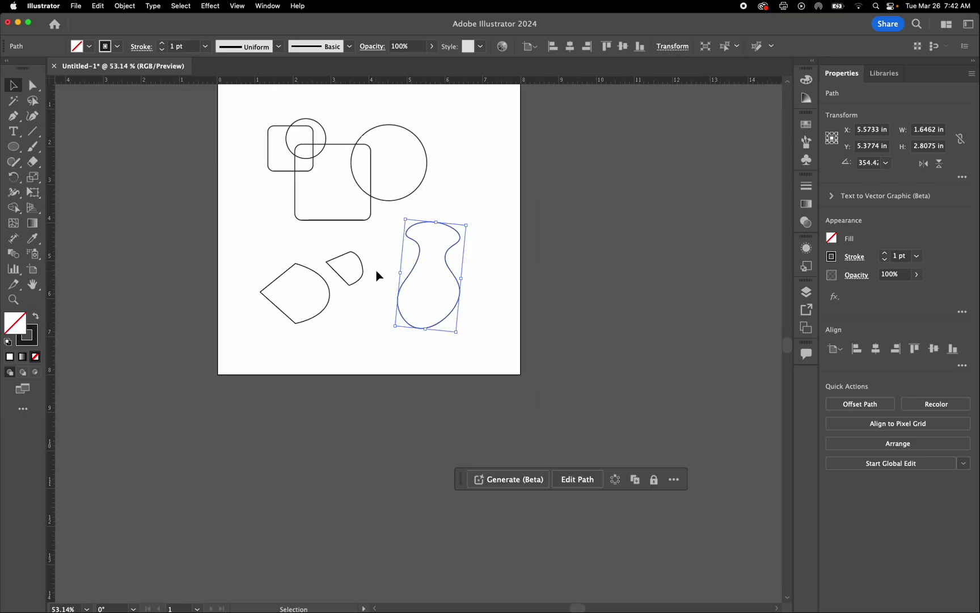
click(502, 194)
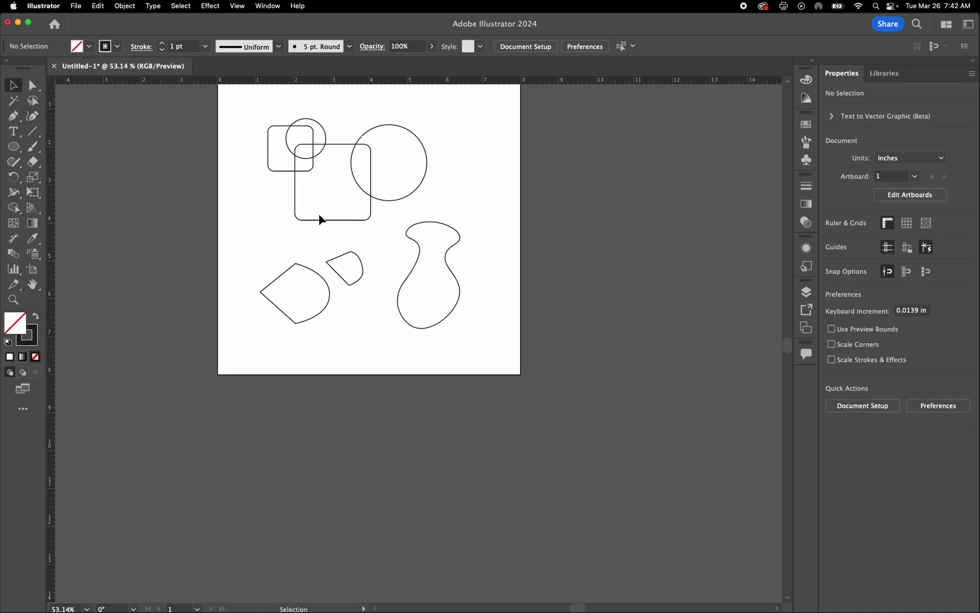
drag(448, 229, 373, 177)
drag(356, 288, 327, 236)
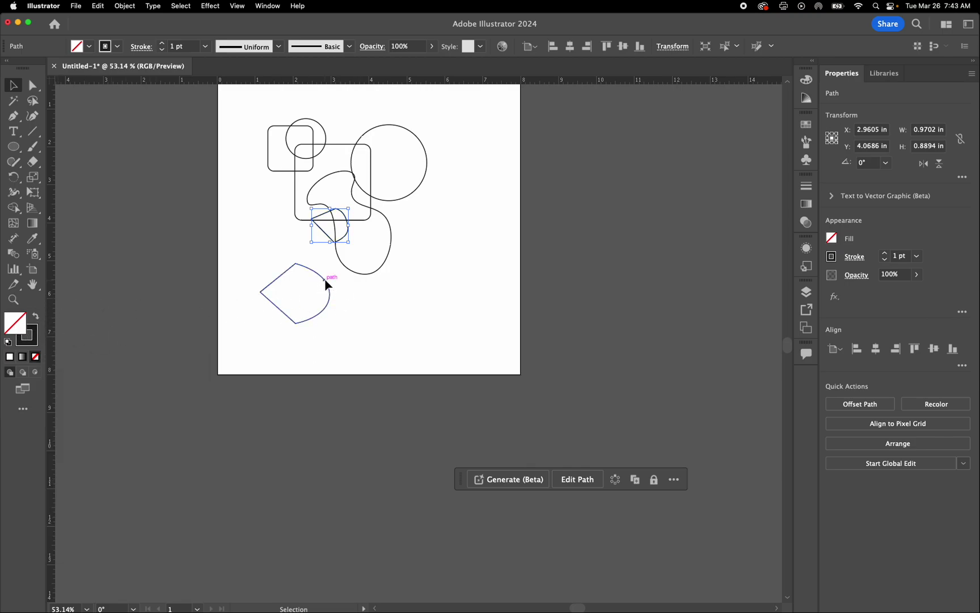
drag(328, 284, 295, 241)
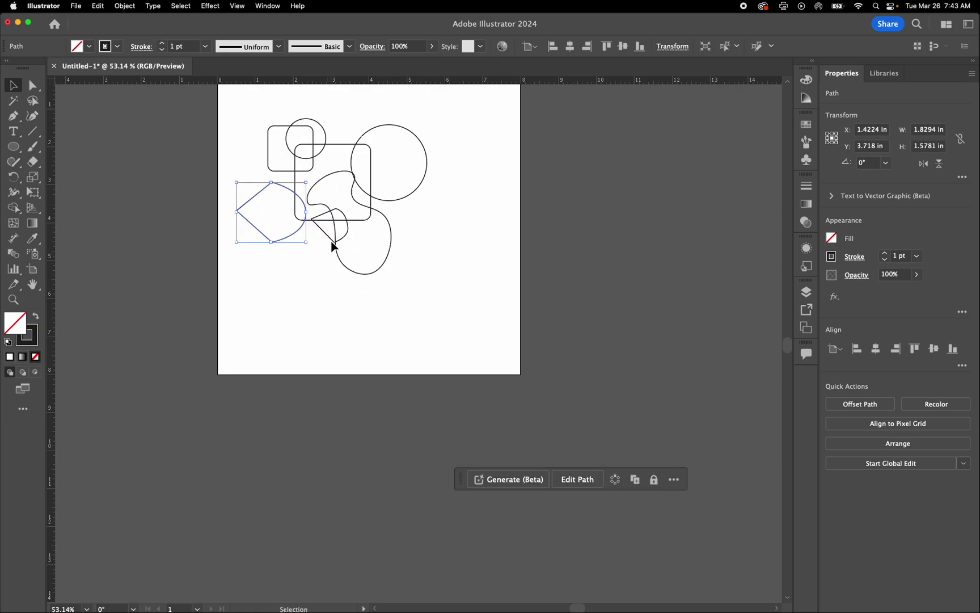
scroll(350, 222, up, 5)
scroll(350, 222, up, 5)
scroll(350, 223, left, 2)
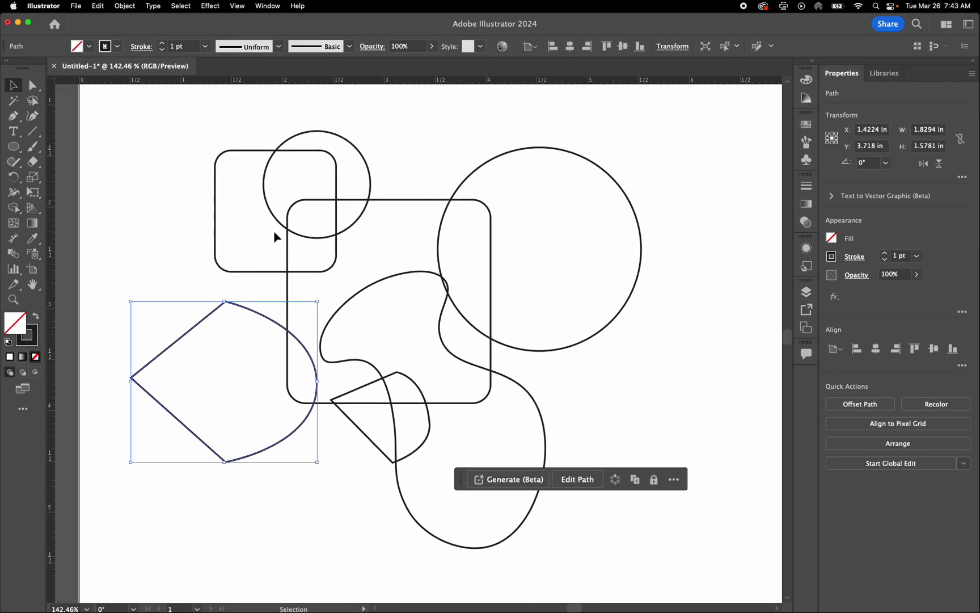
Apply the default fill and stroke to the large Pen shape and set its fill back to None.
key(d)
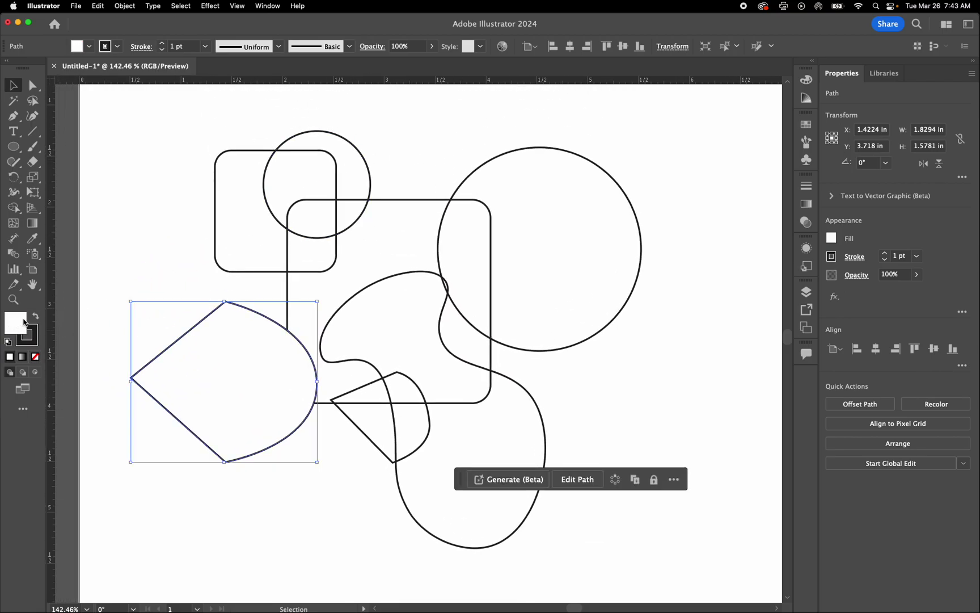
click(36, 357)
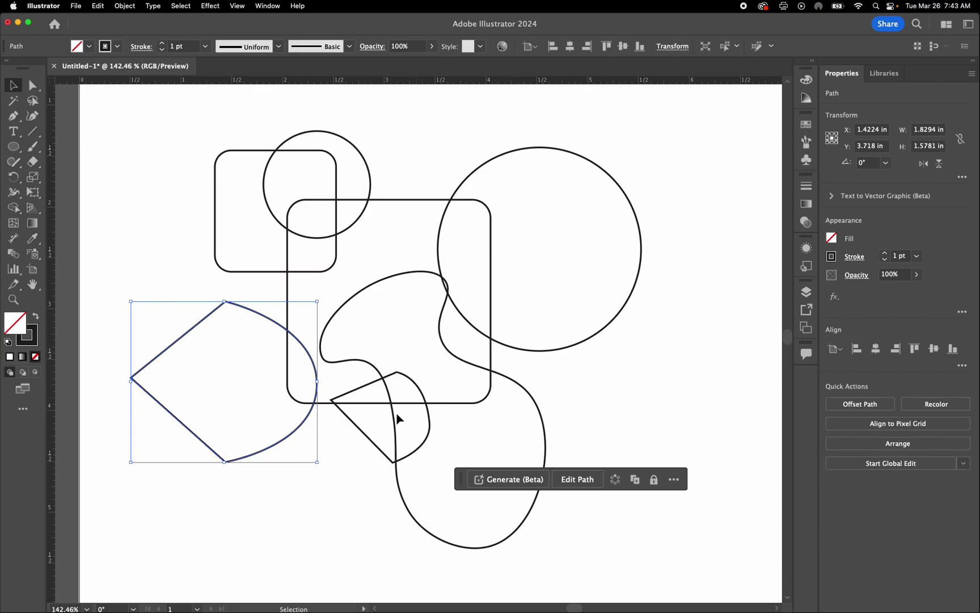
drag(460, 480, 543, 478)
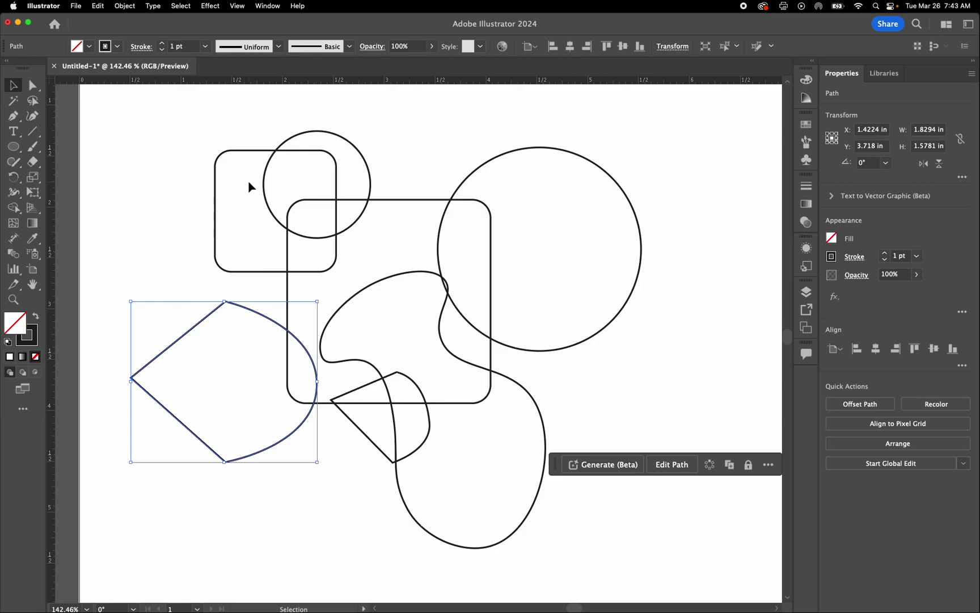
Select all the shapes, merge overlapping areas of the rounded squares and circles with Shape Builder, and erase both circles' outer parts.
click(15, 209)
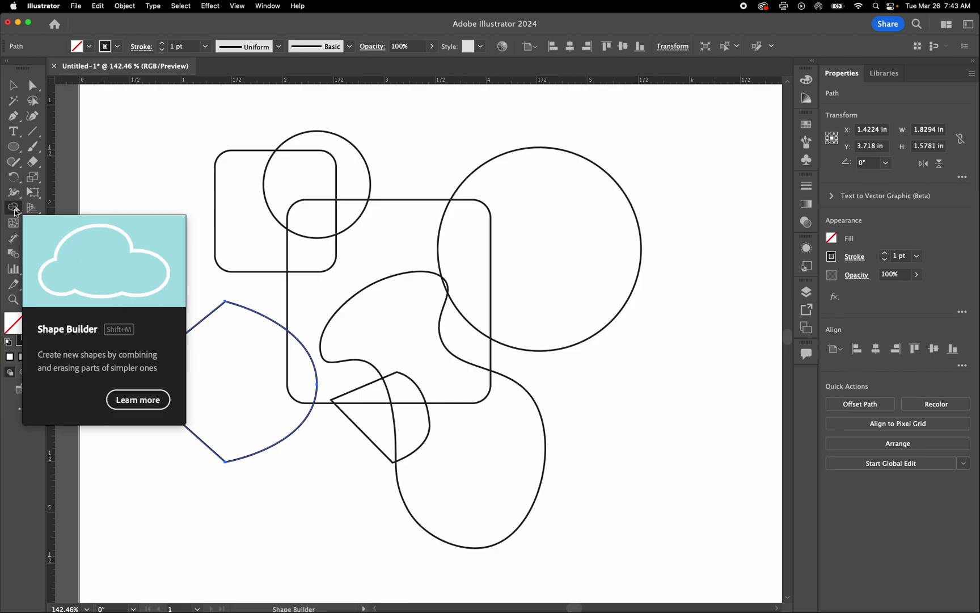
key(v)
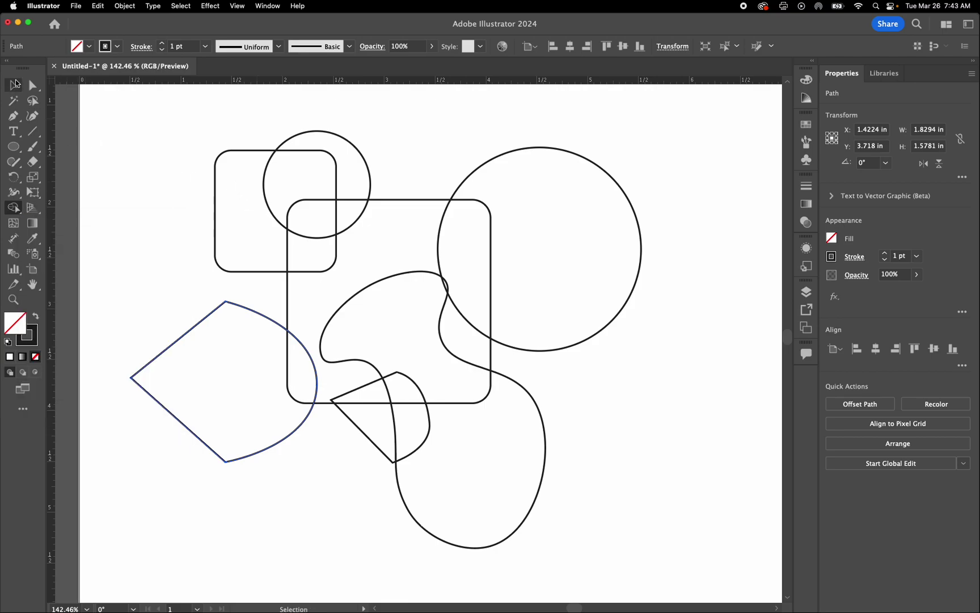
click(189, 258)
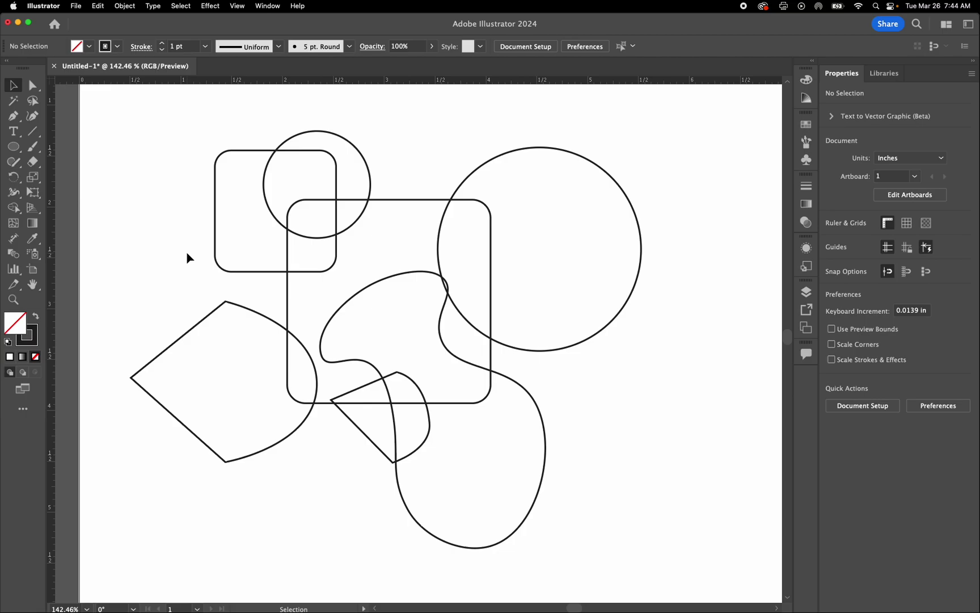
drag(126, 112, 629, 574)
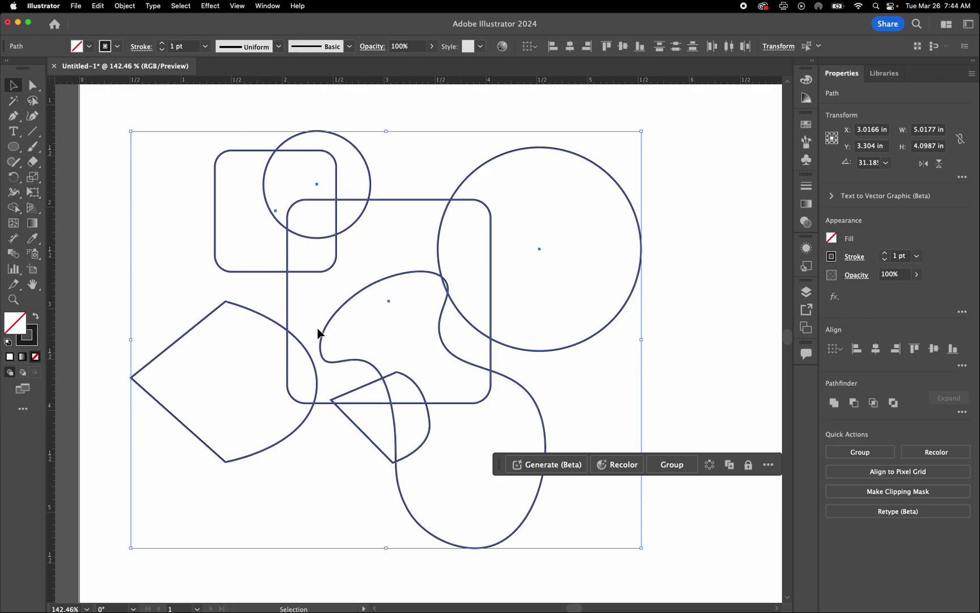
click(14, 208)
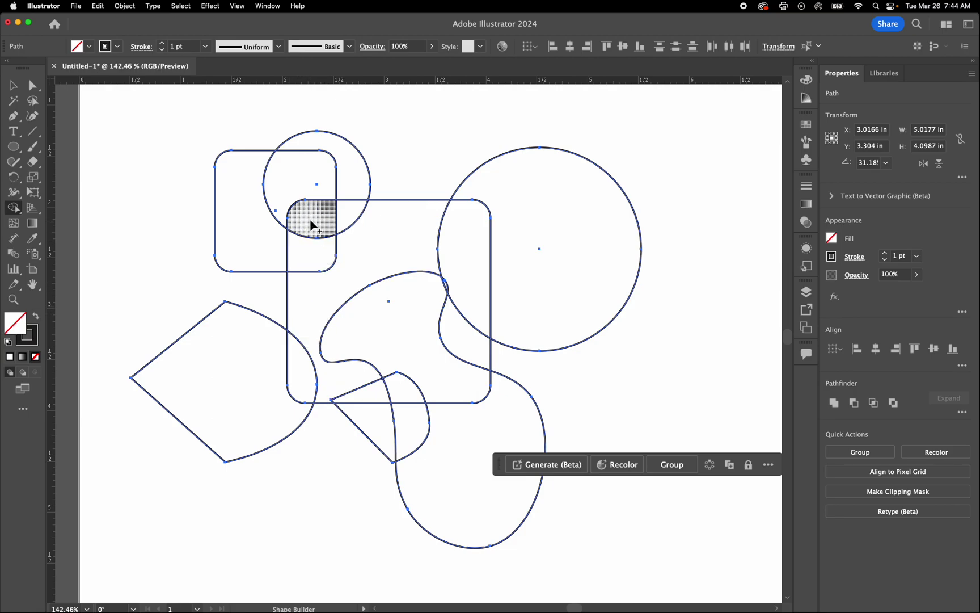
mouse_move(316, 218)
mouse_down()
mouse_move(316, 255)
mouse_move(274, 256)
mouse_move(296, 228)
mouse_up()
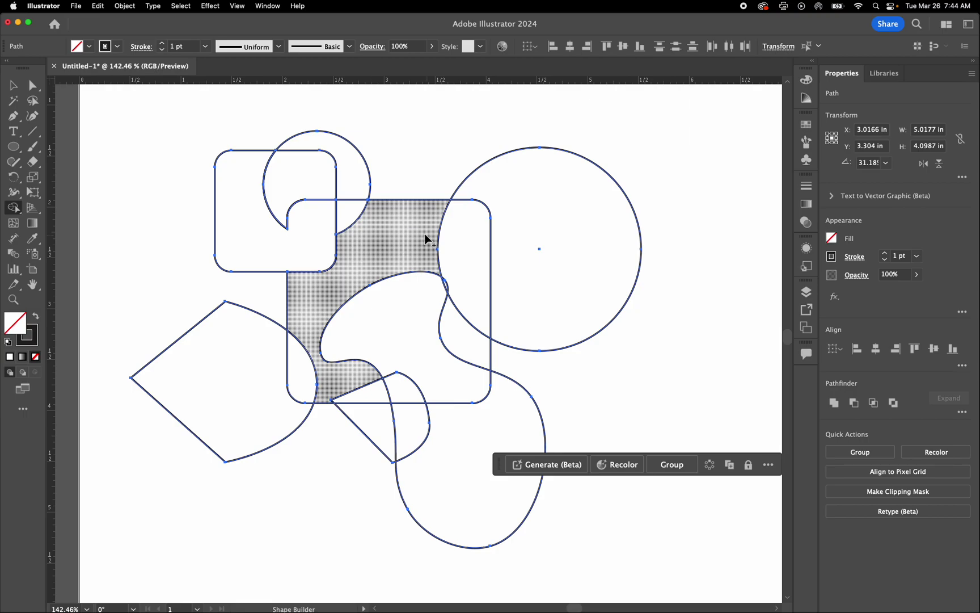
drag(421, 226, 464, 234)
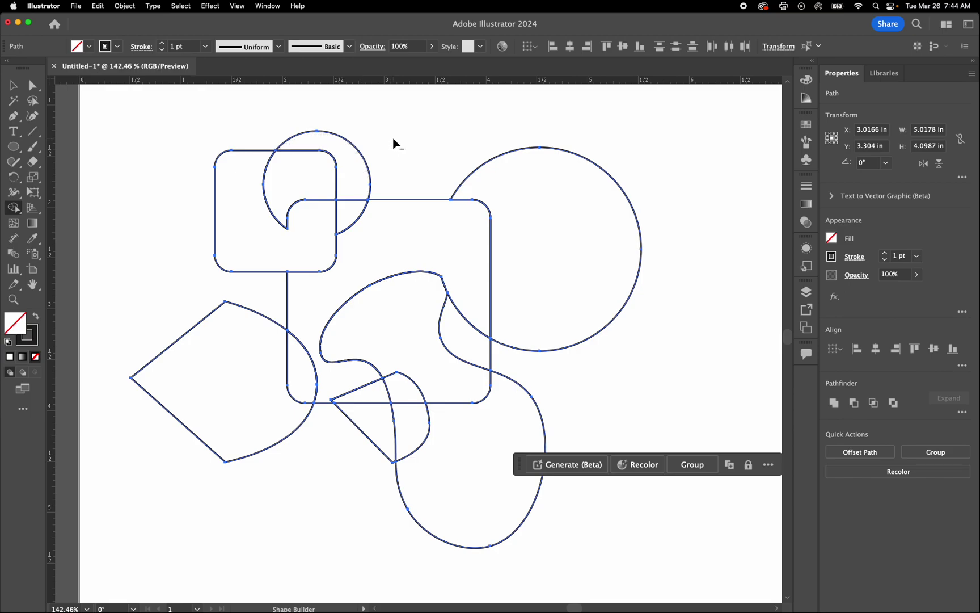
alt+click(366, 165)
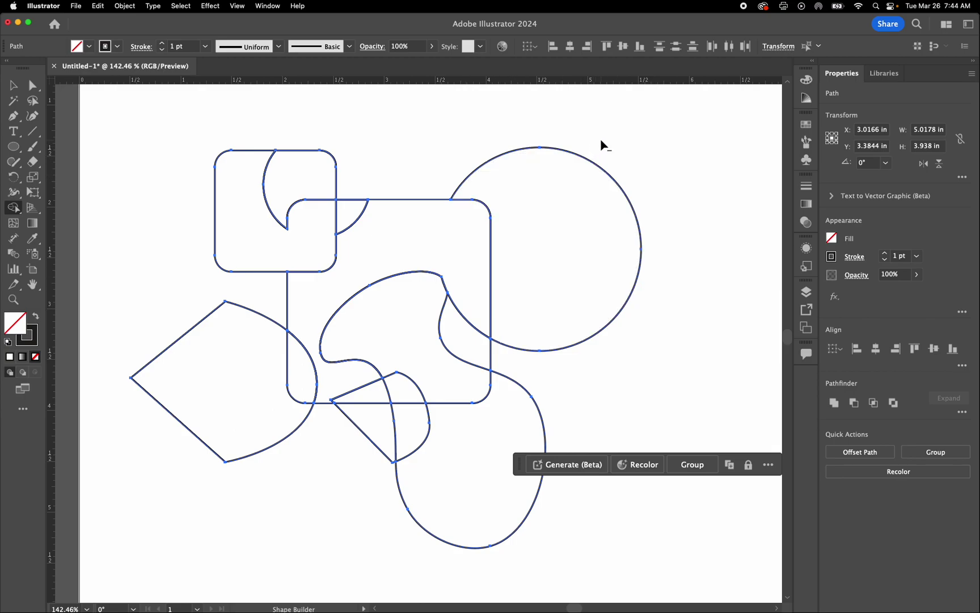
alt+click(578, 182)
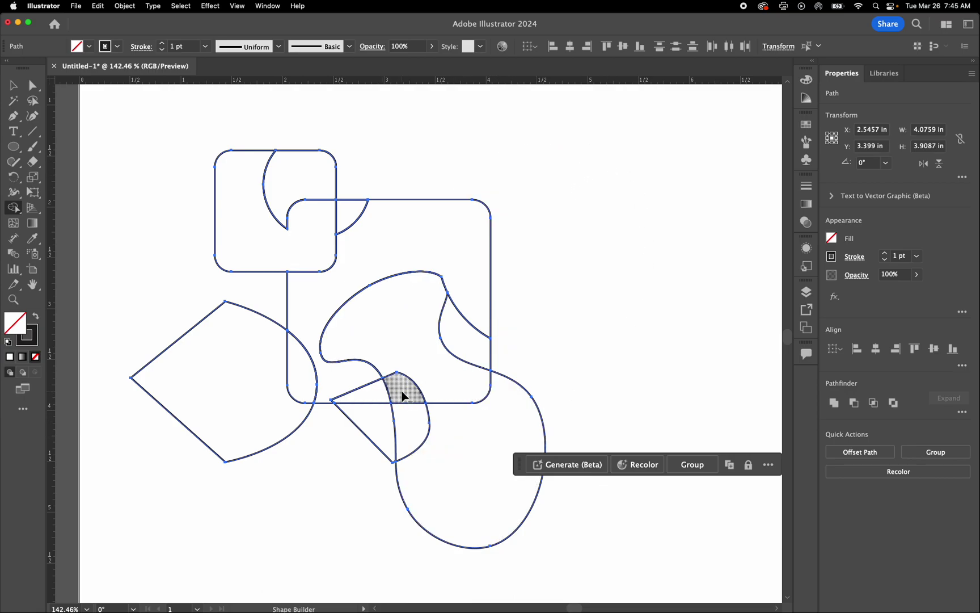
Merge both Pen shapes and the vase-like shape with the larger rounded square, and erase the smaller rounded square and leftover circle sliver.
mouse_move(398, 392)
mouse_down()
mouse_move(369, 398)
mouse_move(409, 396)
mouse_move(371, 402)
mouse_up()
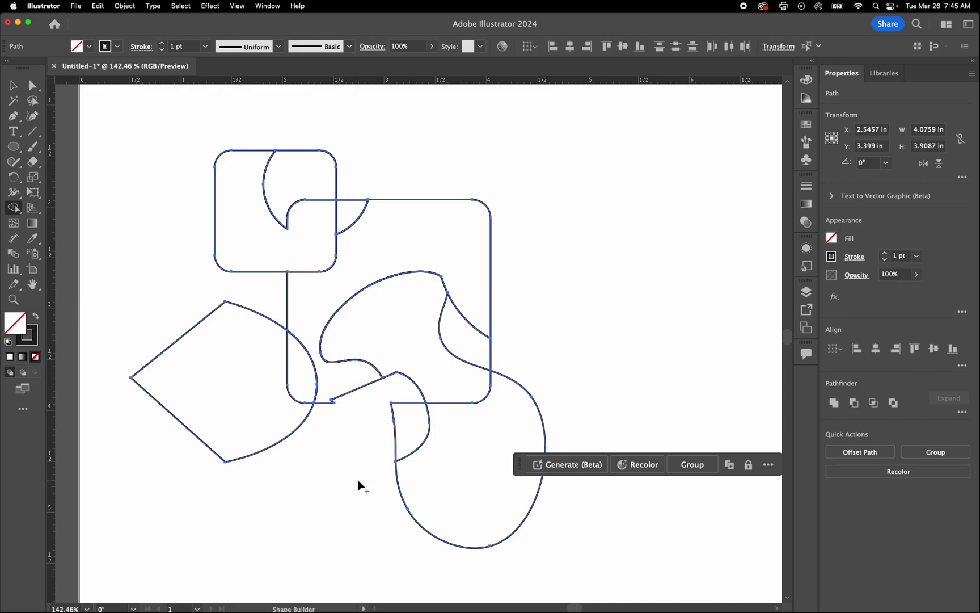
click(407, 431)
mouse_move(409, 429)
mouse_down()
mouse_move(435, 453)
mouse_move(464, 298)
mouse_up()
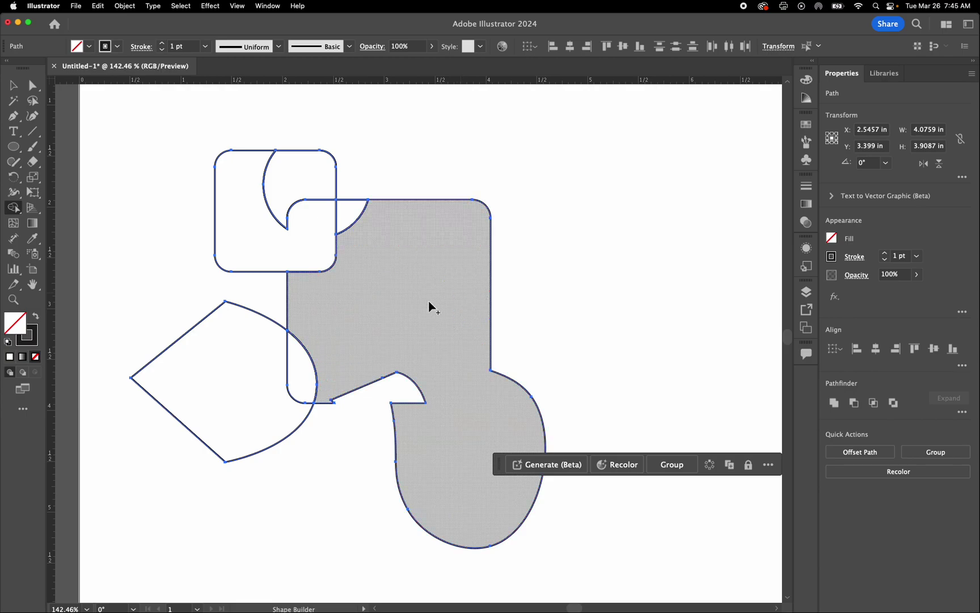
drag(342, 348, 273, 383)
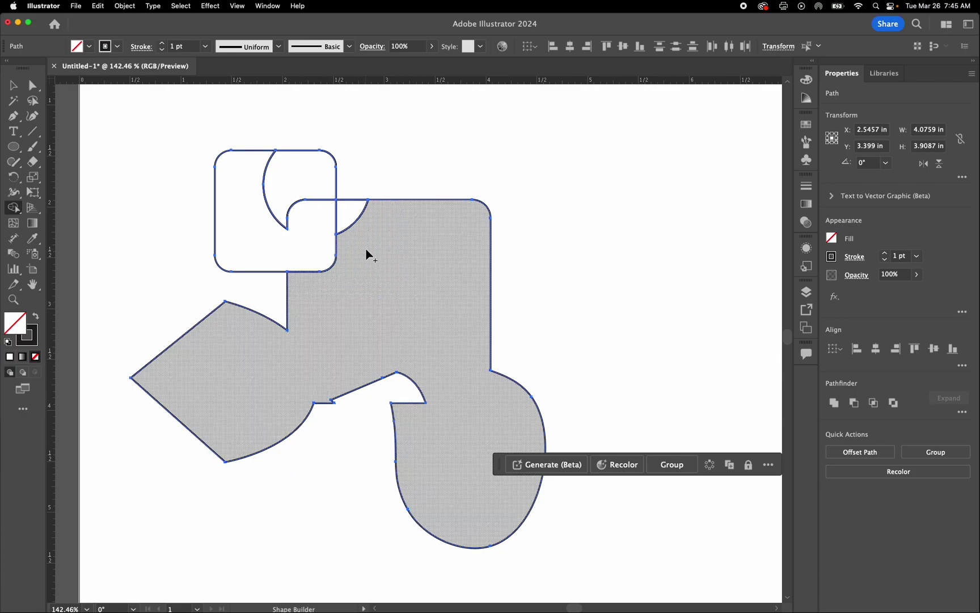
mouse_move(188, 159)
alt+mouse_down()
mouse_move(251, 182)
mouse_move(304, 177)
mouse_move(291, 219)
alt+mouse_up()
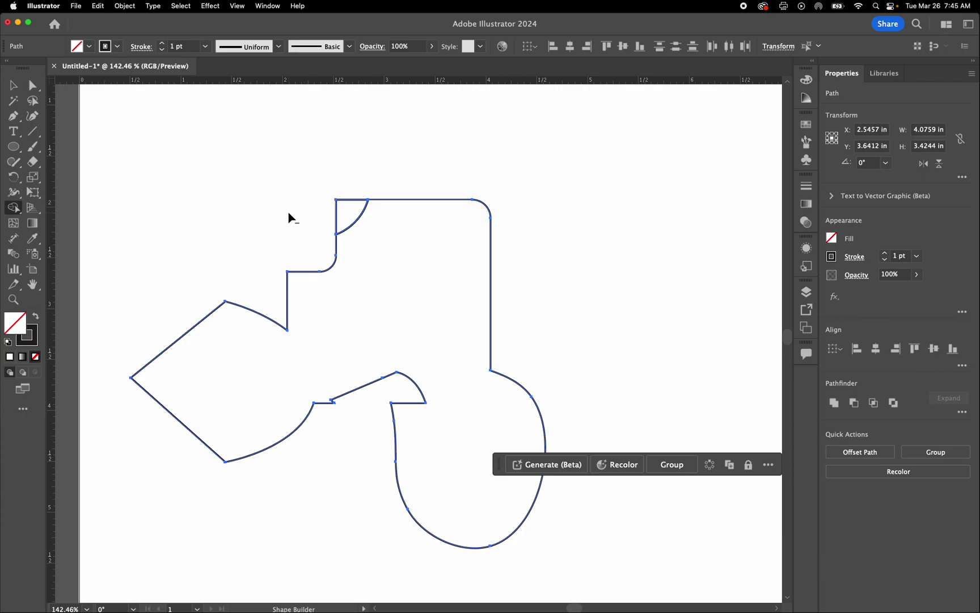
alt+click(350, 200)
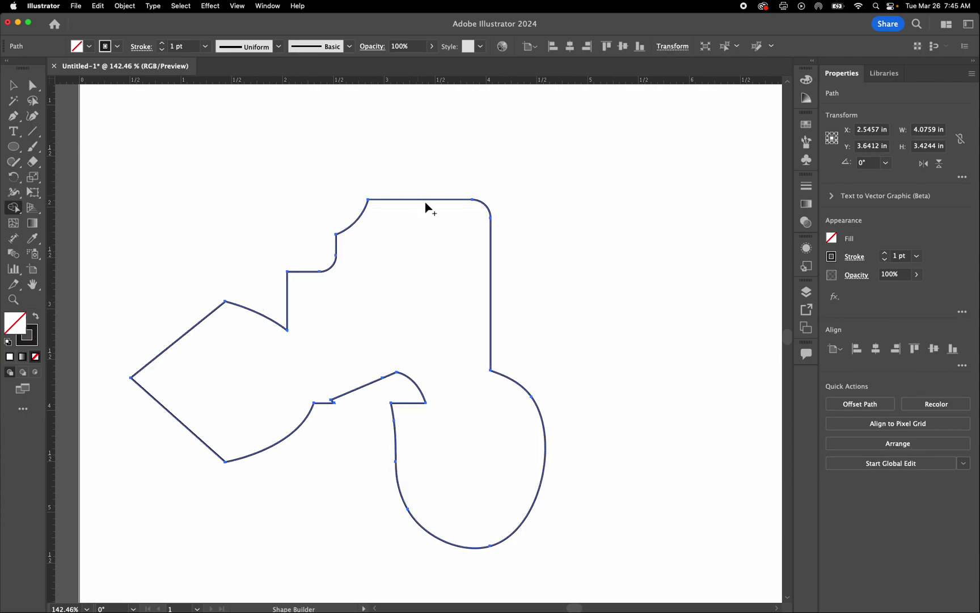
Move the merged shape up by about 1.55 in and left by about 0.41 in, near the artboard's upper-left corner.
scroll(400, 166, down, 3)
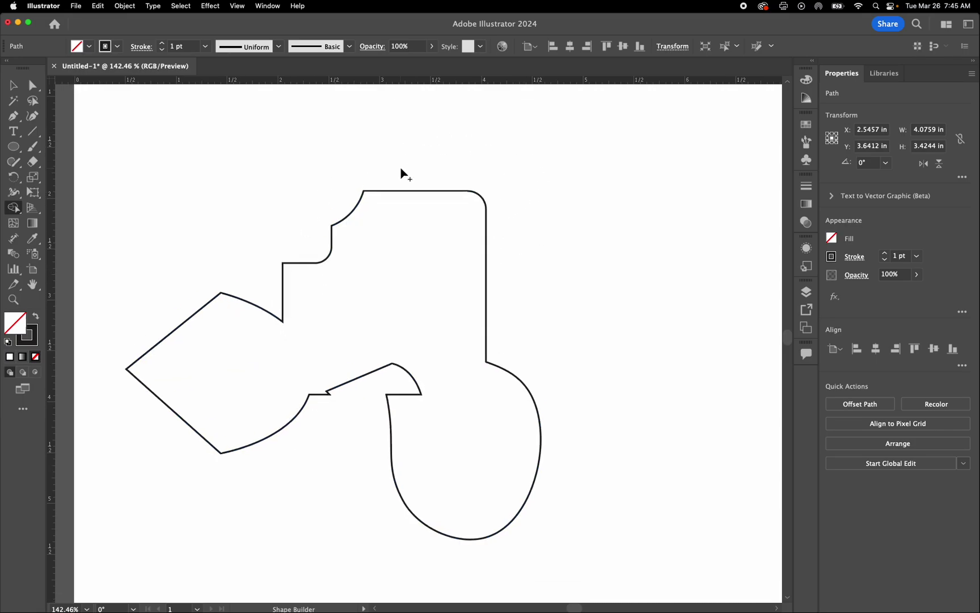
scroll(400, 166, down, 5)
scroll(401, 172, up, 3)
scroll(401, 172, right, 2)
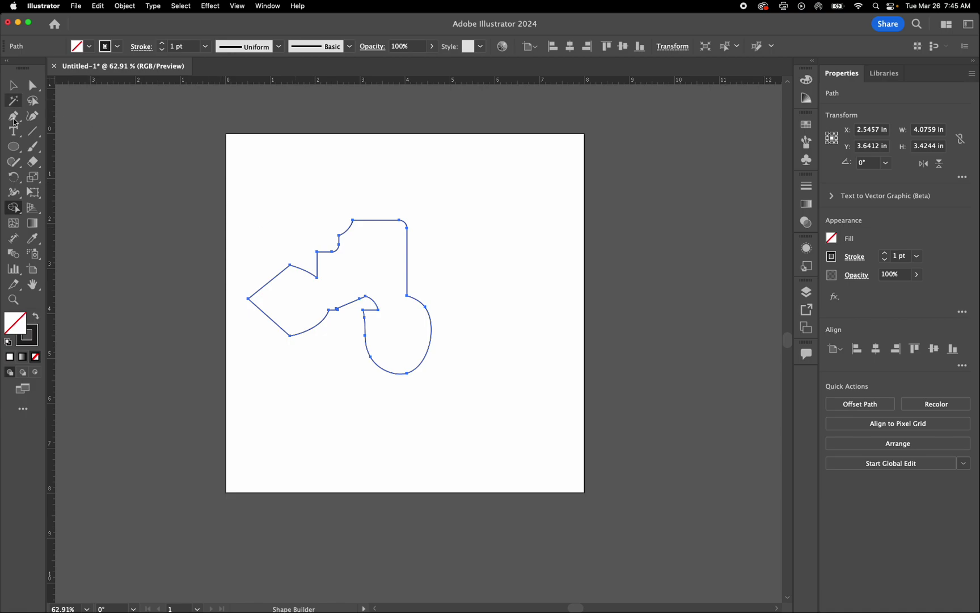
click(19, 88)
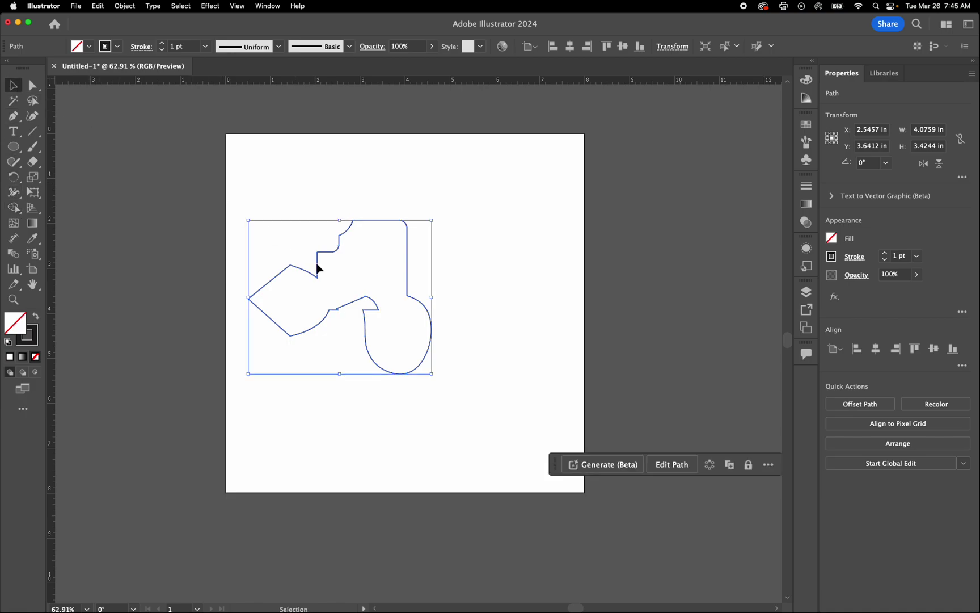
drag(336, 255, 318, 185)
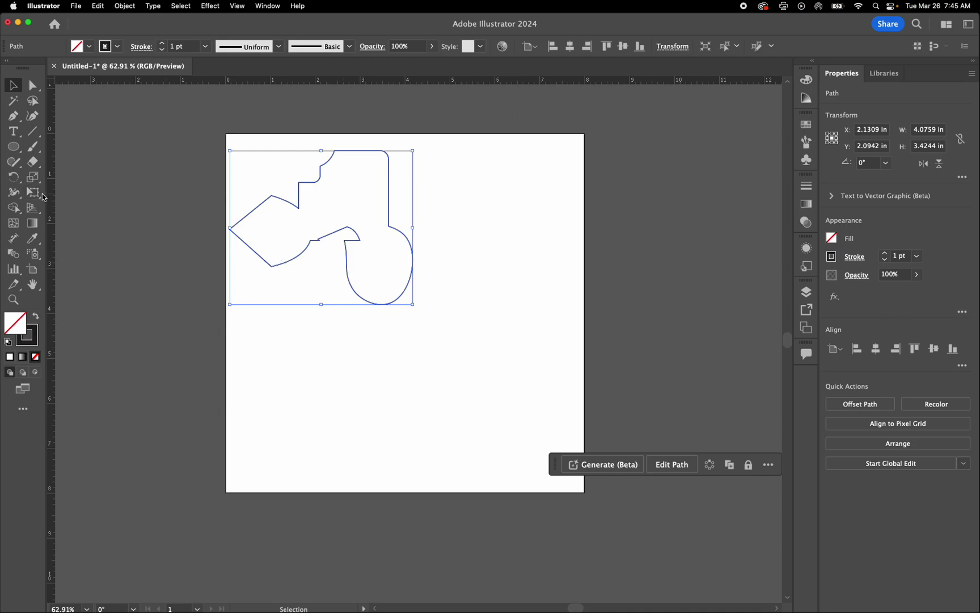
Draw a rectangle about 0.98 × 1.13 in below the merged shape, with a square of about 0.55 in inside it.
click(13, 147)
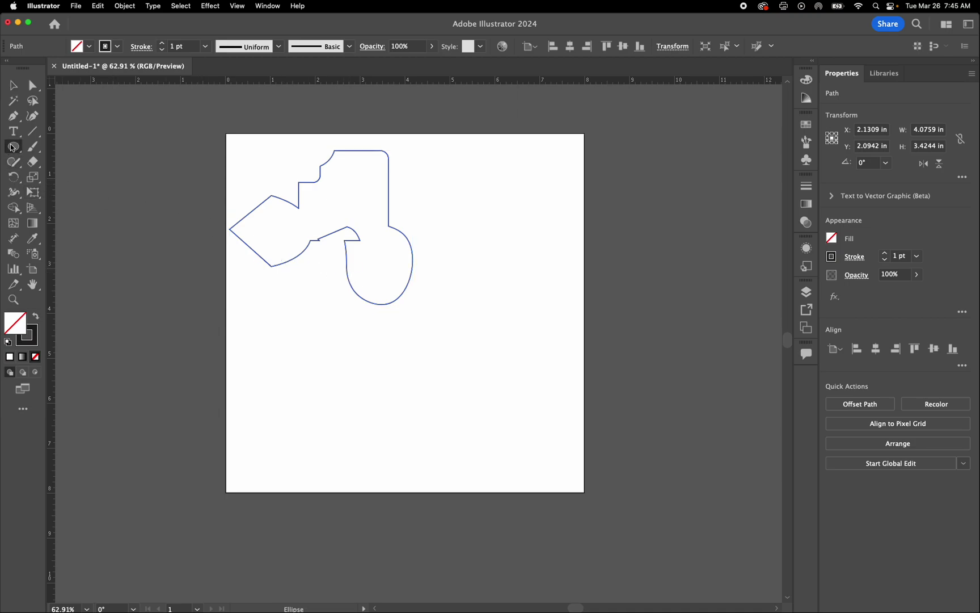
drag(16, 151, 62, 146)
drag(316, 343, 360, 394)
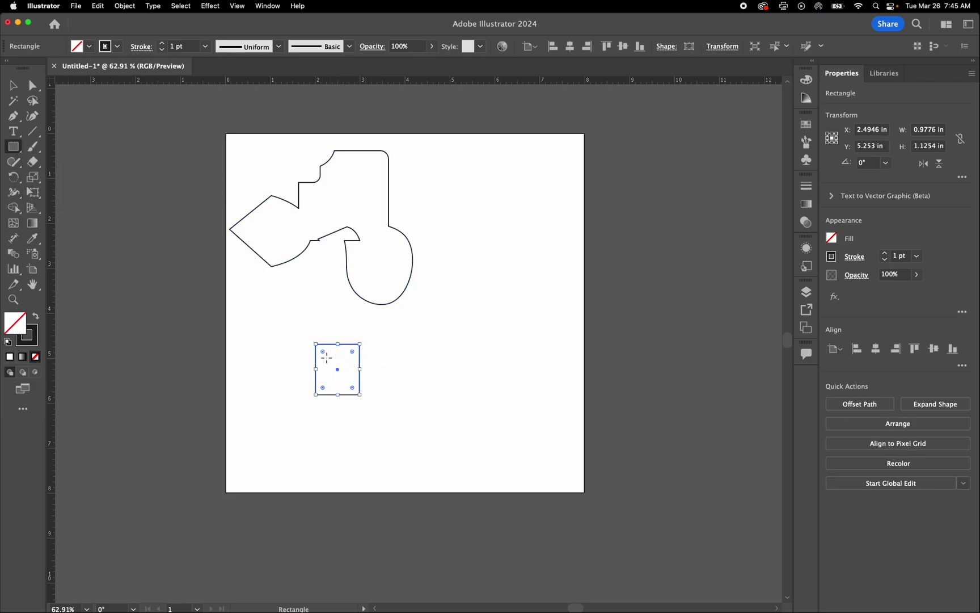
drag(324, 356, 351, 381)
Select the rectangle and its inner square together and move them right by about 0.9 in.
click(14, 86)
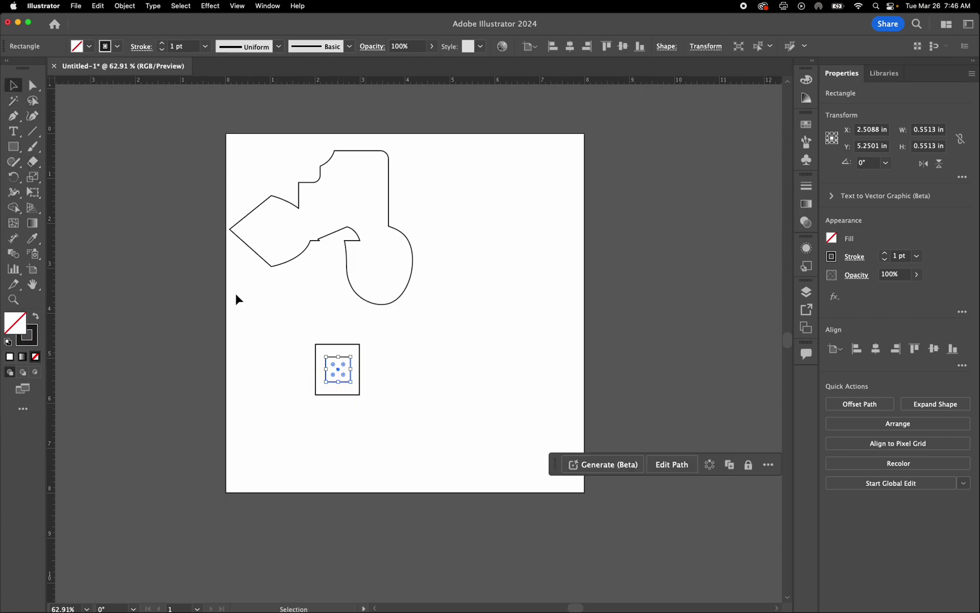
click(375, 392)
drag(388, 348, 273, 427)
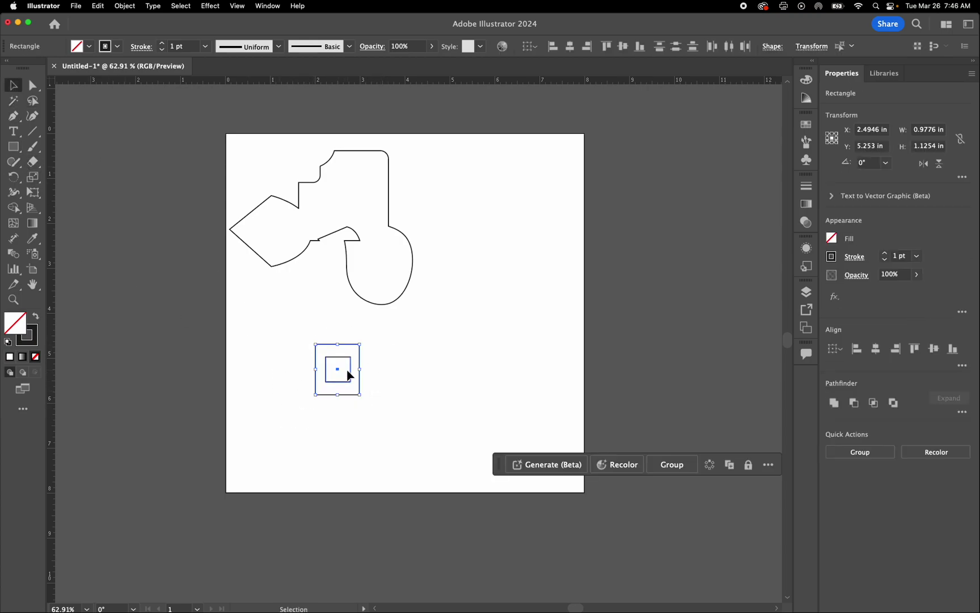
drag(350, 386, 394, 387)
scroll(391, 386, up, 1)
scroll(391, 385, up, 4)
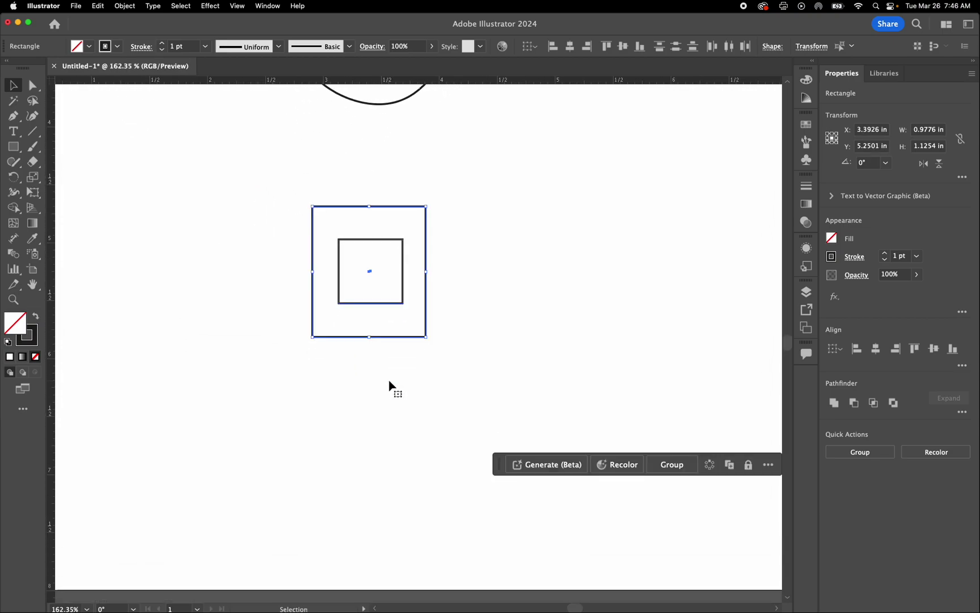
Draw a larger rectangle about 1.63 × 1.81 in around the two nested rectangles.
click(395, 348)
click(13, 146)
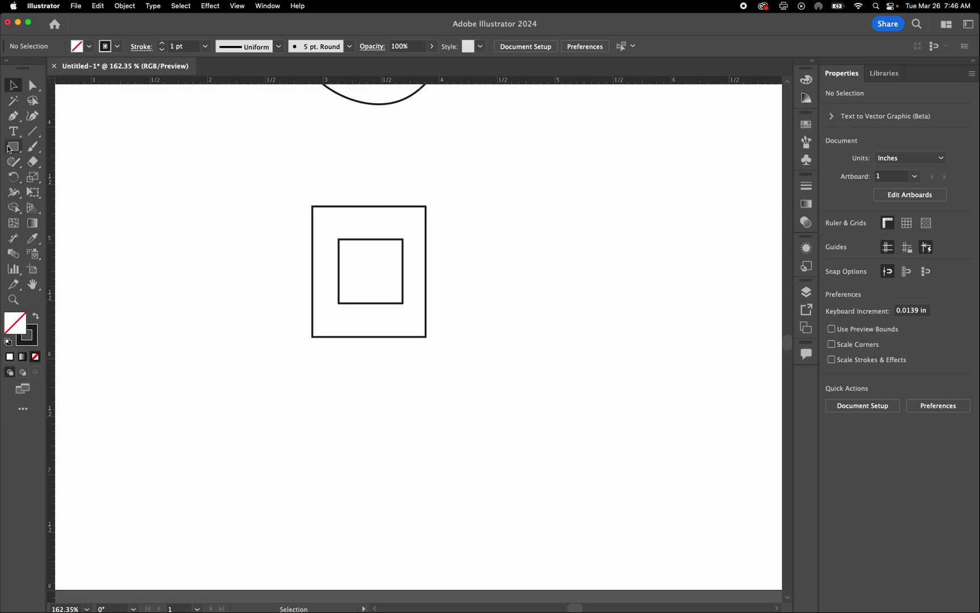
drag(274, 172, 464, 381)
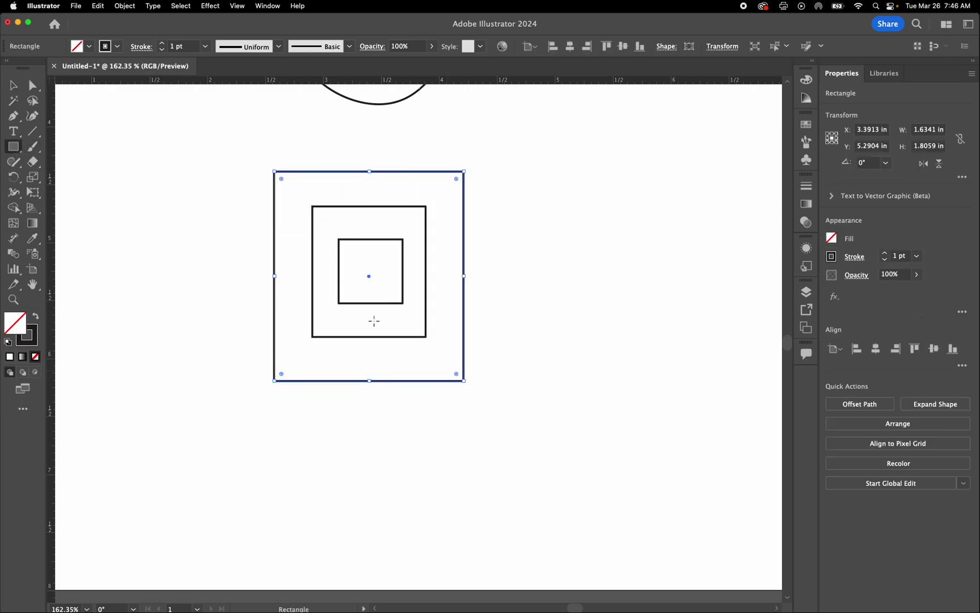
Move the middle rectangle and the inner square slightly down and left so the three rectangles are off-centre.
click(13, 86)
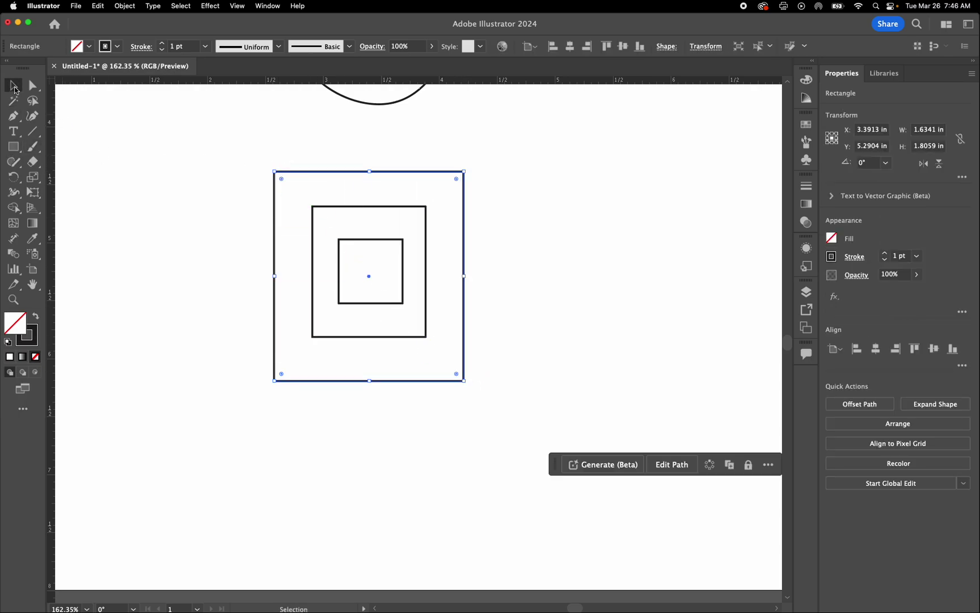
click(314, 338)
drag(336, 340, 318, 350)
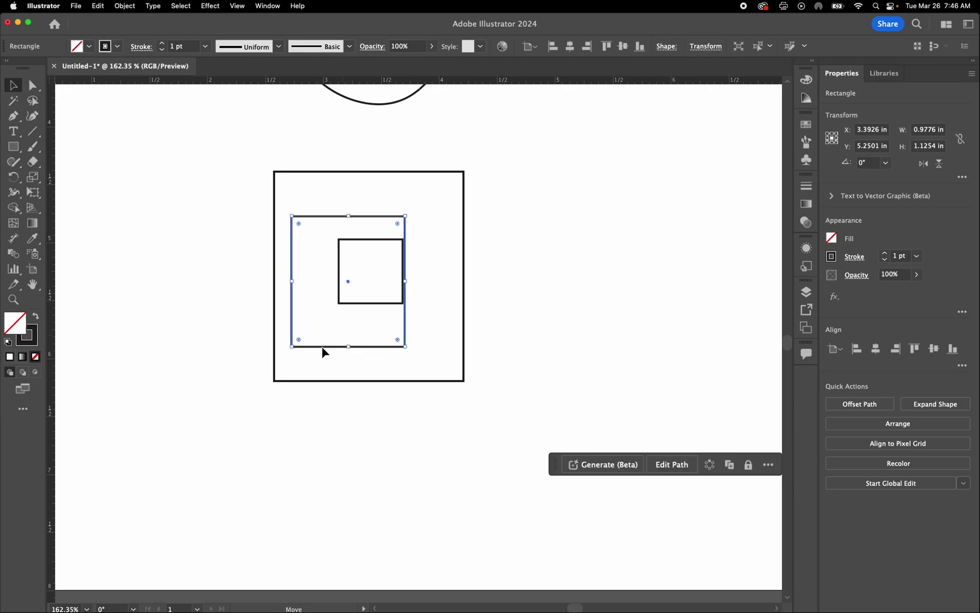
mouse_move(374, 308)
mouse_down()
mouse_move(348, 332)
mouse_move(368, 326)
mouse_up()
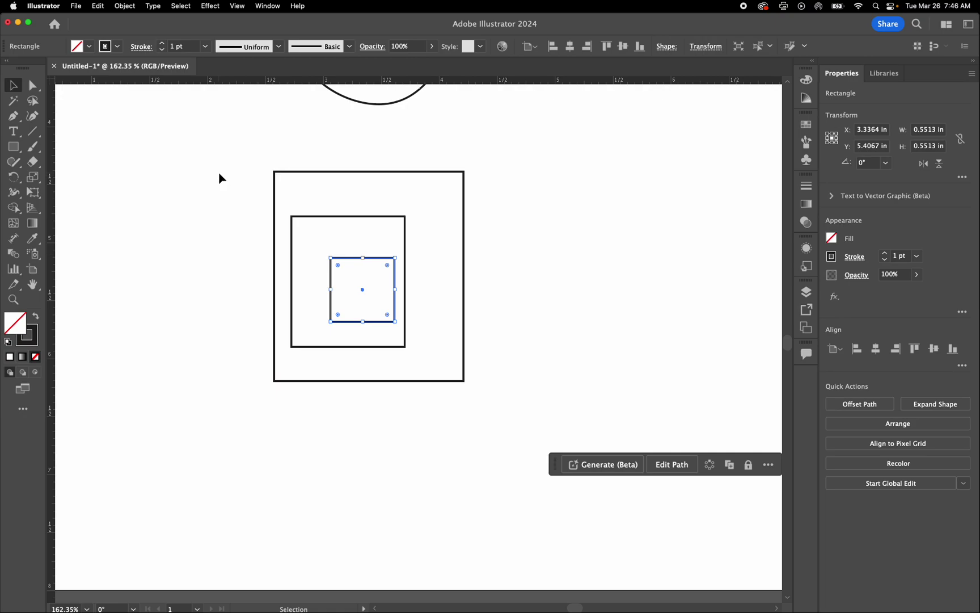
Select all three rectangles, align their centres horizontally and vertically, and open the additional alignment options.
mouse_move(218, 148)
mouse_down()
mouse_move(553, 437)
mouse_move(538, 398)
mouse_move(531, 426)
mouse_move(542, 427)
mouse_up()
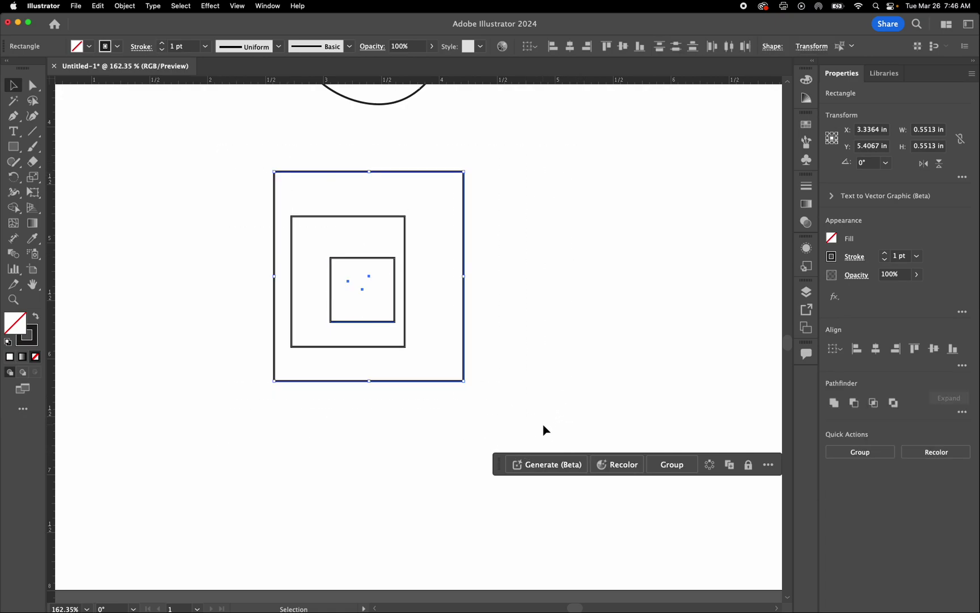
click(876, 349)
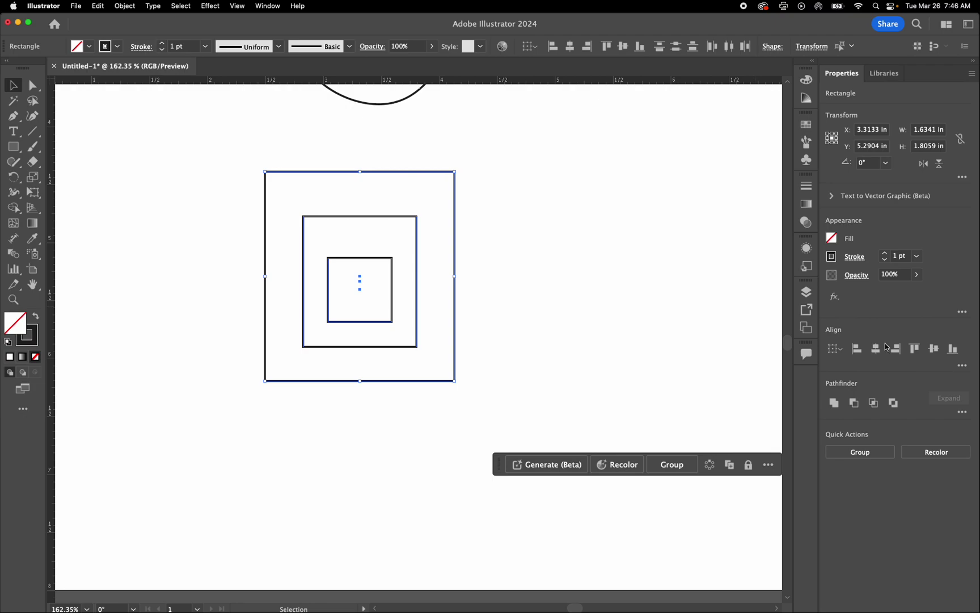
click(934, 349)
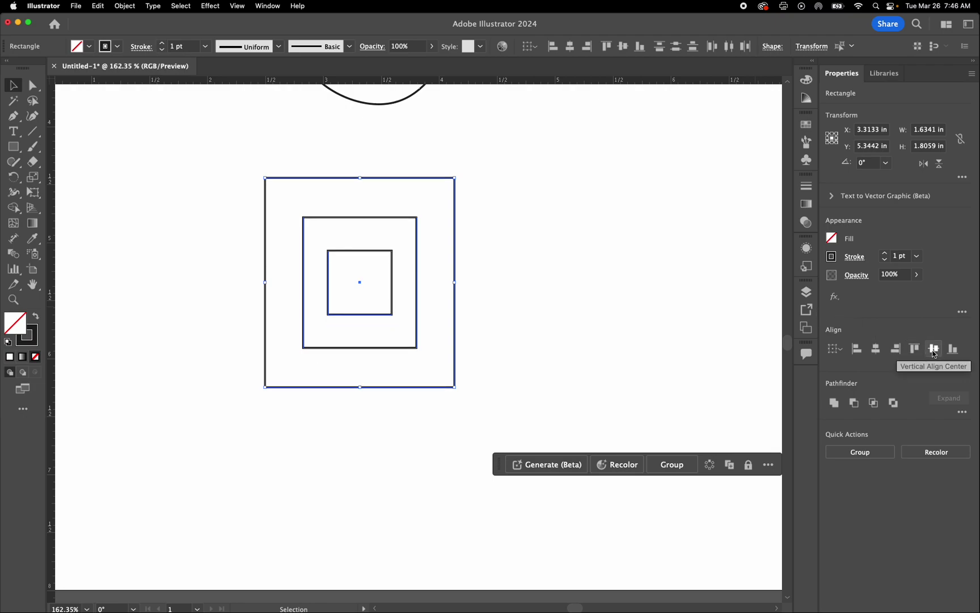
click(963, 366)
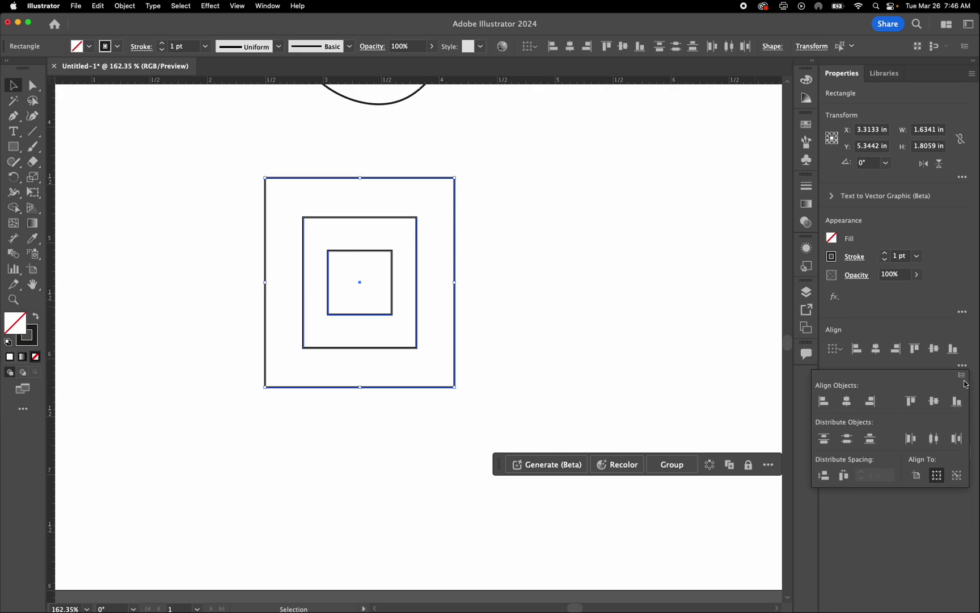
Close the additional alignment options and group the three concentric rectangles.
click(963, 367)
click(964, 366)
click(963, 366)
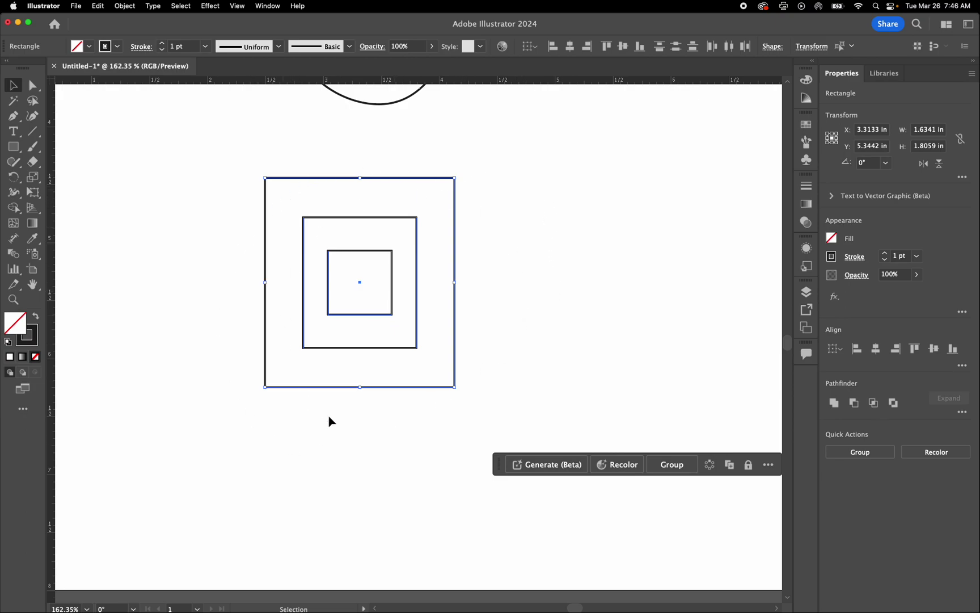
scroll(442, 274, right, 2)
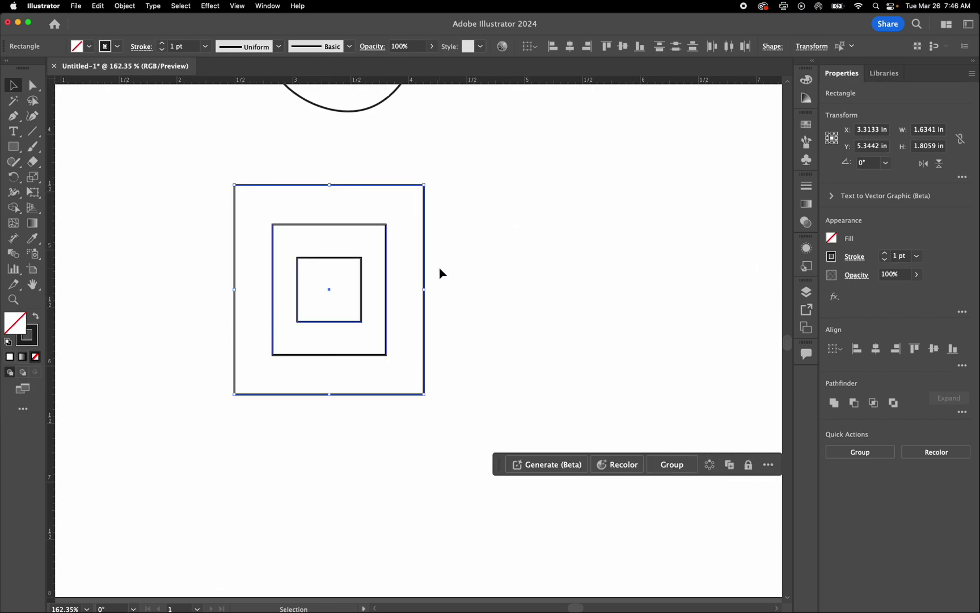
scroll(442, 273, down, 5)
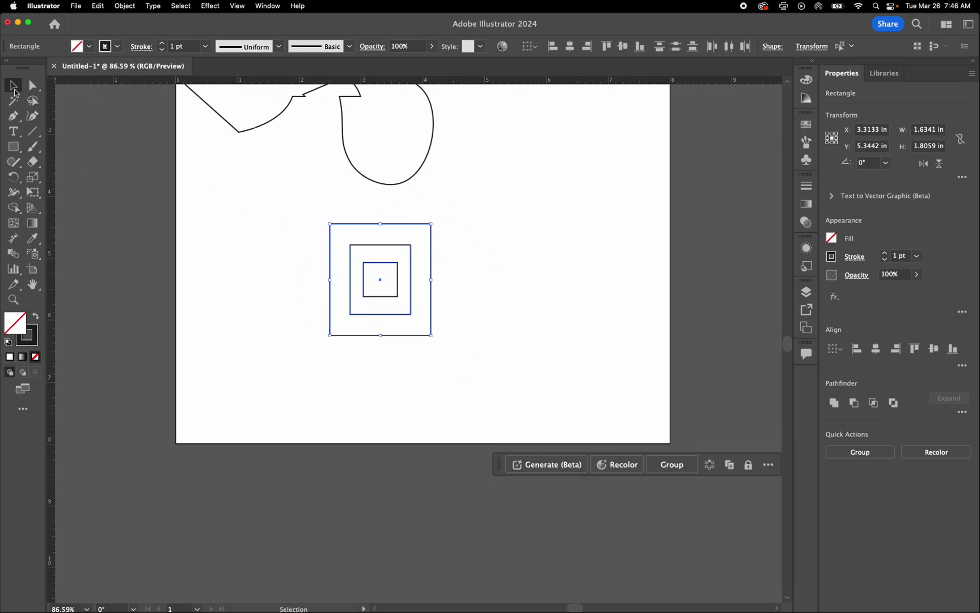
click(258, 223)
drag(299, 202, 462, 366)
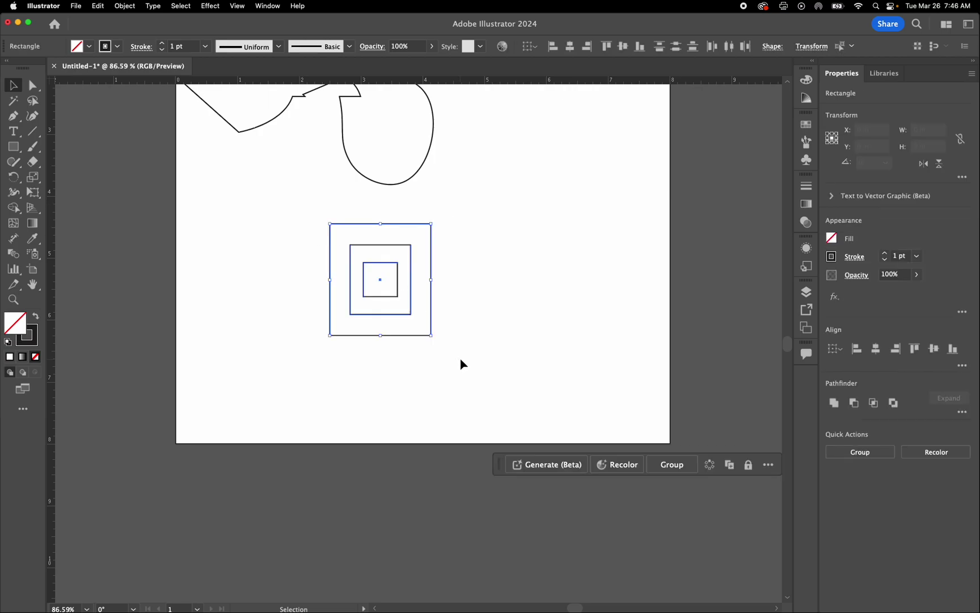
click(126, 7)
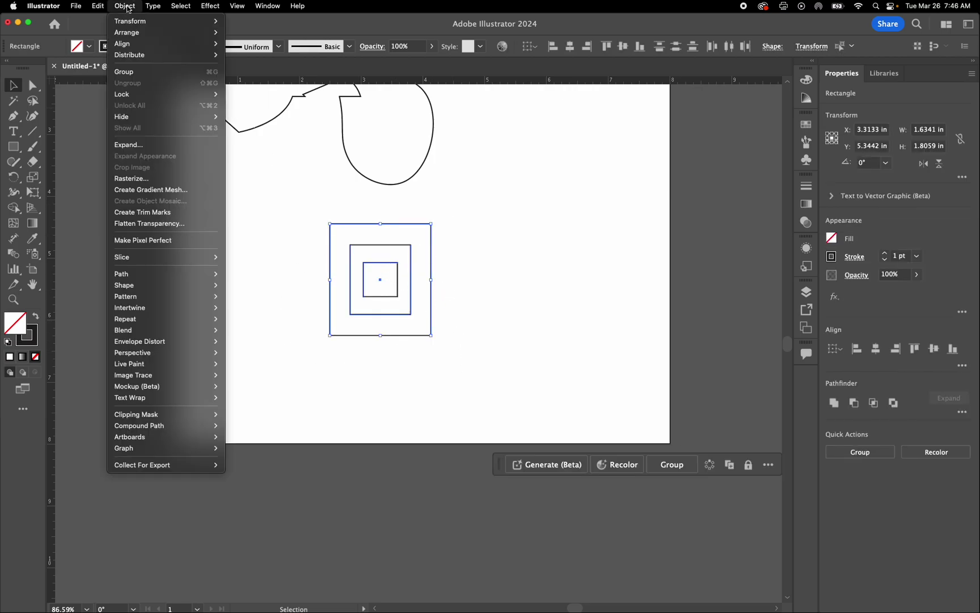
click(132, 73)
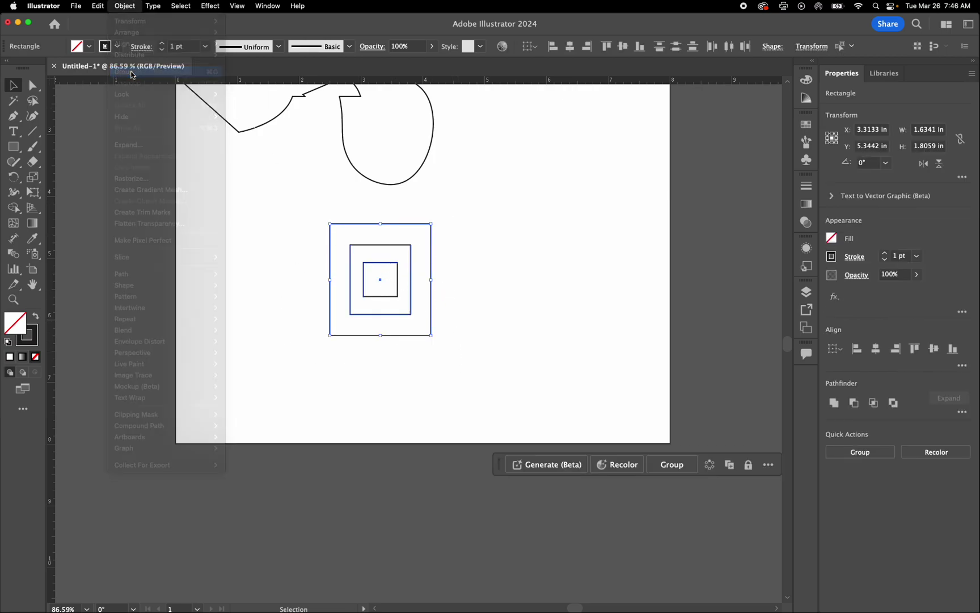
click(467, 261)
Scale the rectangle group down to about 1.22 × 1.35 in and move it left to about X 1.64, Y 5.30 in.
drag(411, 277, 323, 252)
drag(335, 209, 345, 260)
key(super+z)
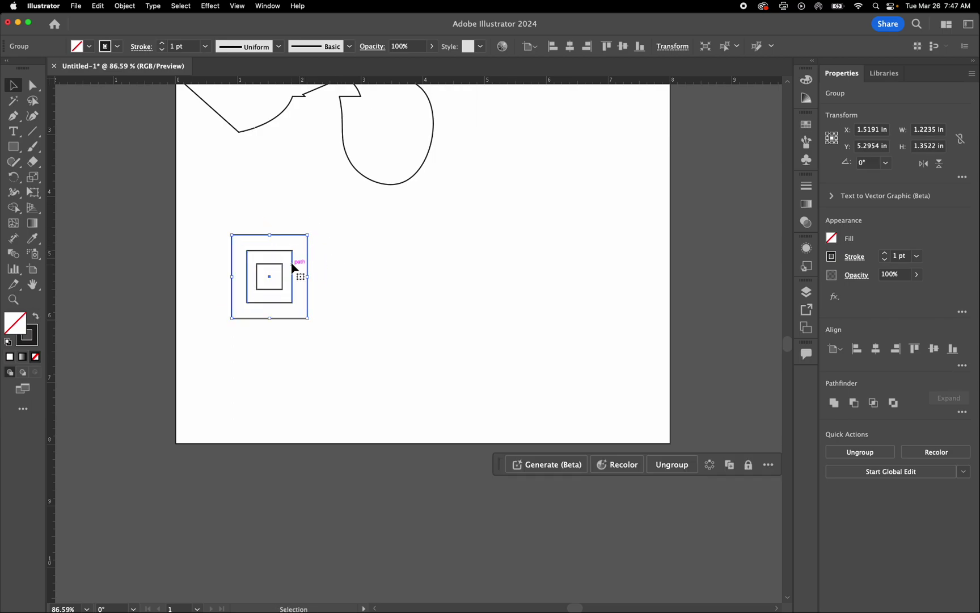
drag(295, 276, 302, 276)
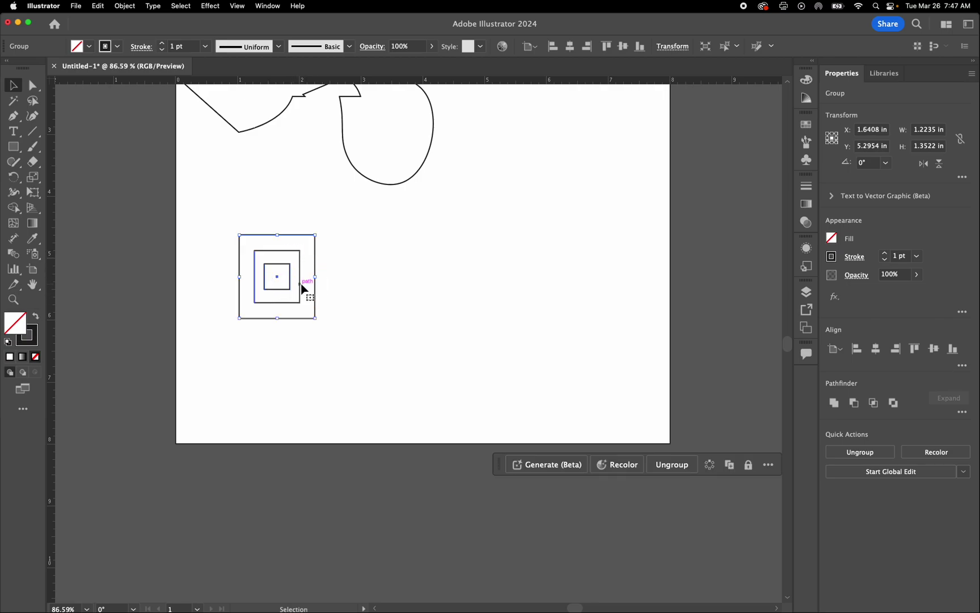
Isolate the group, rotate only its middle rectangle about 26° clockwise, and exit isolation mode.
double_click(302, 288)
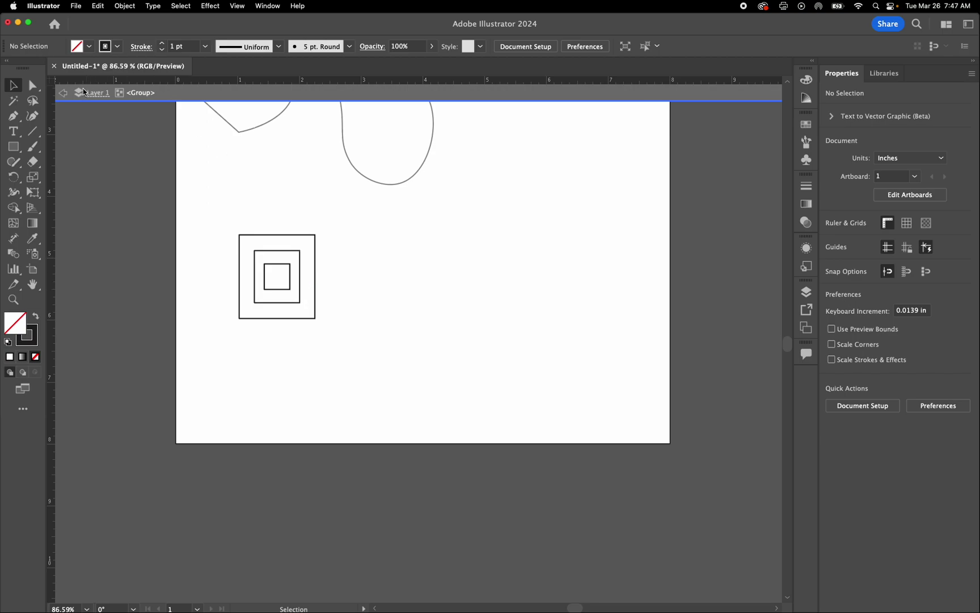
click(300, 302)
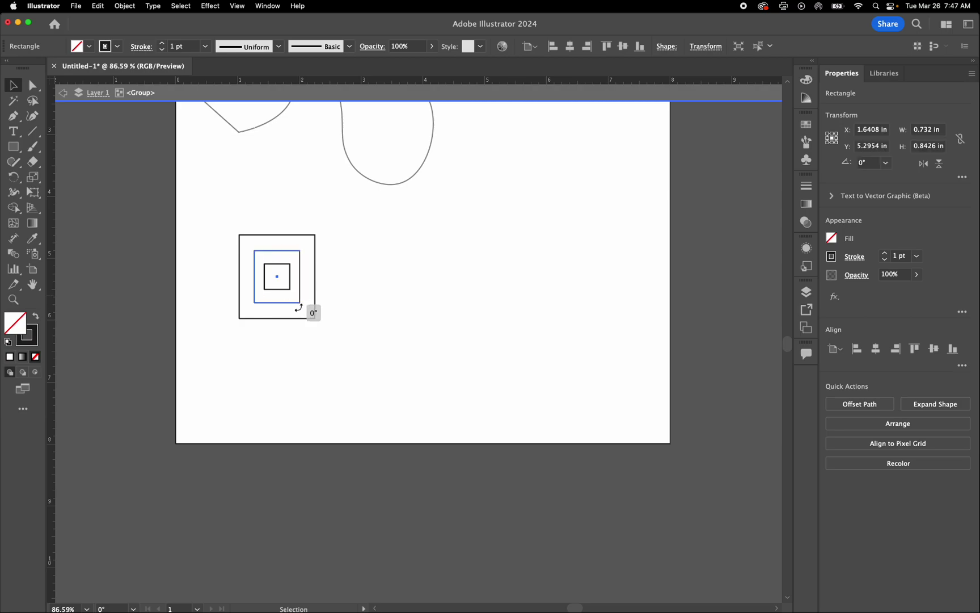
drag(309, 310, 289, 316)
click(343, 275)
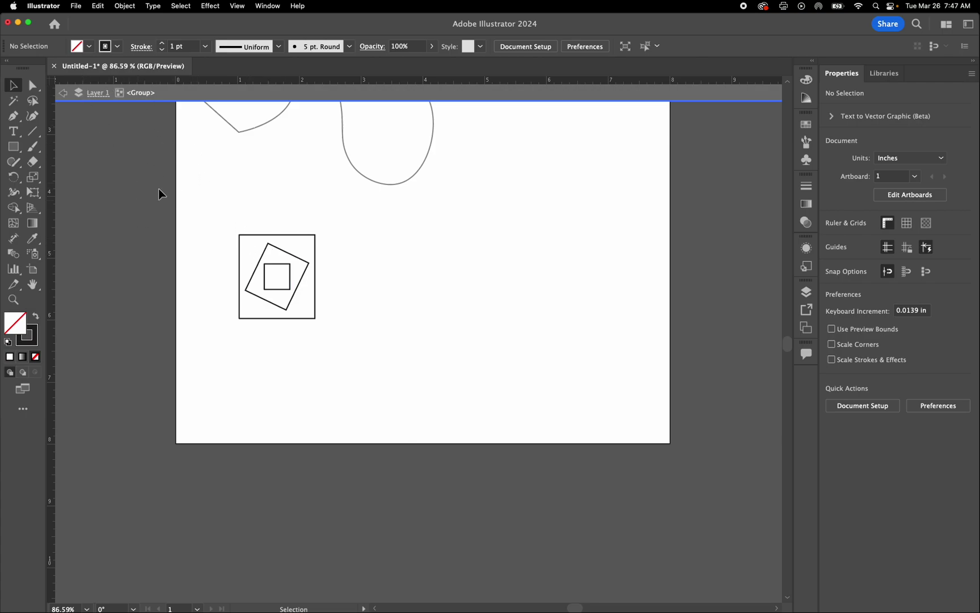
click(71, 91)
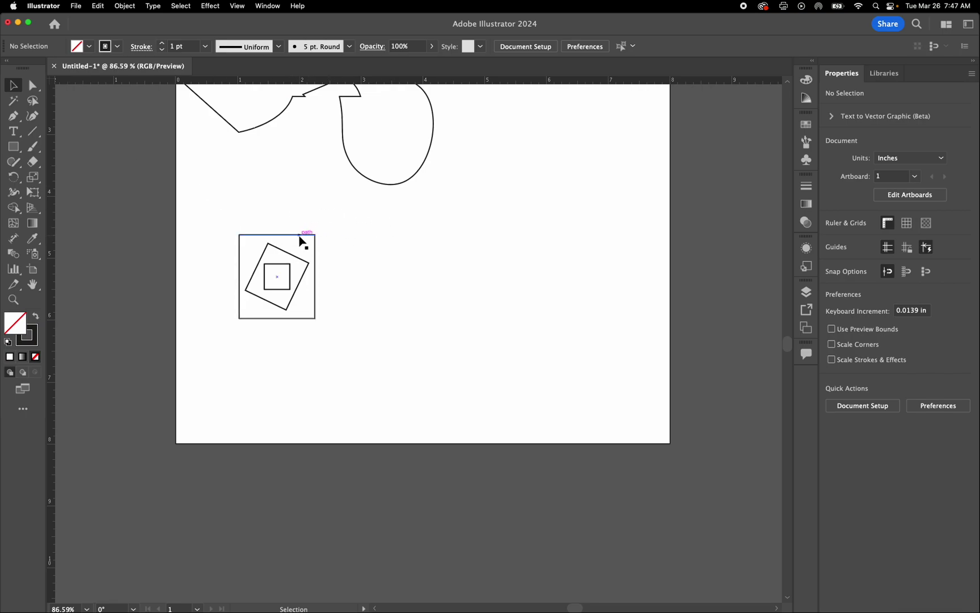
Move the group slightly up and right to about X 1.77, Y 5.02 in, ungroup it, and deselect the rectangles.
mouse_move(299, 235)
mouse_down()
mouse_move(339, 221)
mouse_move(302, 224)
mouse_up()
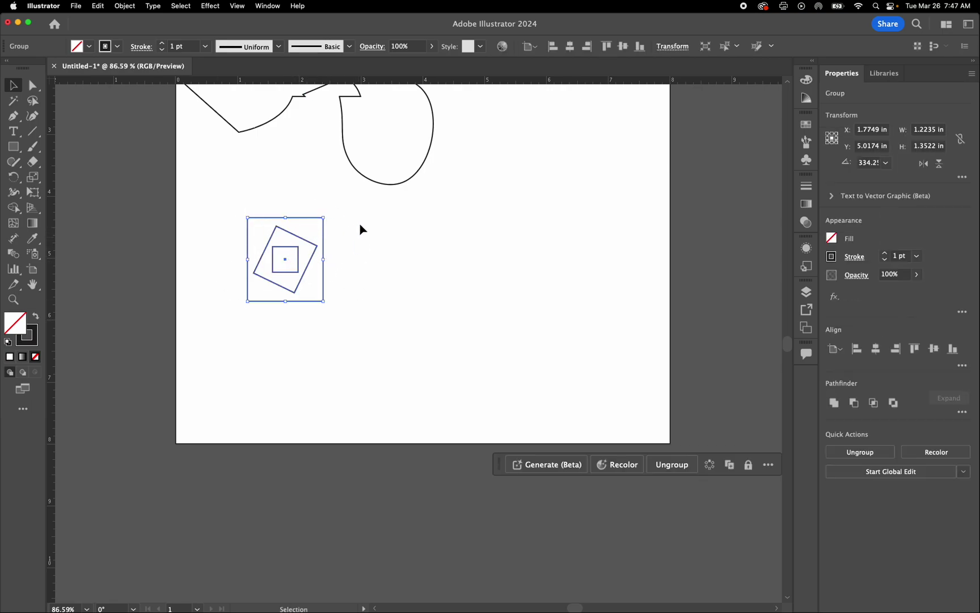
click(125, 5)
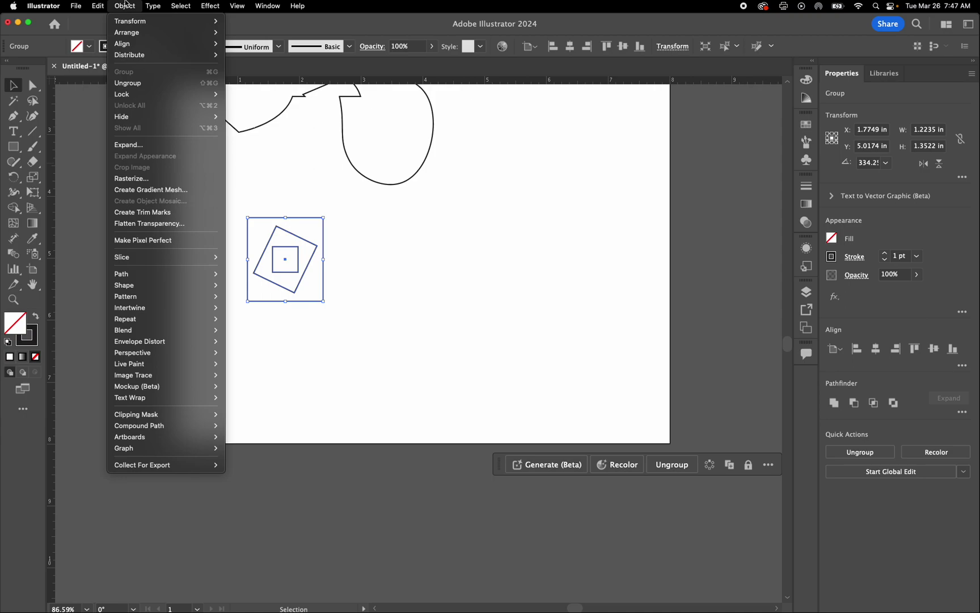
click(153, 84)
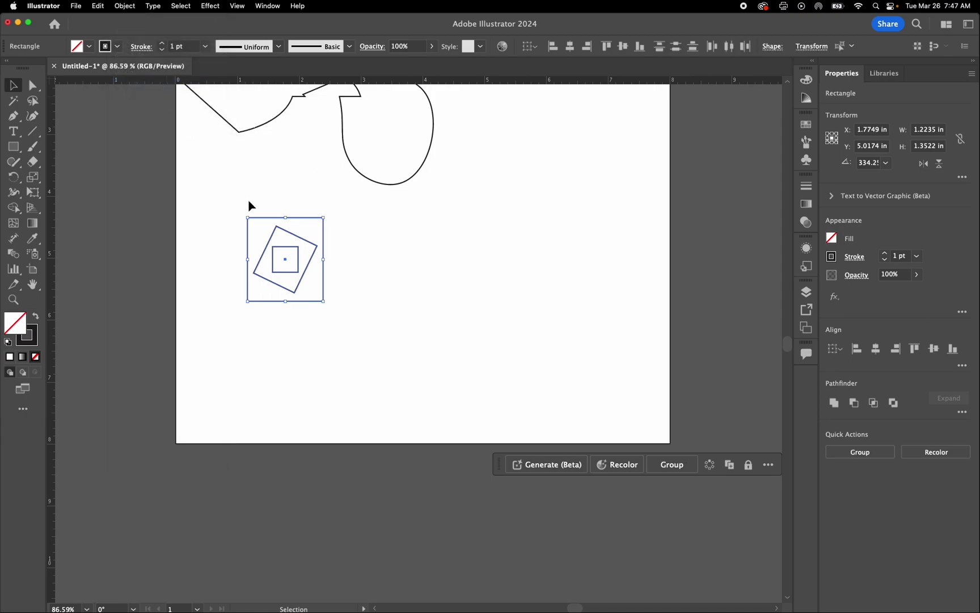
click(366, 282)
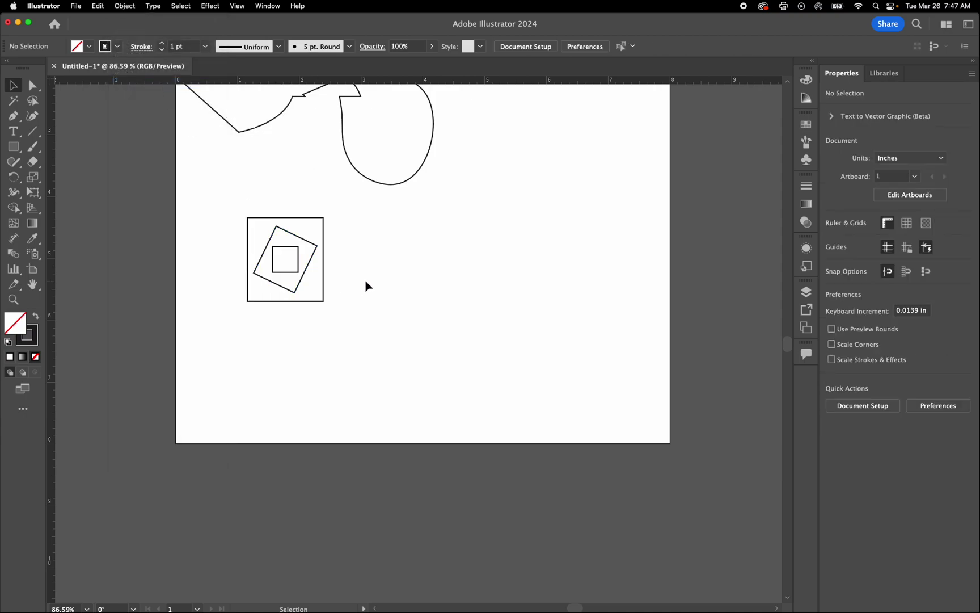
Rotate the tilted middle rectangle back to an upright position and deselect it.
click(313, 254)
mouse_move(321, 244)
mouse_down()
mouse_move(313, 227)
mouse_move(325, 234)
mouse_up()
click(355, 237)
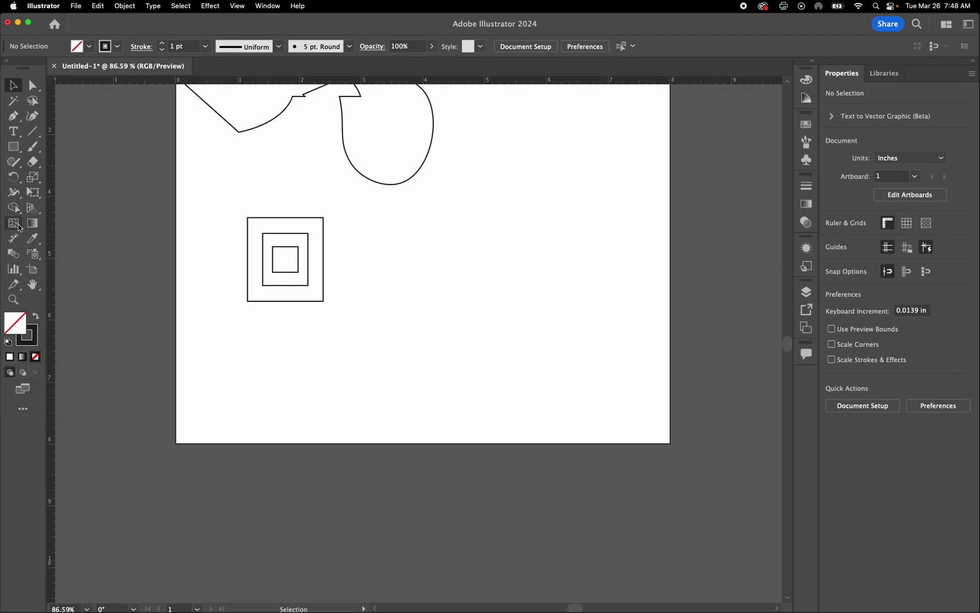
Add point text containing a first name in the empty area to the right of the nested rectangles.
key(t)
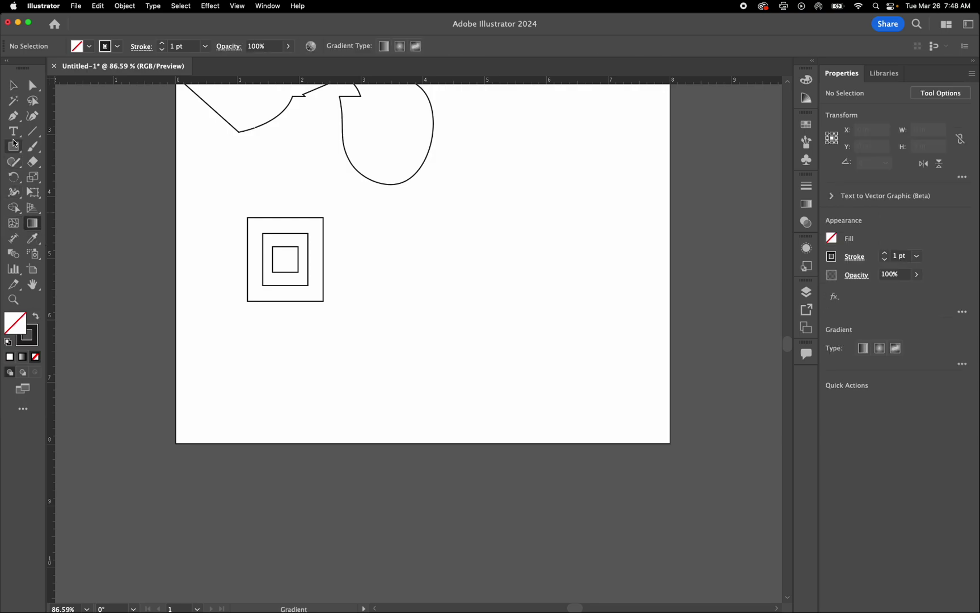
click(18, 134)
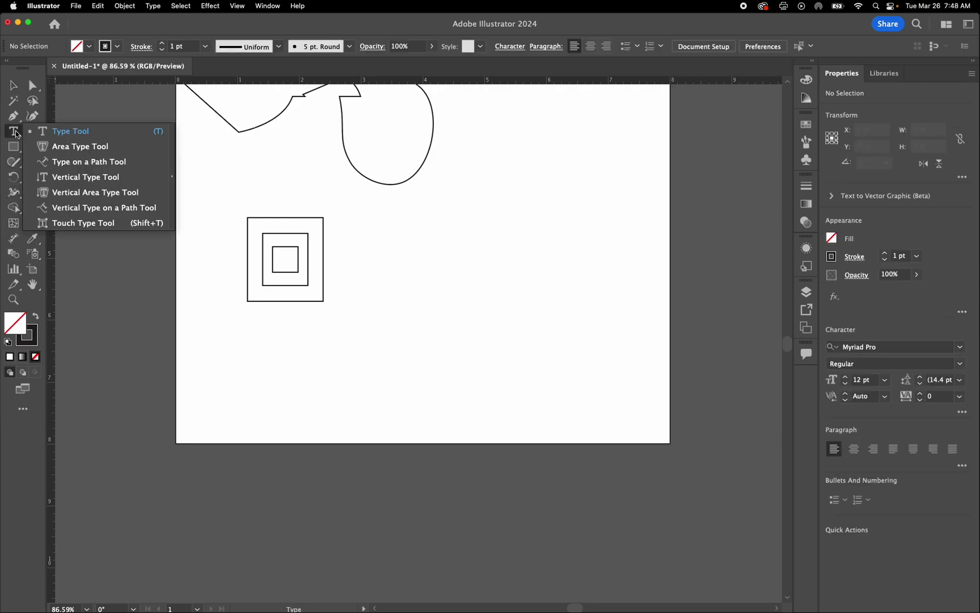
click(65, 136)
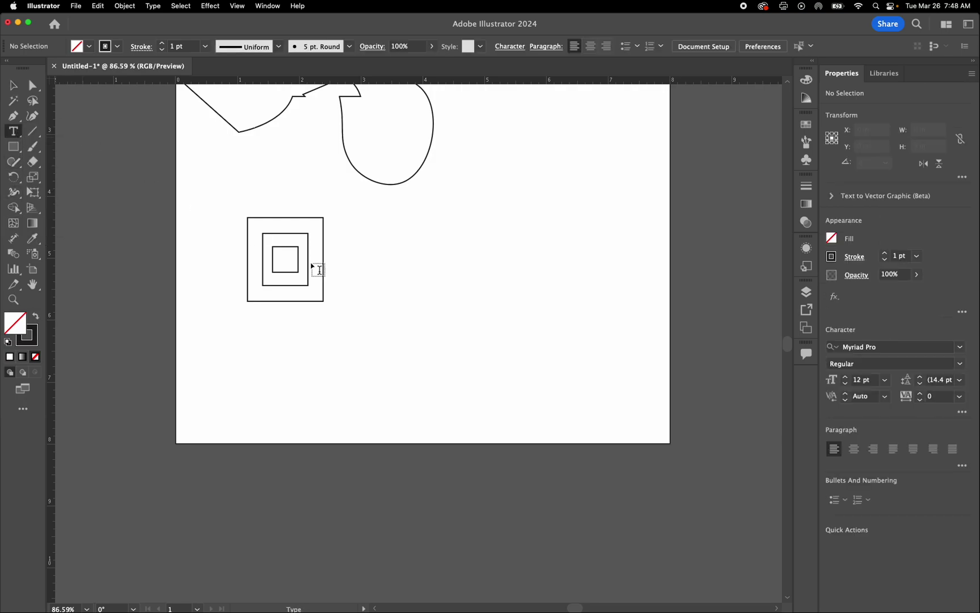
click(411, 258)
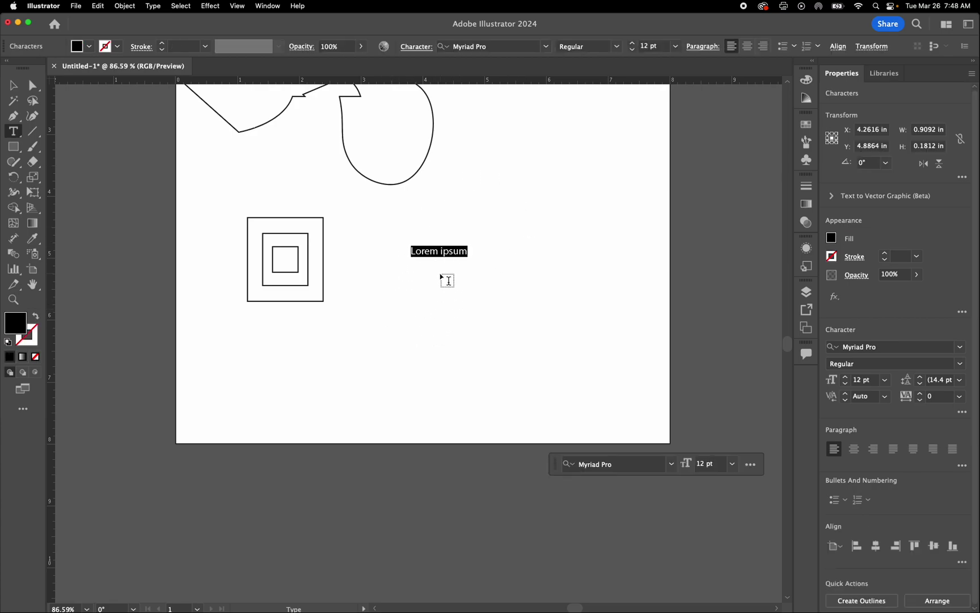
text(chris)
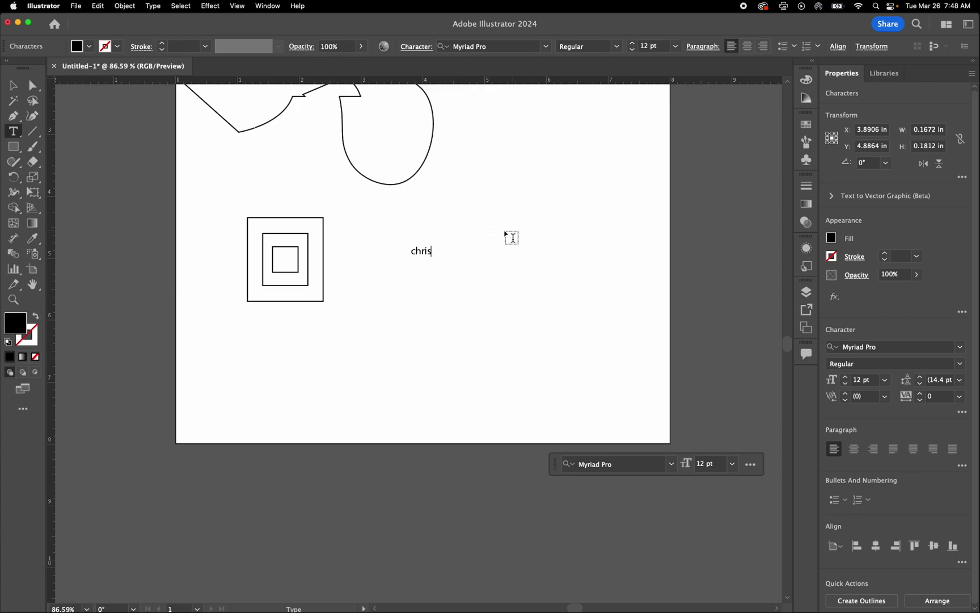
Increase the font size of the whole name text to 100 pt.
double_click(421, 251)
click(846, 377)
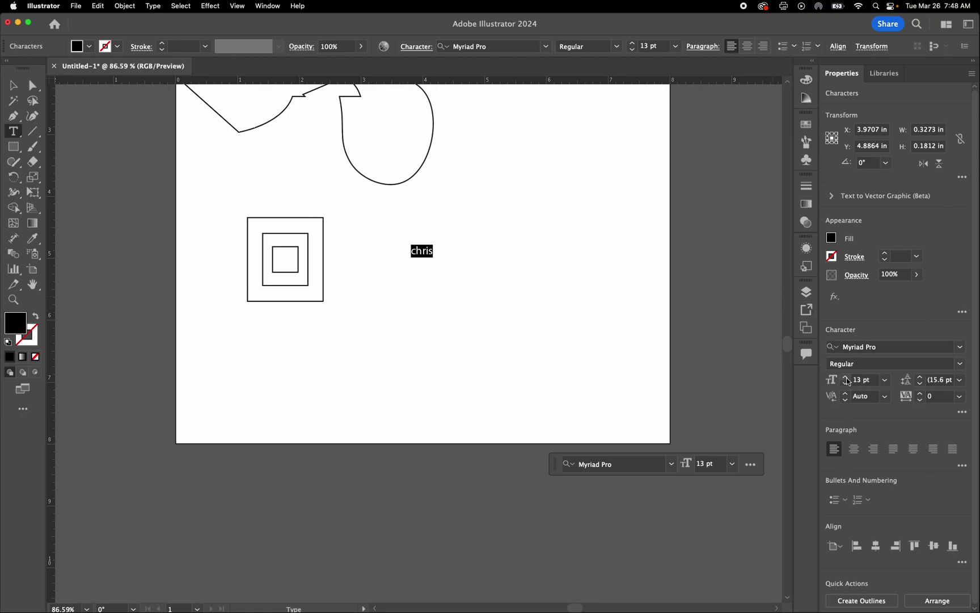
click(847, 378)
click(846, 379)
click(846, 378)
click(846, 378)
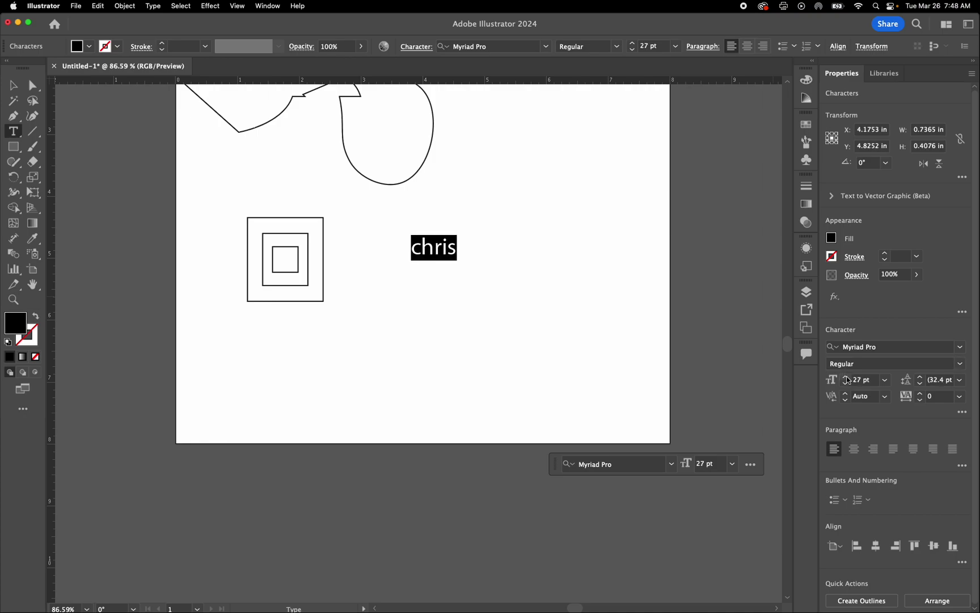
double_click(855, 382)
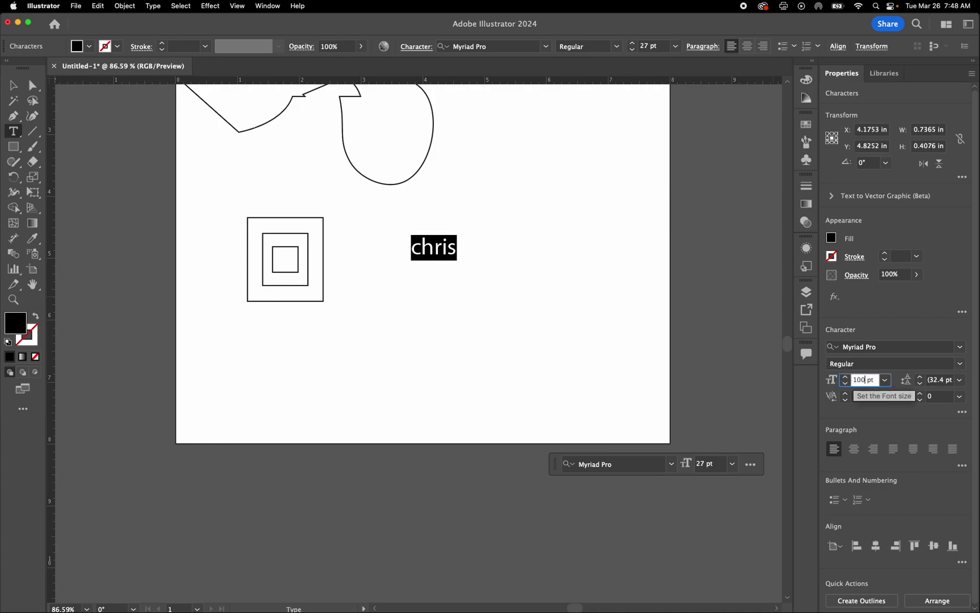
text(100)
key(Return)
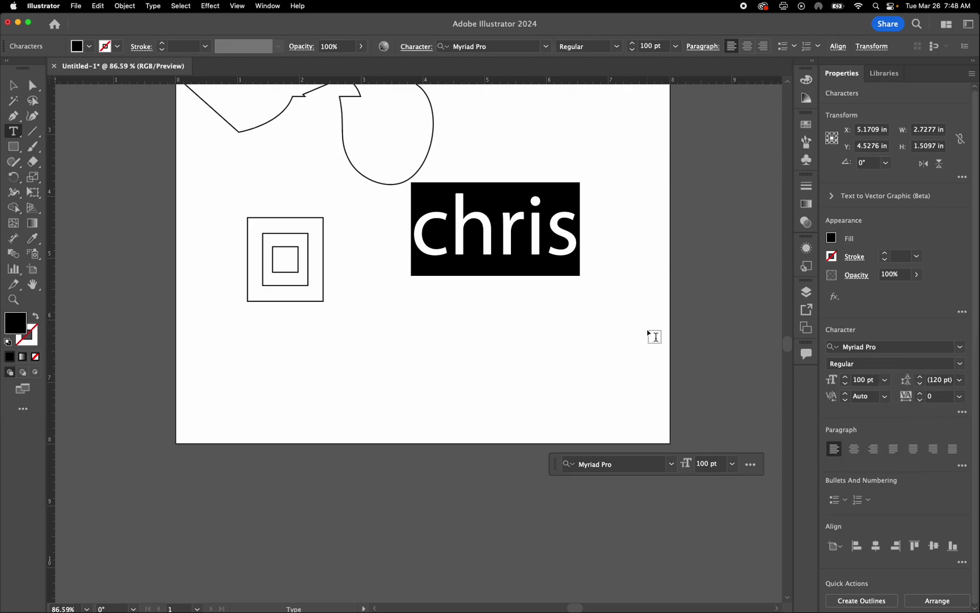
Move the name text beside the nested rectangles, to about X 4.14, Y 4.82 in.
click(13, 86)
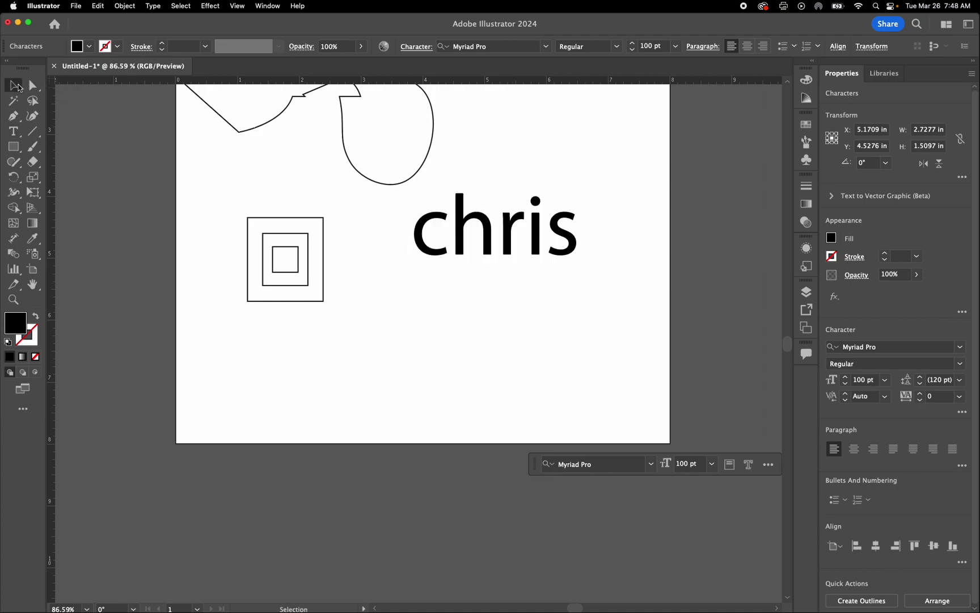
drag(494, 248, 441, 278)
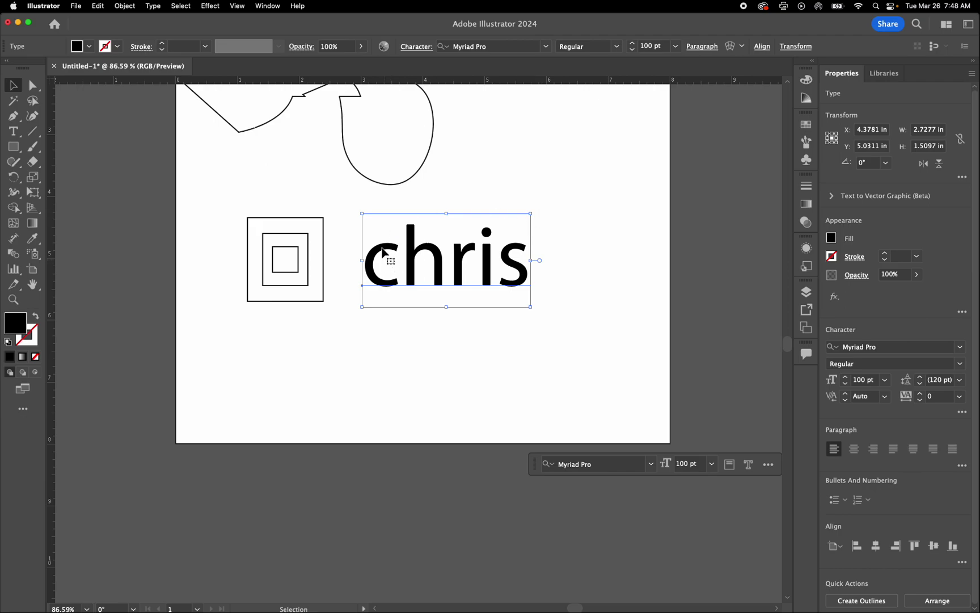
mouse_move(486, 264)
mouse_down()
mouse_move(465, 258)
mouse_move(475, 254)
mouse_up()
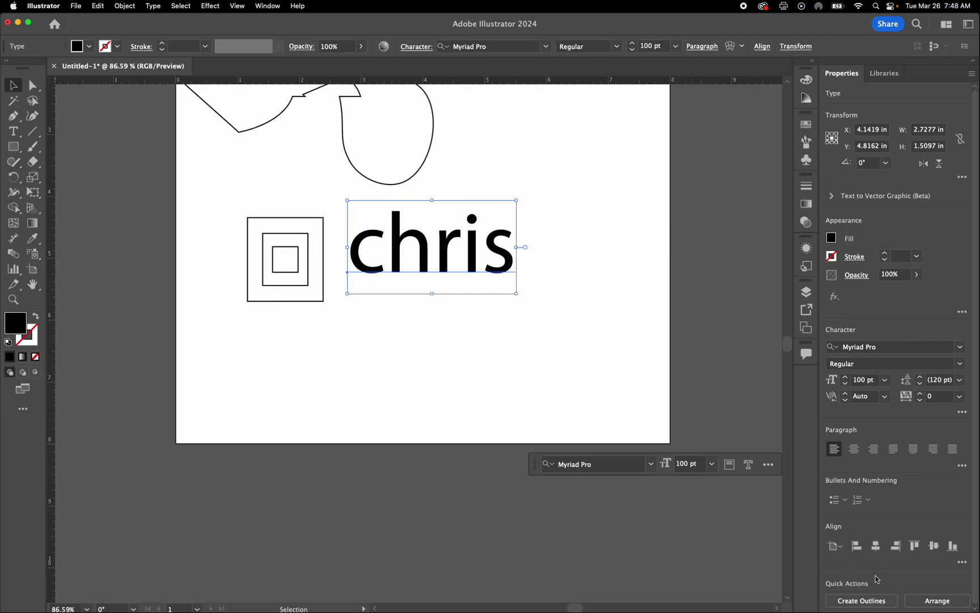
Convert the name text to outlines and pull the anchor point on the inner arch of the letter h downward.
scroll(851, 429, down, 1)
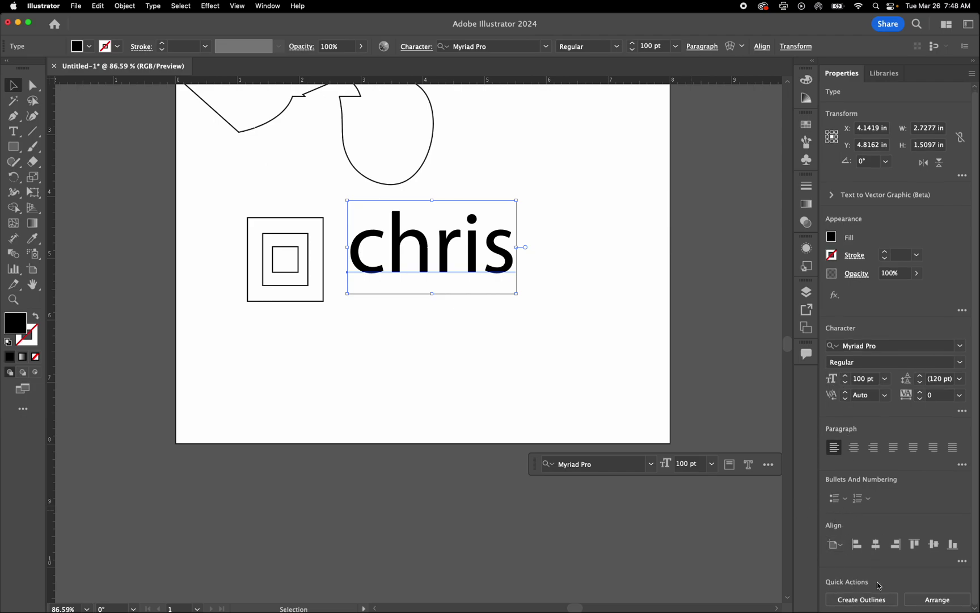
click(884, 605)
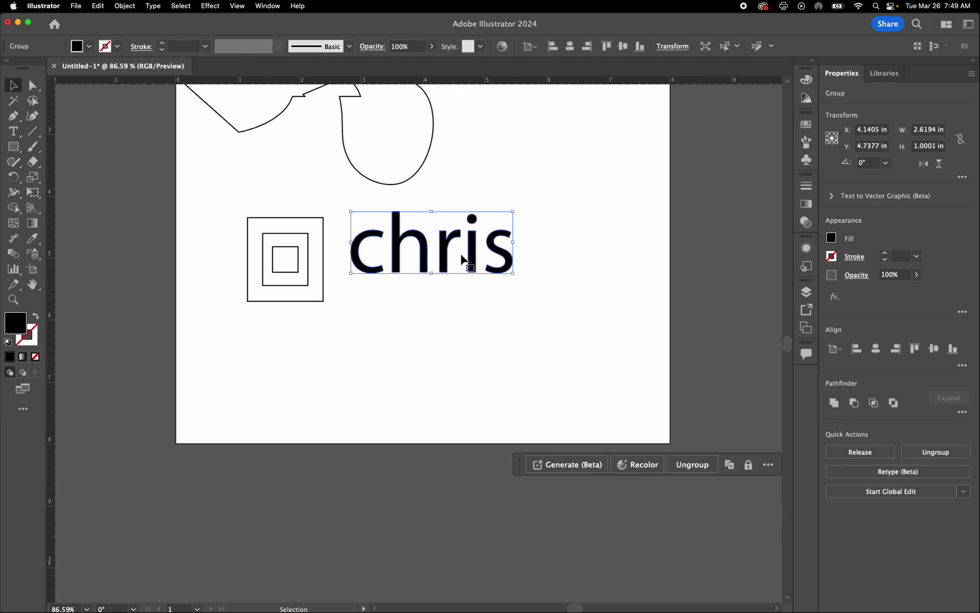
scroll(436, 254, up, 5)
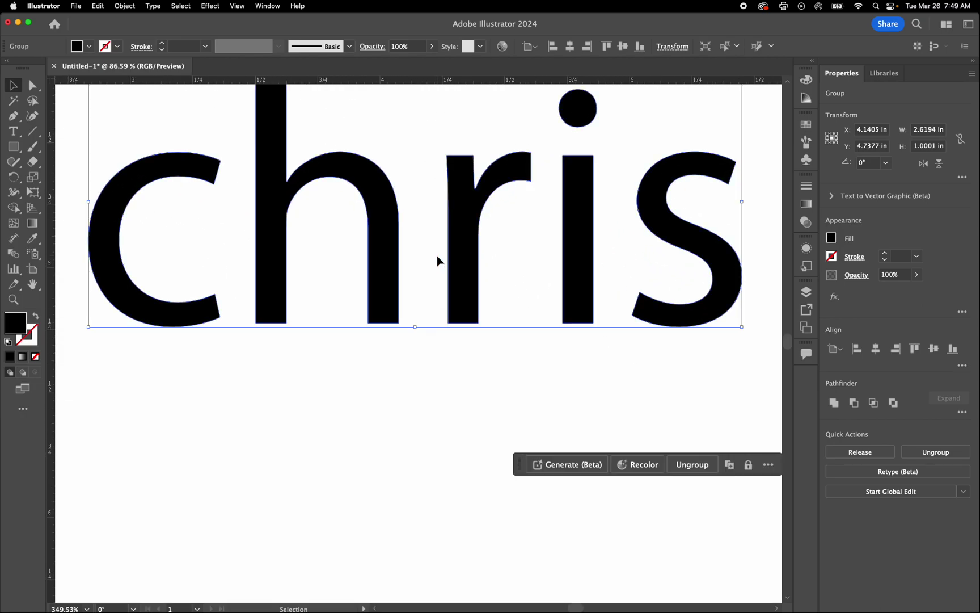
click(34, 85)
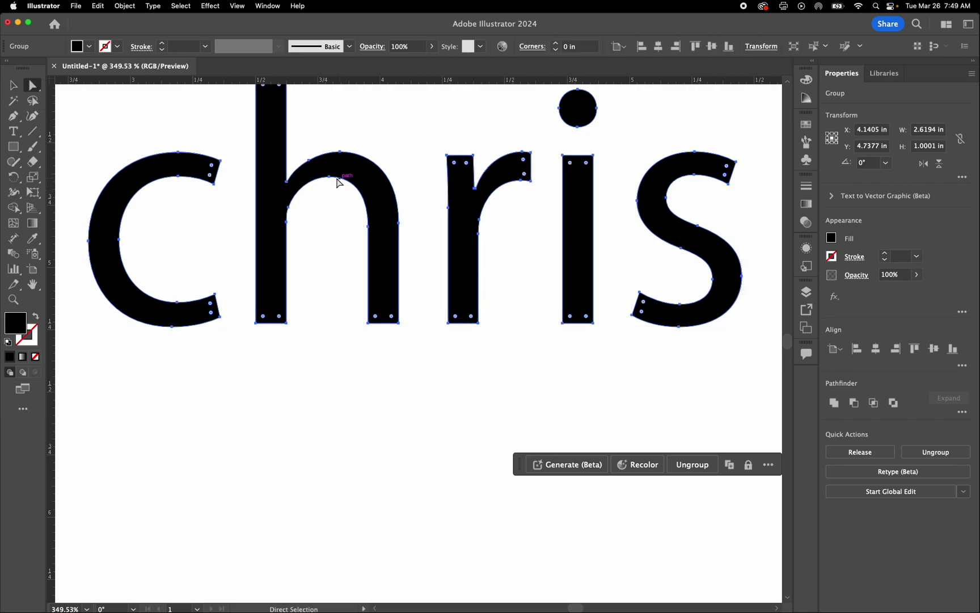
drag(331, 181, 330, 262)
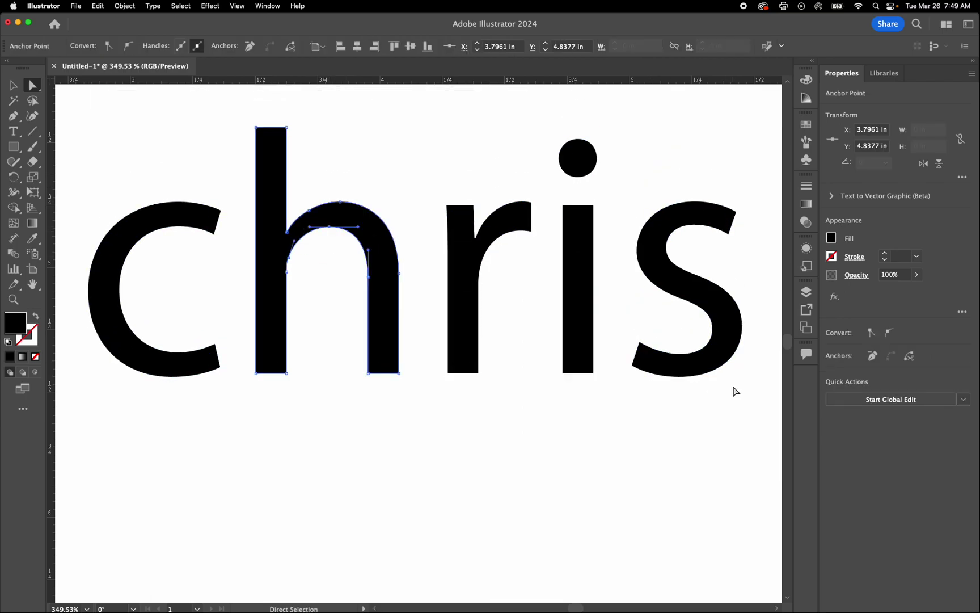
Undo the anchor point edit and the outline conversion to restore the live text.
key(super+z)
key(super+z)
key(super+z)
key(super+z)
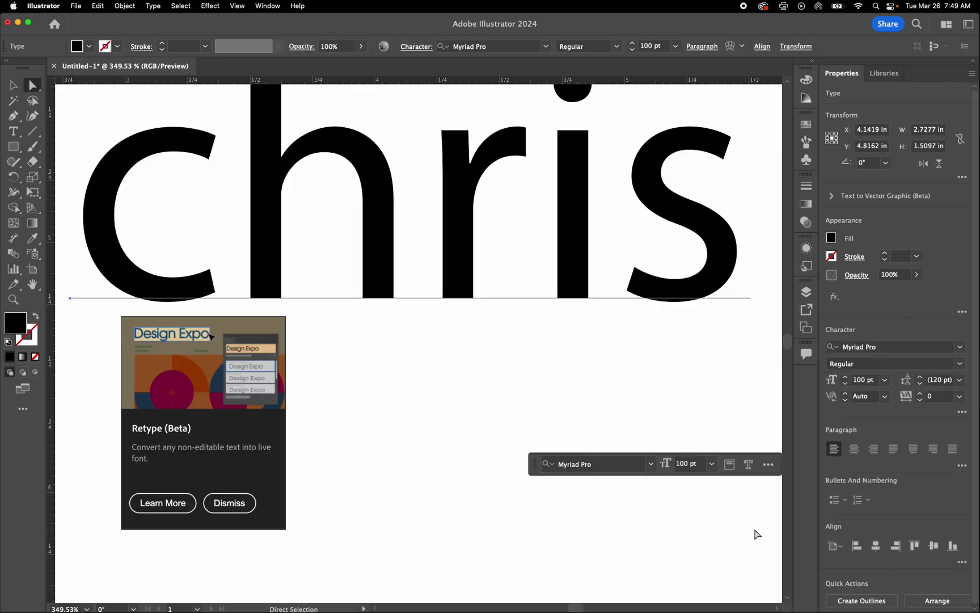
Dismiss the Retype tip and expand the live name text into paths, with Object and Fill included.
click(232, 507)
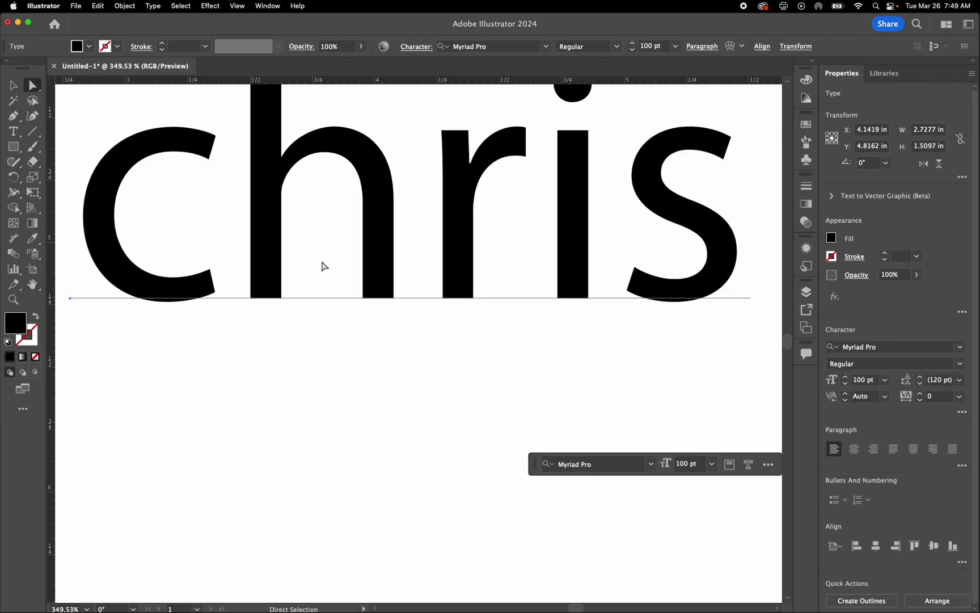
click(125, 6)
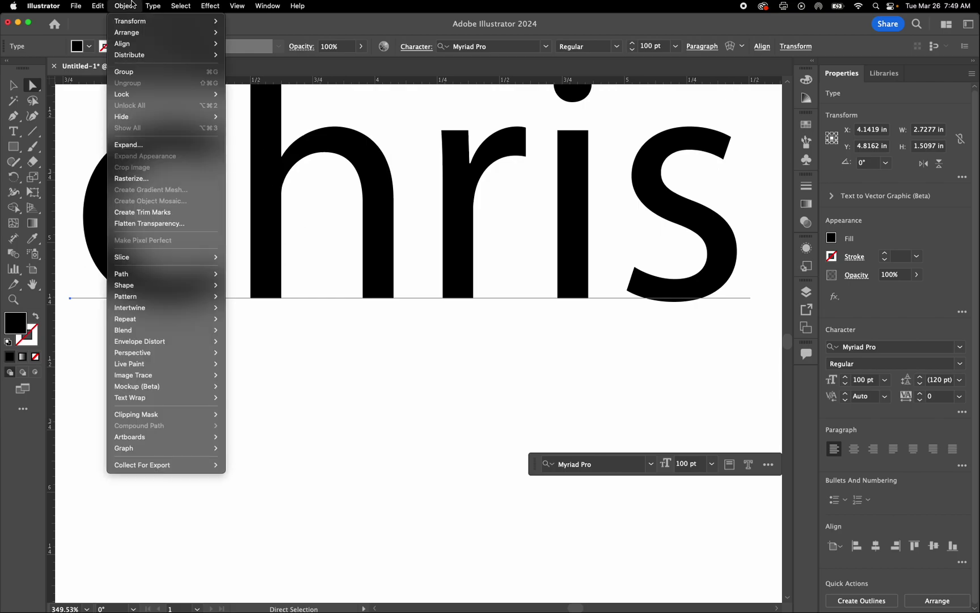
click(154, 143)
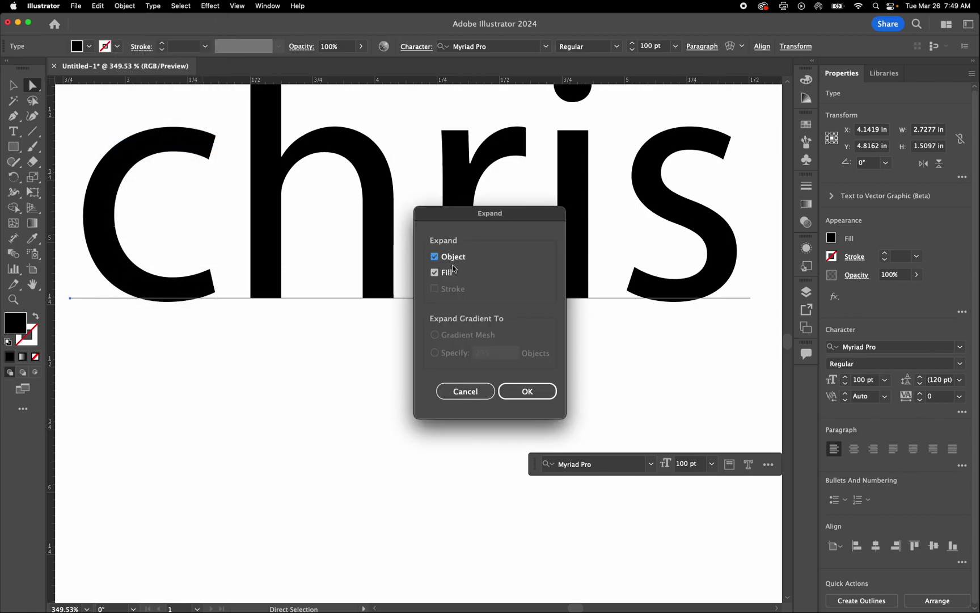
click(550, 395)
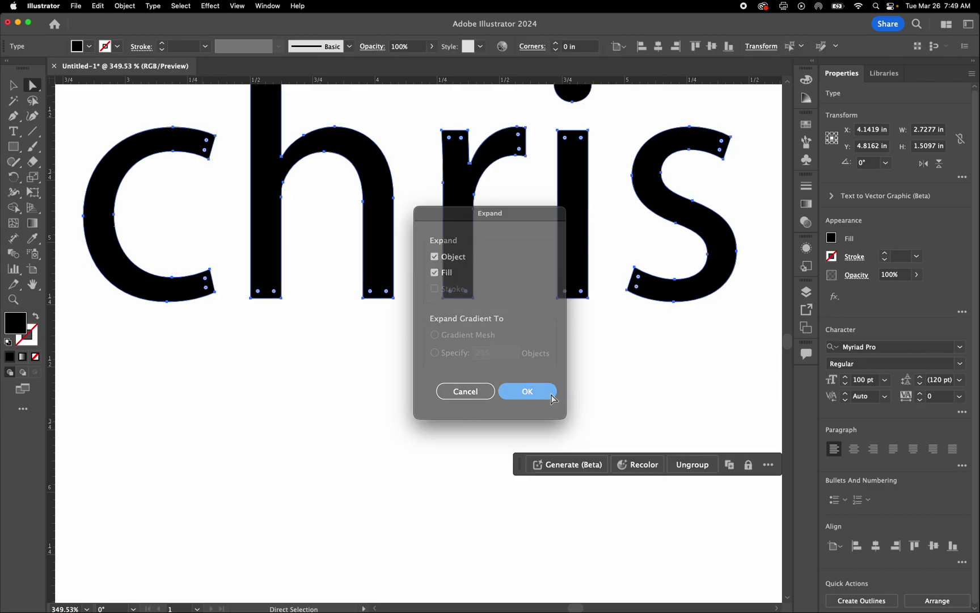
Move the expanded name to about X 4.20, Y 4.92 in and ungroup it into separate letters.
scroll(613, 335, down, 4)
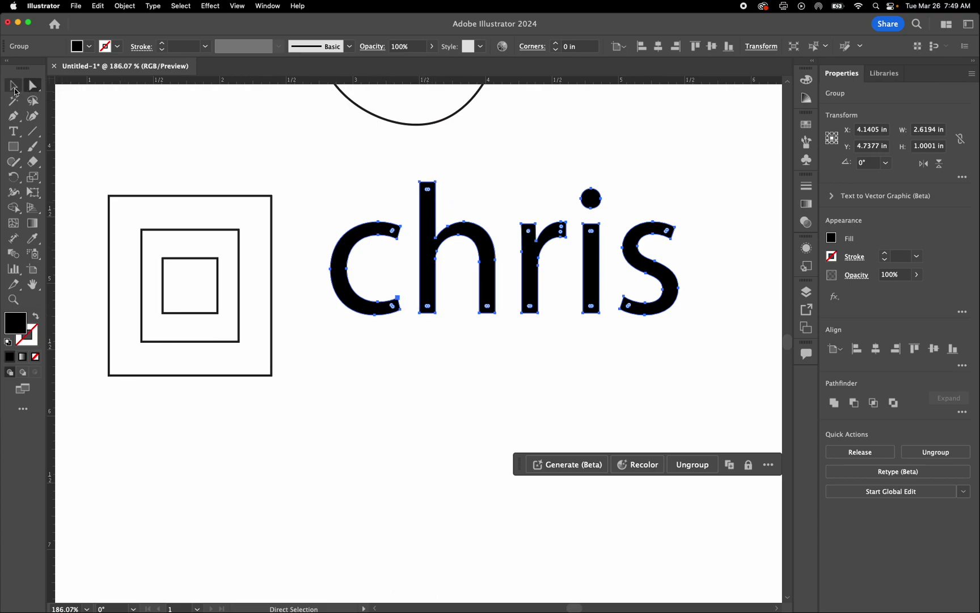
click(14, 88)
drag(390, 306, 406, 343)
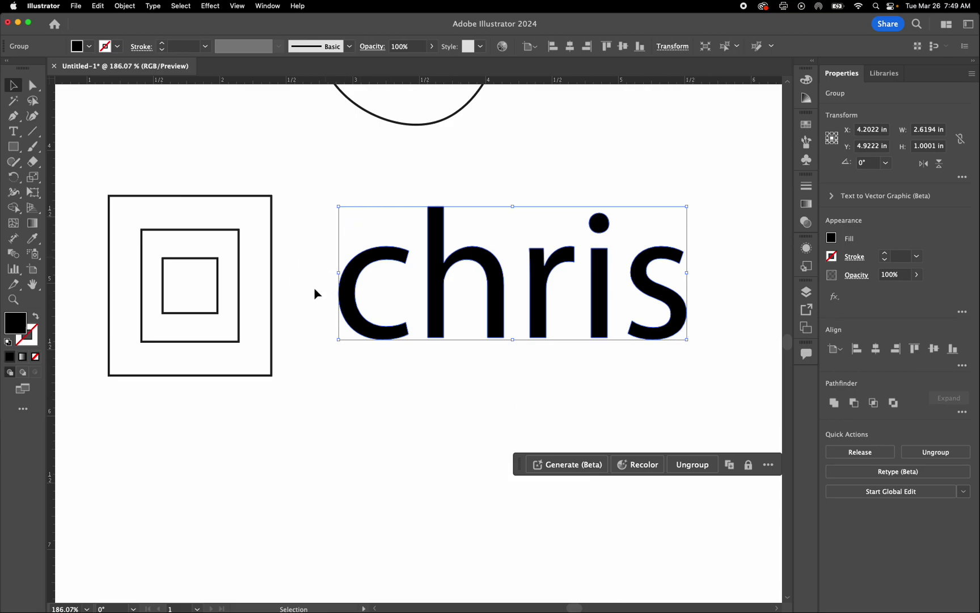
click(125, 6)
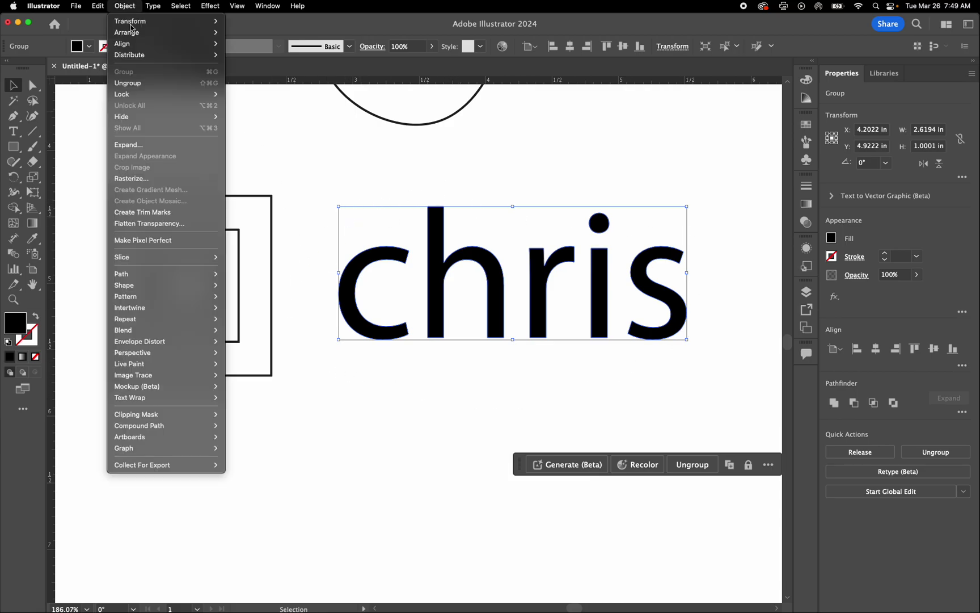
click(128, 83)
click(352, 369)
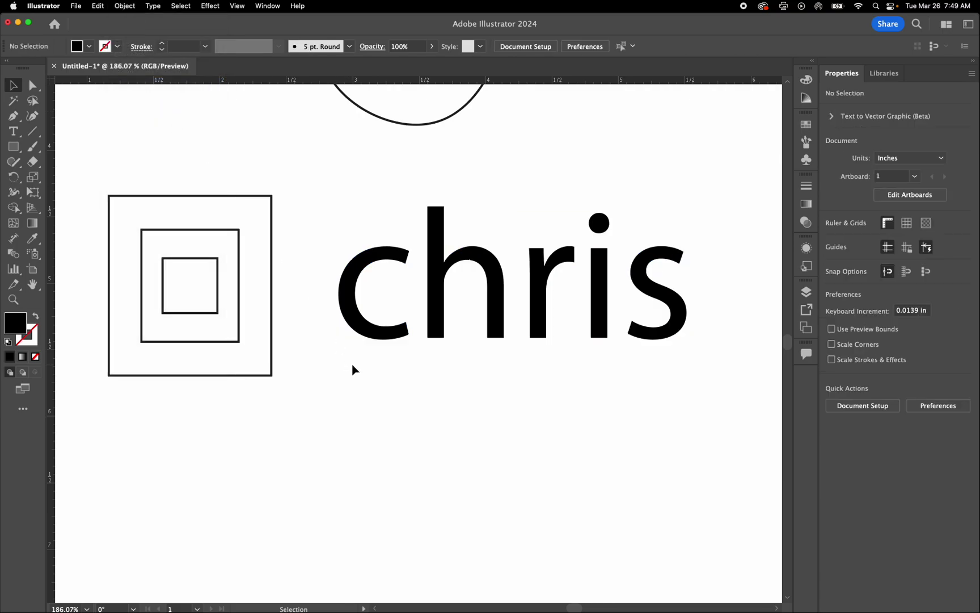
Overlap the letters: slide the first onto the second, rotate the second about 19° clockwise, and tuck the other three in closely.
drag(389, 332, 416, 331)
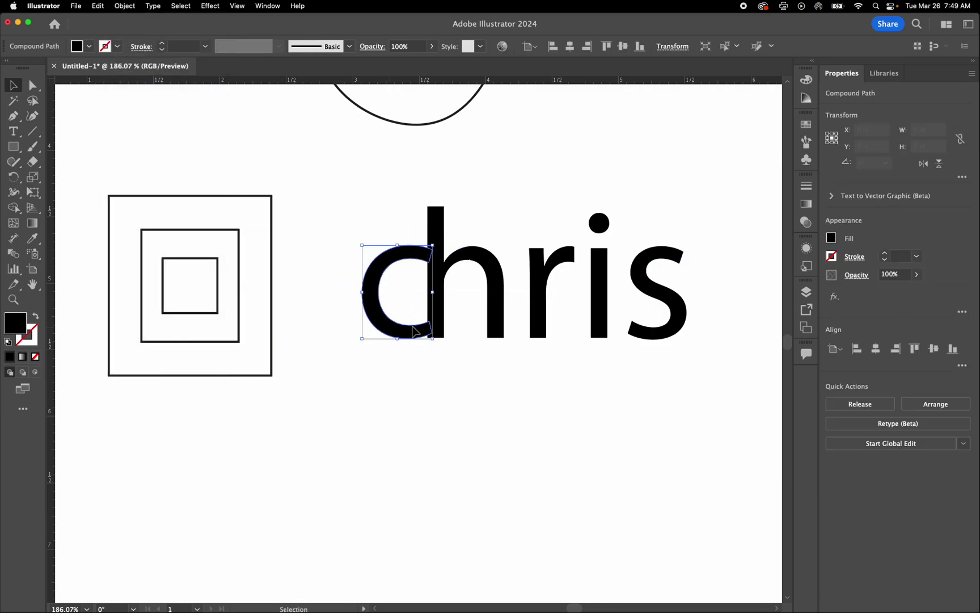
click(501, 324)
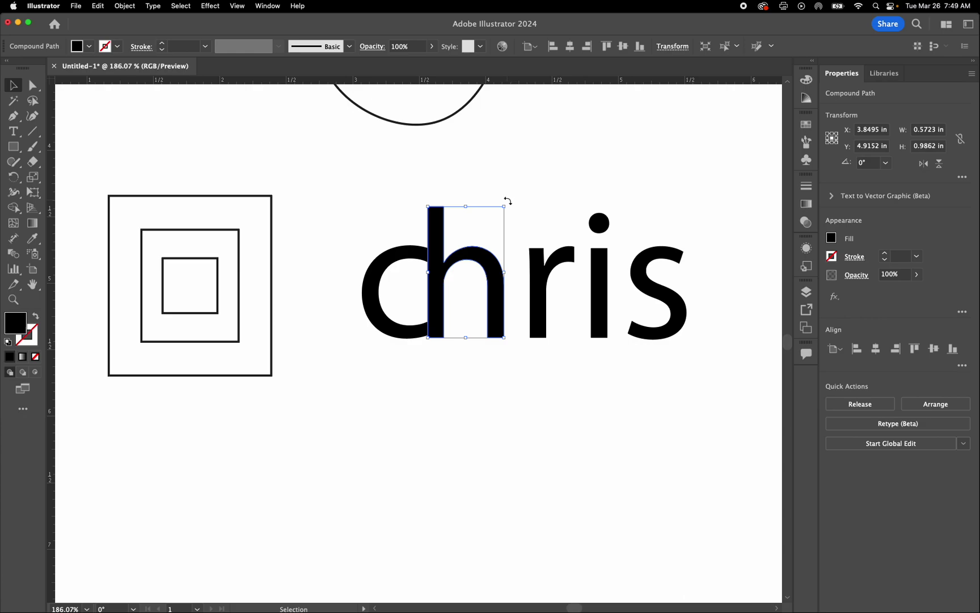
drag(508, 201, 537, 215)
drag(542, 301, 509, 327)
drag(606, 294, 549, 304)
drag(655, 295, 574, 298)
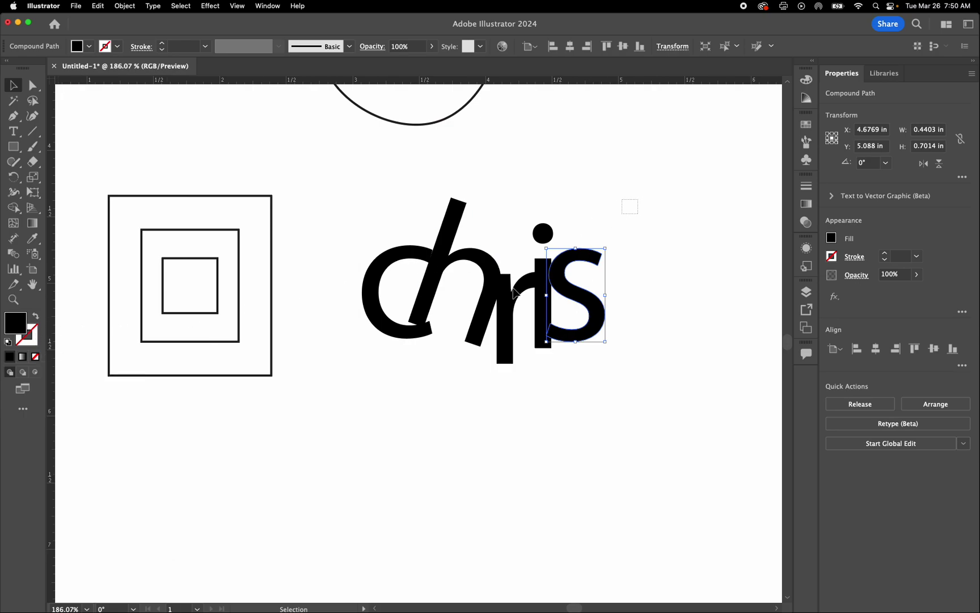
Swap fill and stroke on all the letters and remove the fill, leaving only 1 pt outlines.
drag(639, 199, 347, 372)
key(shift+x)
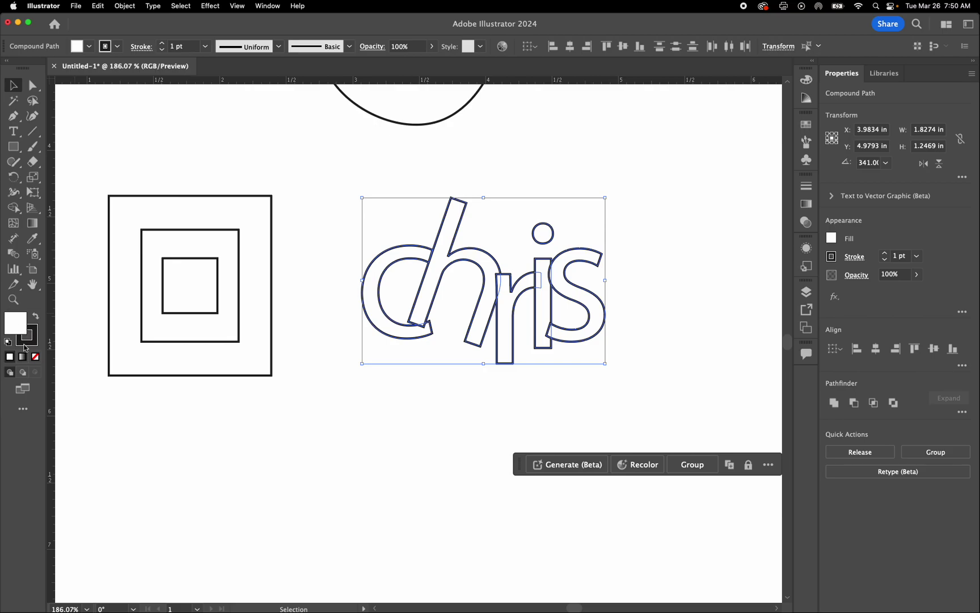
click(36, 357)
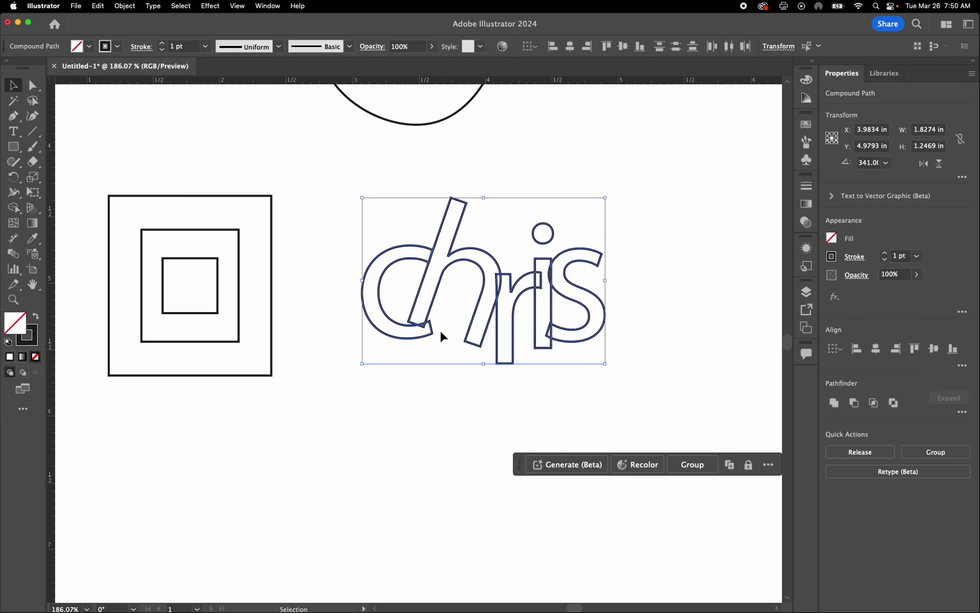
Merge the overlapping letters into one continuous outline with the Shape Builder tool, leaving the dot of the i separate.
scroll(442, 337, up, 5)
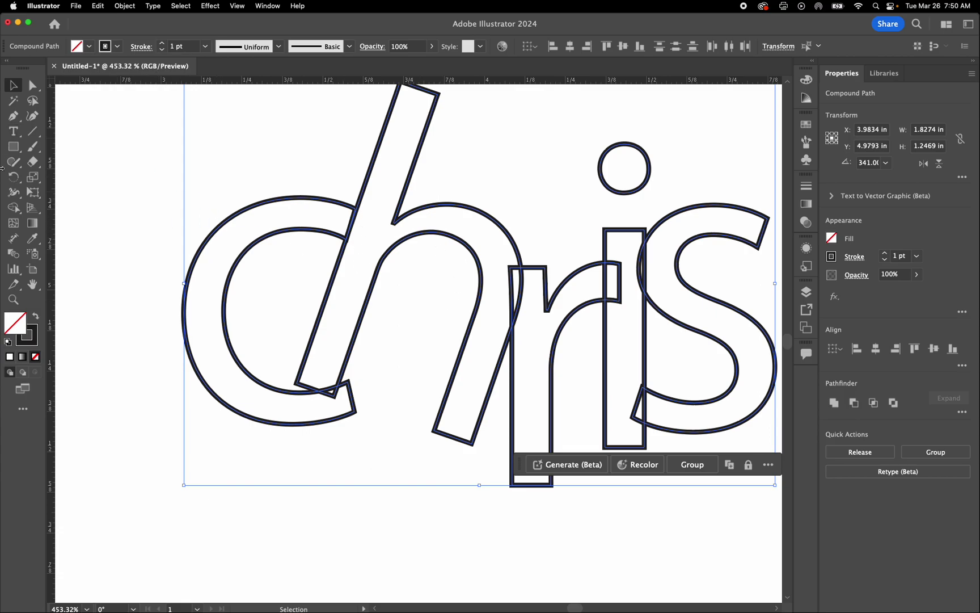
click(13, 208)
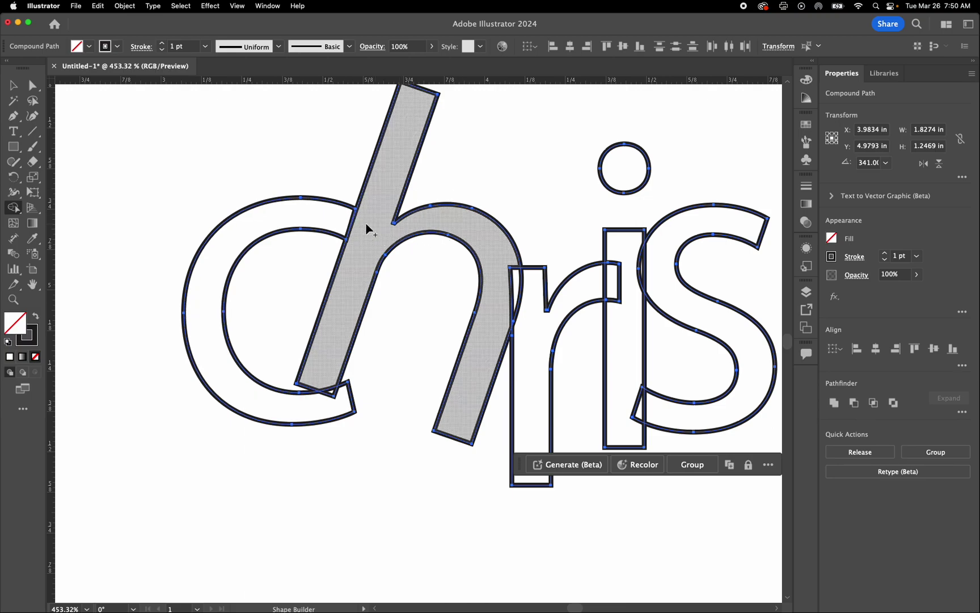
click(344, 223)
drag(343, 349, 337, 397)
mouse_move(503, 284)
mouse_down()
mouse_move(518, 314)
mouse_move(580, 320)
mouse_move(669, 280)
mouse_up()
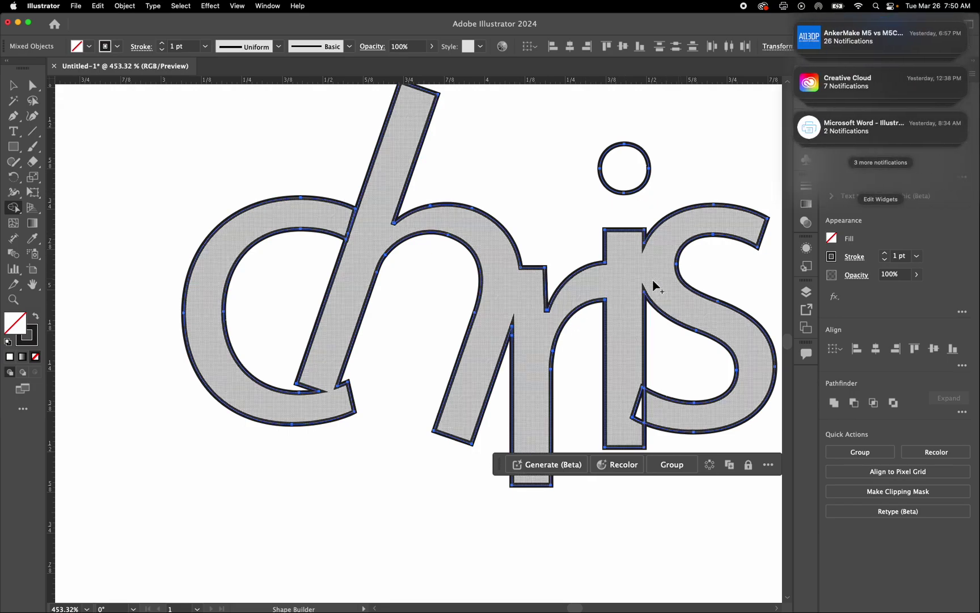
click(657, 405)
scroll(638, 350, right, 5)
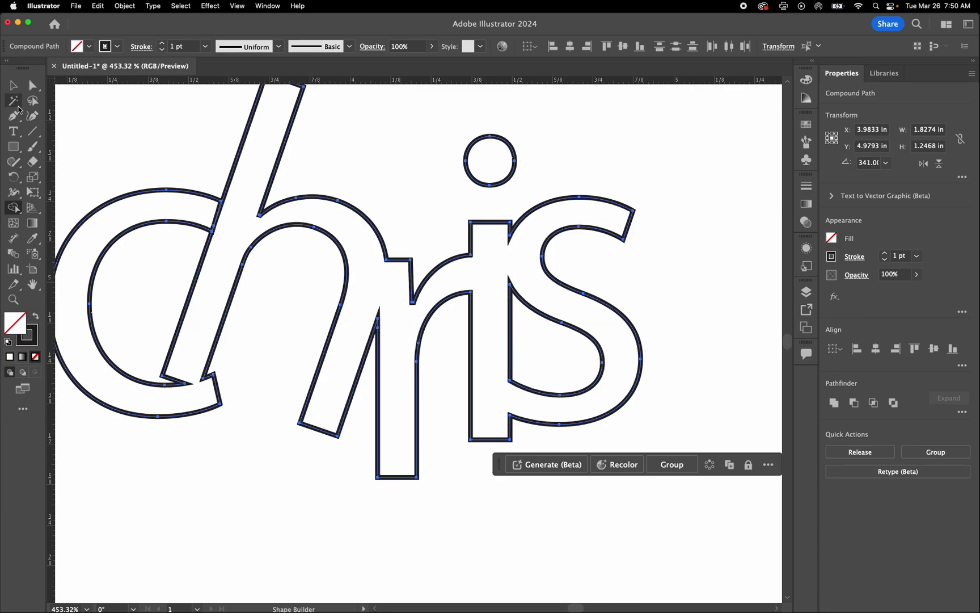
Move the merged lettering slightly right and down with Direct Selection, to about X 4.09, Y 5.01 in.
key(a)
drag(212, 234, 248, 241)
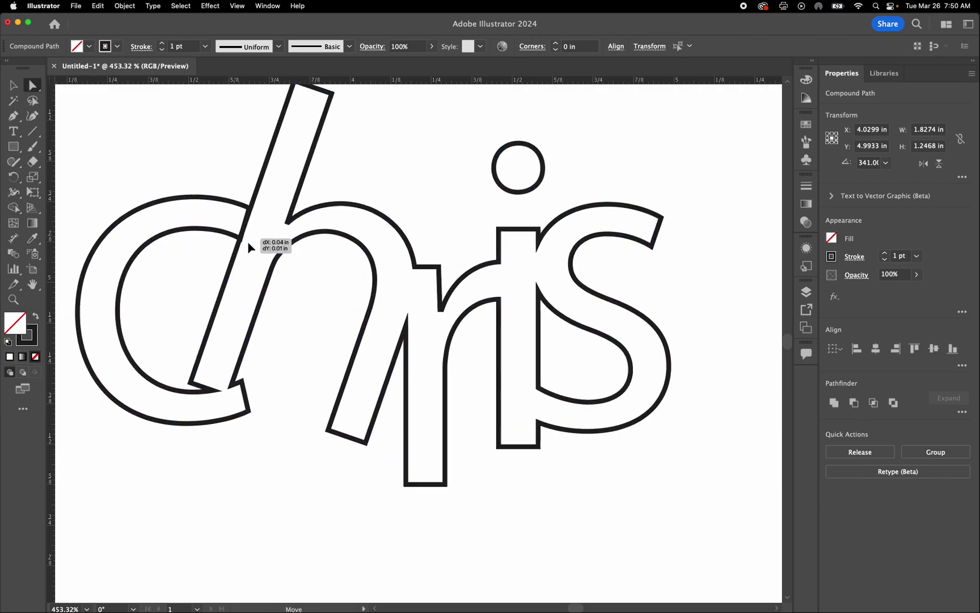
scroll(247, 241, up, 5)
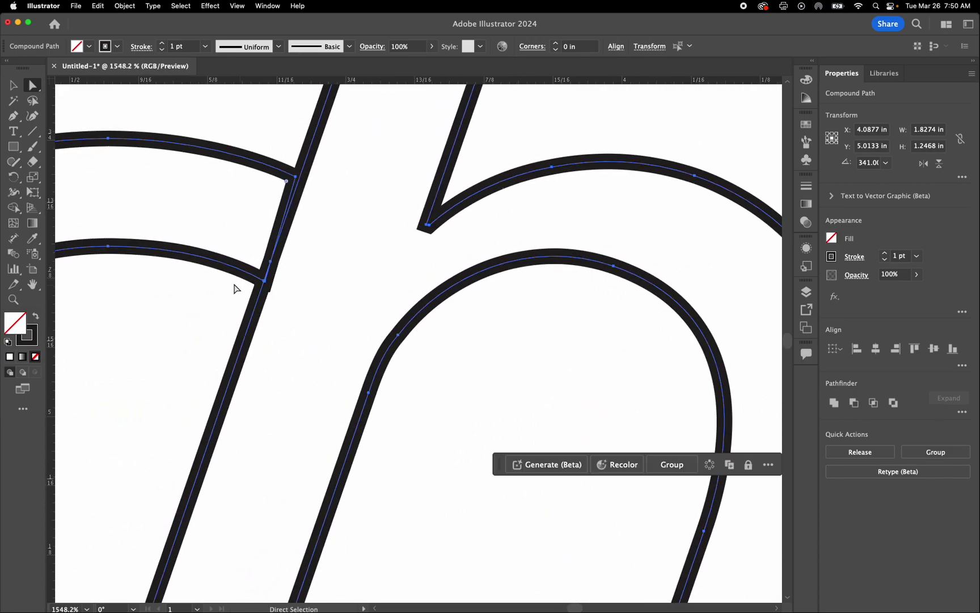
Shift the merged outline off the small leftover piece at the joint of the first two letters, to about X 4.11, Y 5.02 in.
click(238, 287)
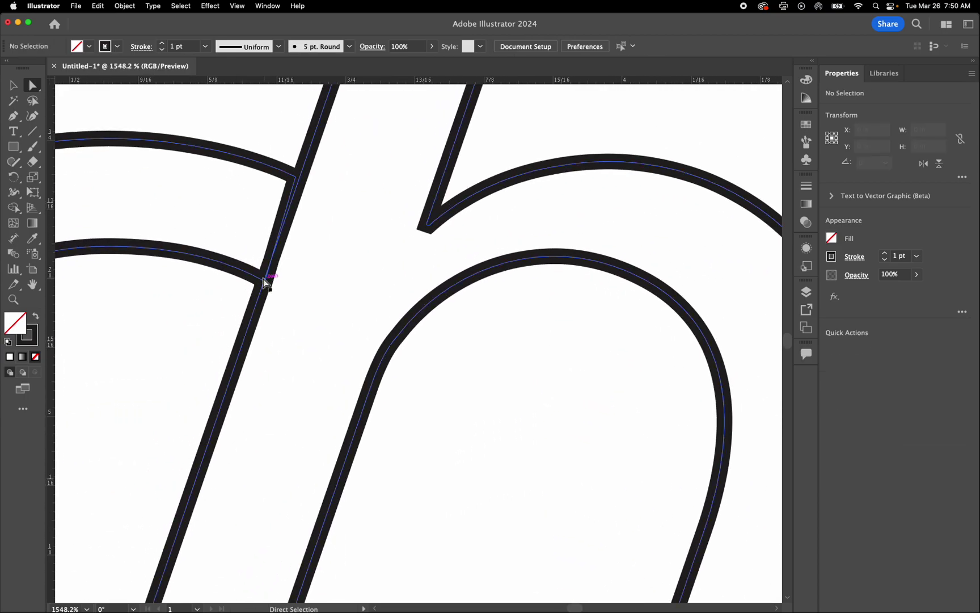
click(265, 280)
drag(270, 287, 305, 291)
key(super+z)
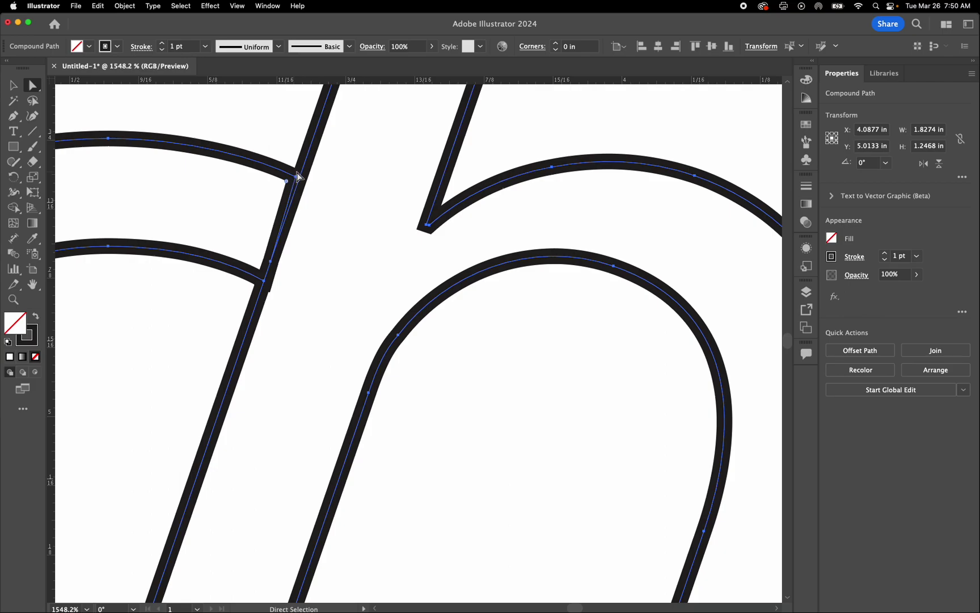
drag(296, 180, 293, 226)
key(super+z)
click(287, 225)
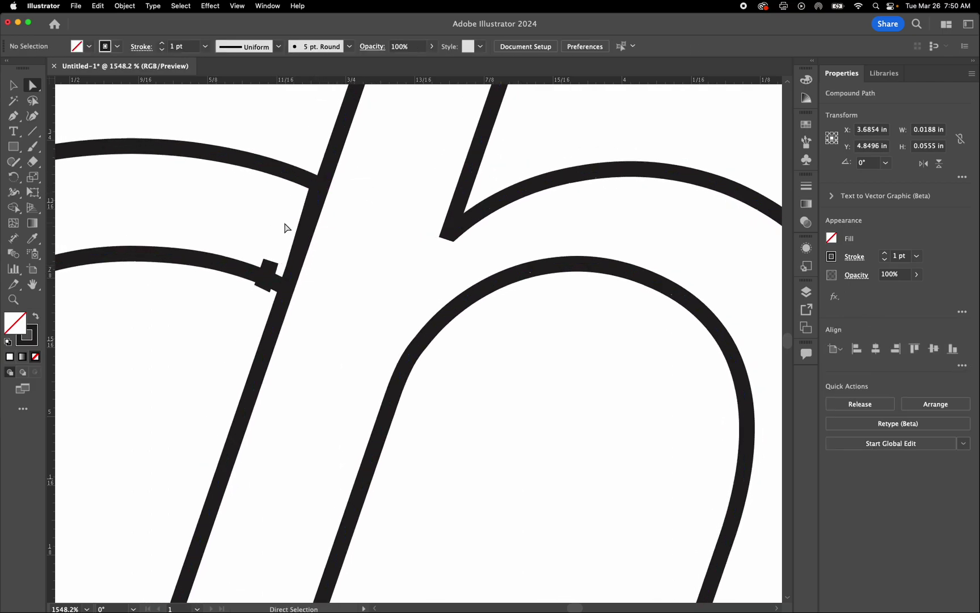
Select the small leftover piece beside the joint of the first two letters and remove it.
key(super+a)
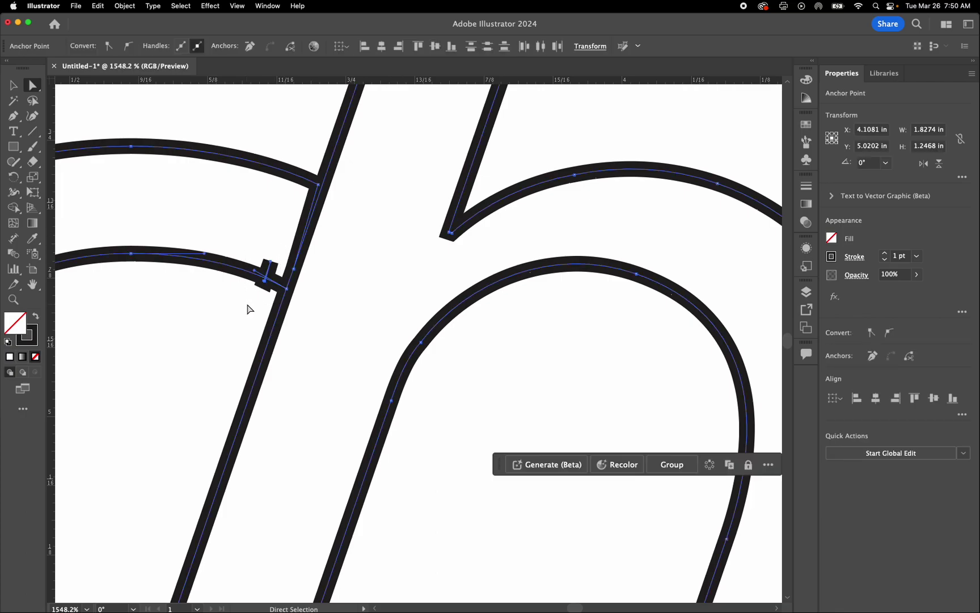
click(265, 279)
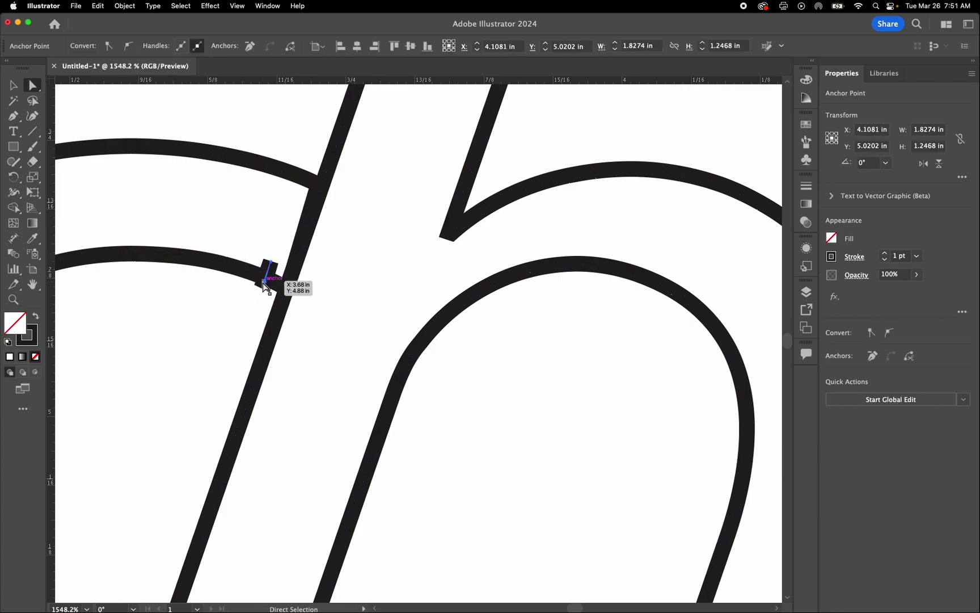
key(super+z)
key(super+z)
key(super+z)
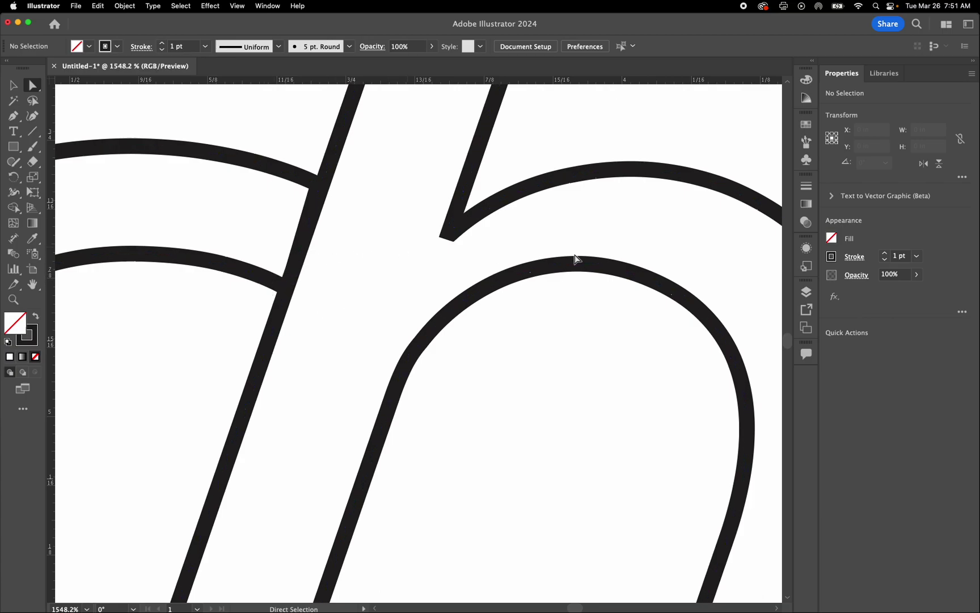
Set the merged lettering outline's stroke weight to 0.25 pt and deselect it.
click(13, 84)
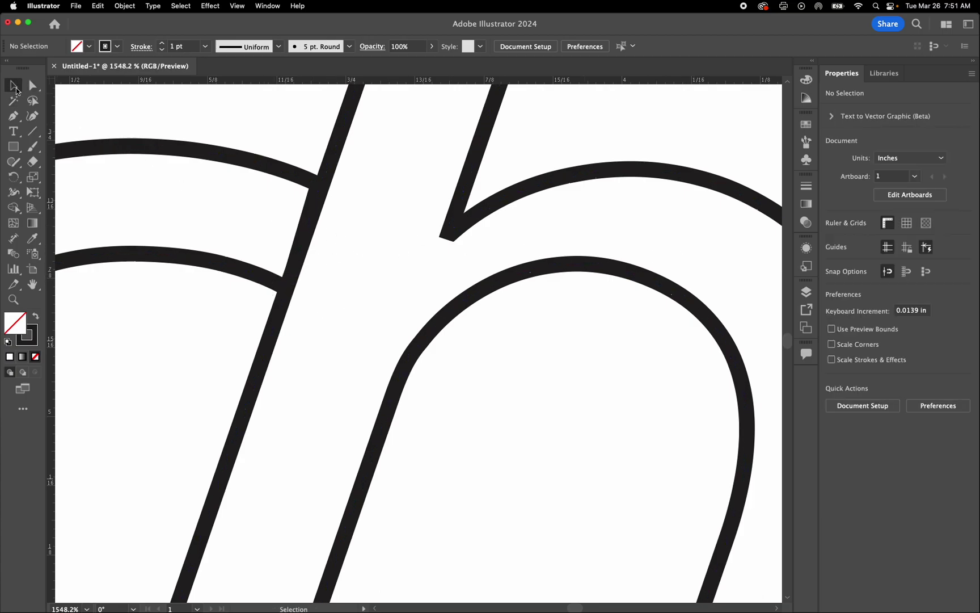
drag(234, 131, 380, 278)
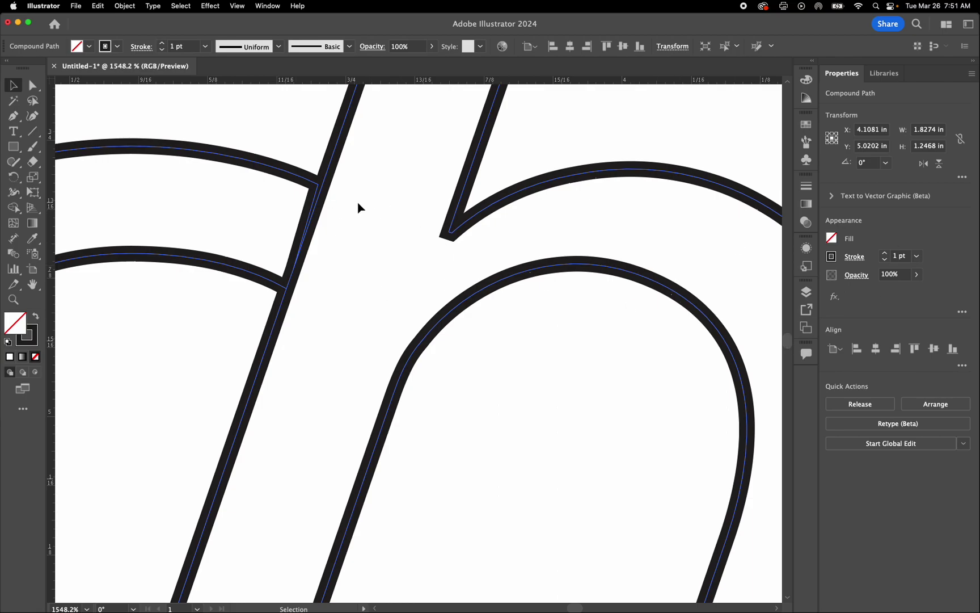
click(885, 260)
click(885, 259)
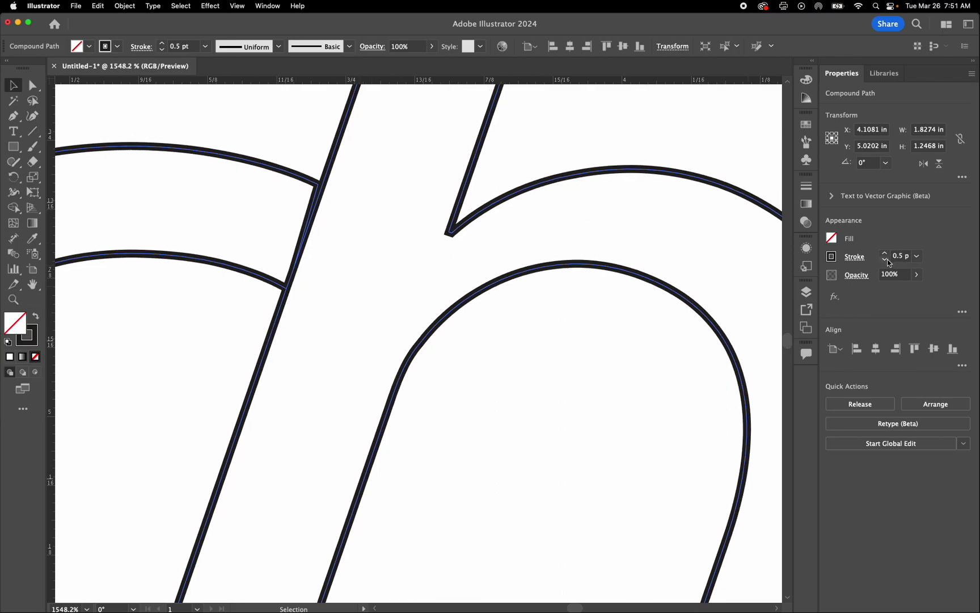
click(885, 259)
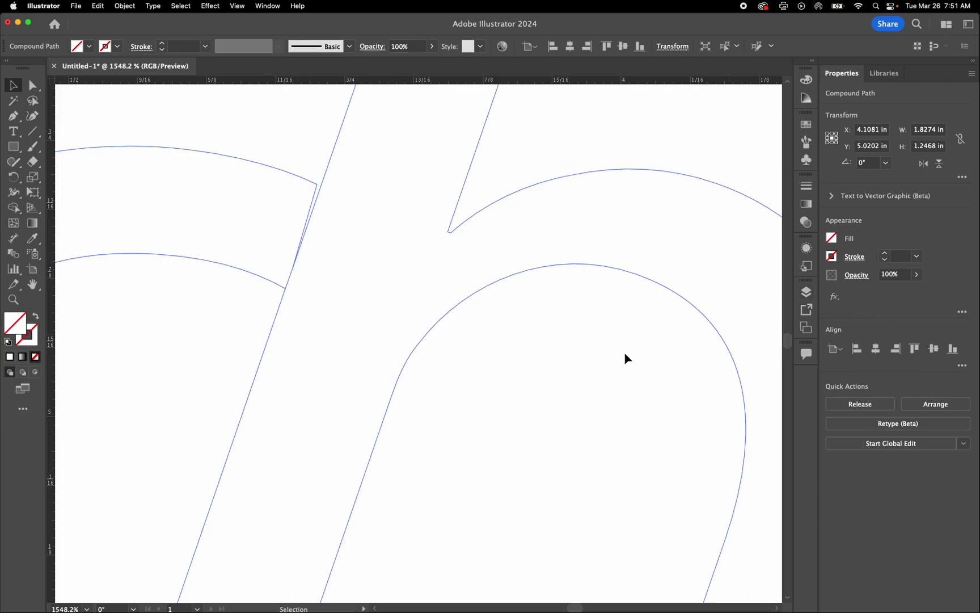
scroll(623, 355, left, 3)
scroll(624, 354, down, 2)
key(super+0)
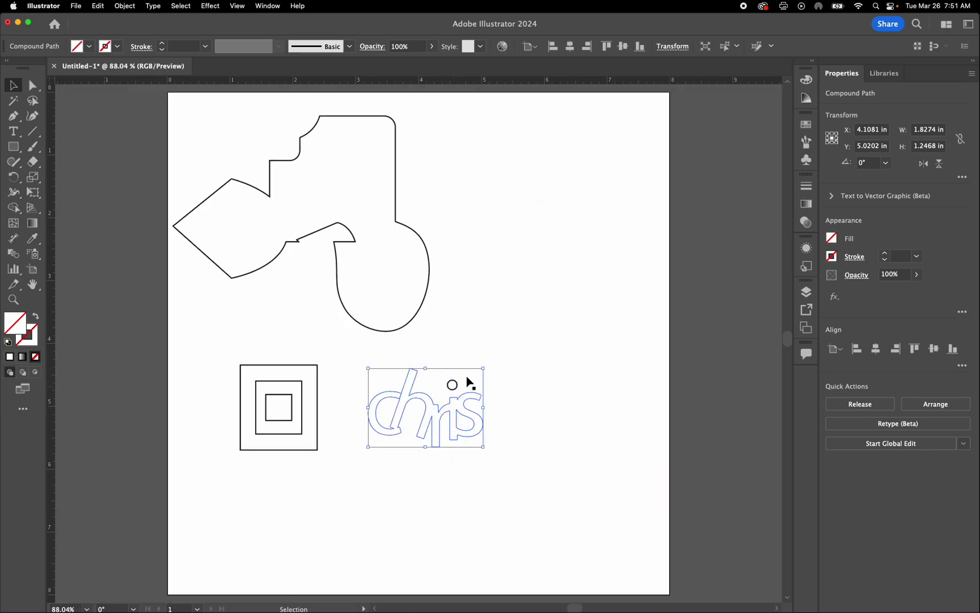
click(884, 252)
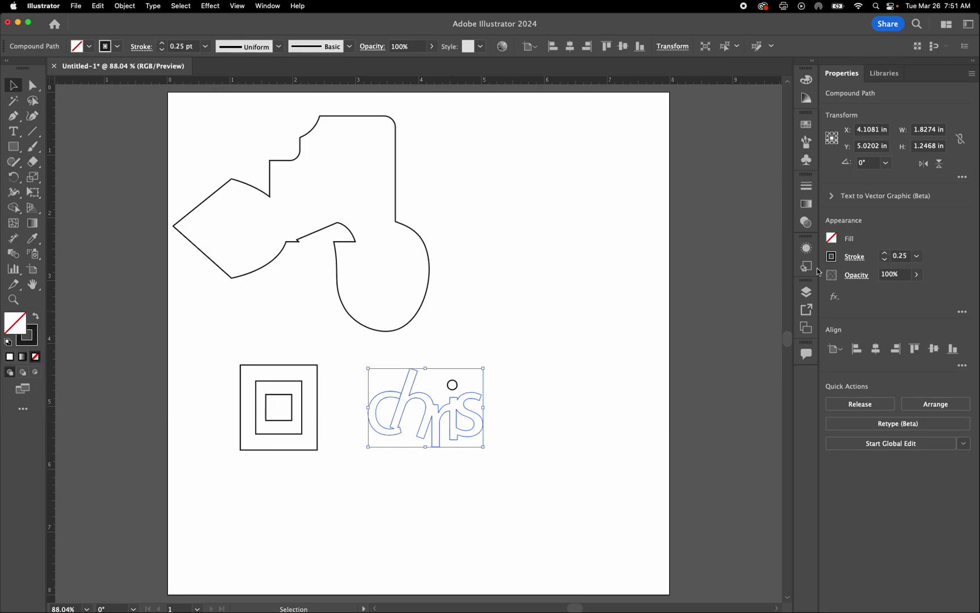
click(500, 341)
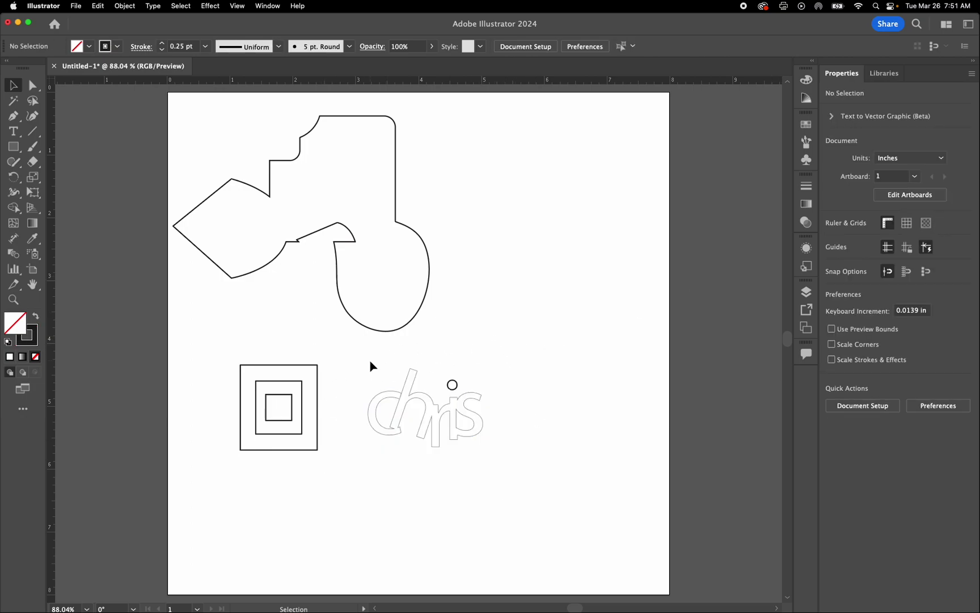